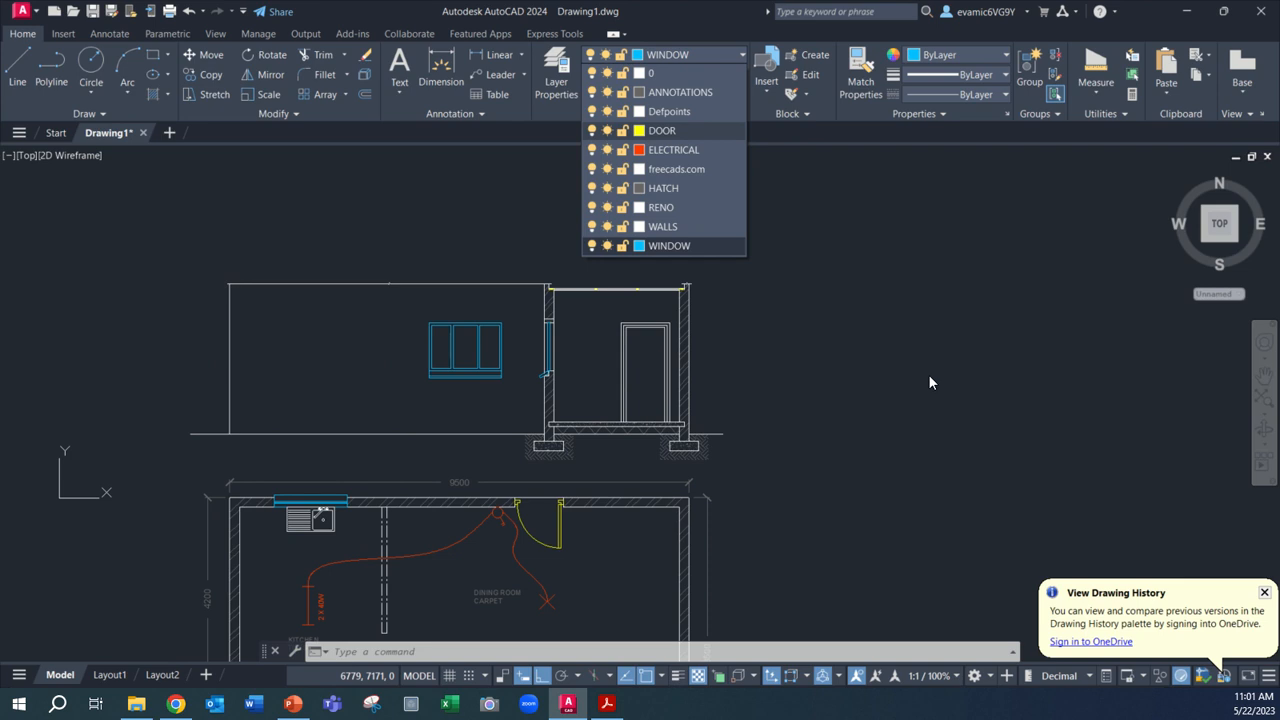
# On the ANNOTATIONS layer, draw a horizontal line from the wall at the top of the floor slab to the elevation's far edge.
pyautogui.click(680, 92)
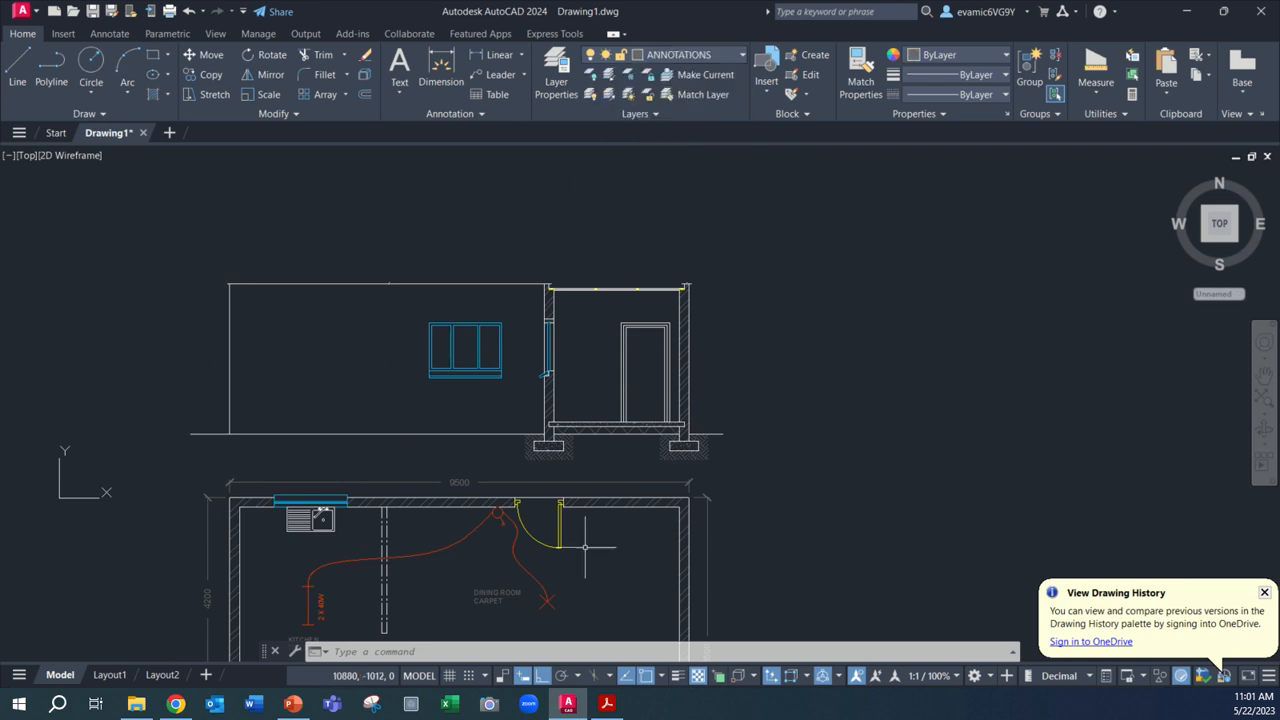
pyautogui.click(17, 70)
pyautogui.scroll(2, 206, 434)
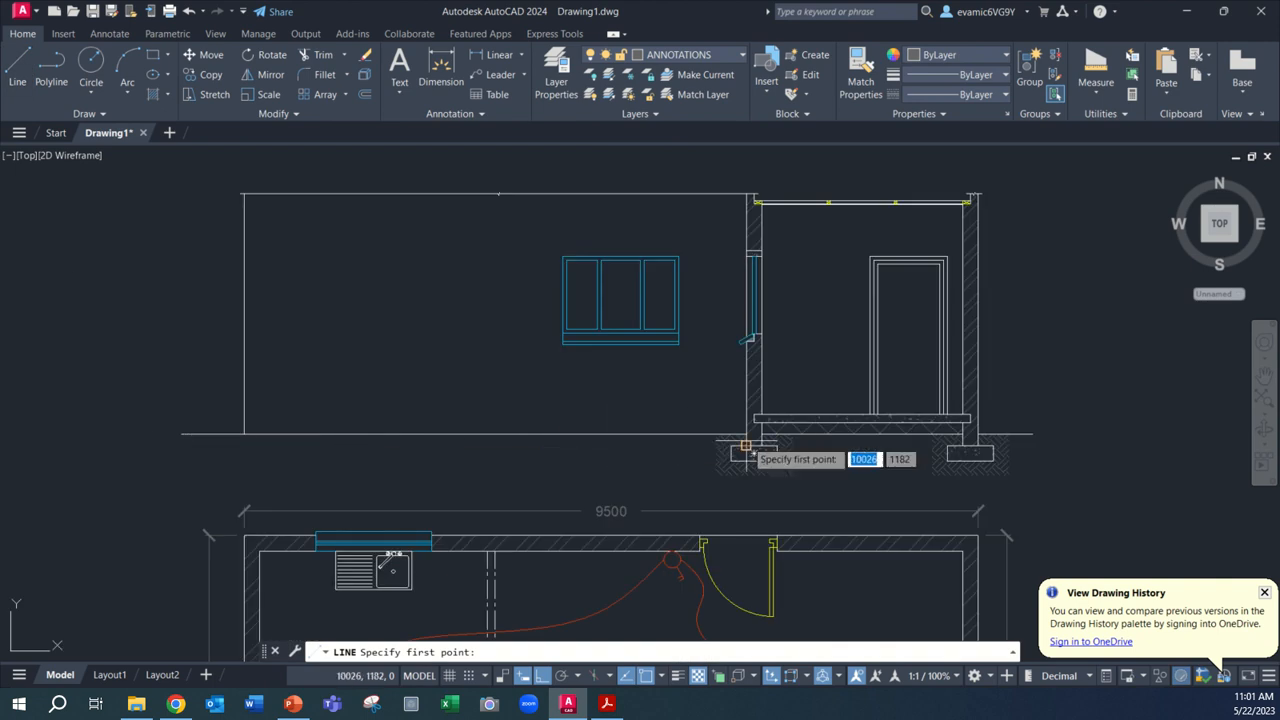
pyautogui.scroll(2, 749, 434)
pyautogui.scroll(-4, 735, 425)
pyautogui.scroll(2, 718, 416)
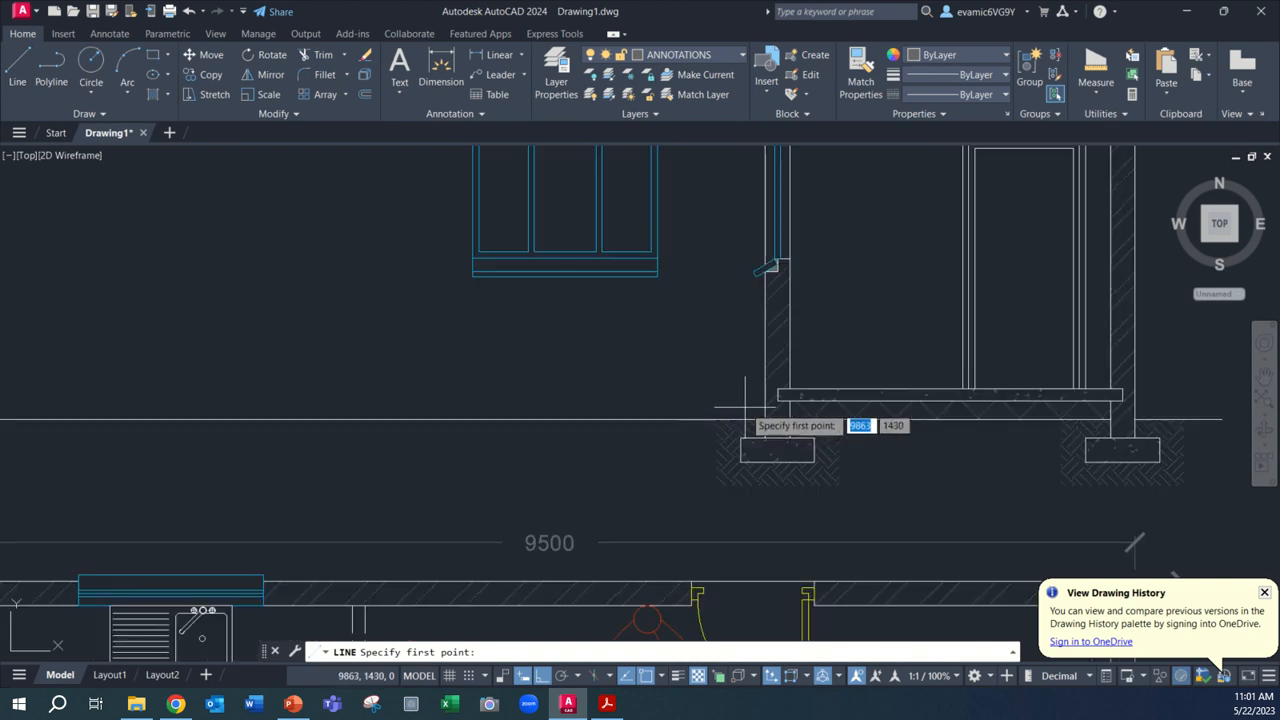
pyautogui.scroll(2, 771, 423)
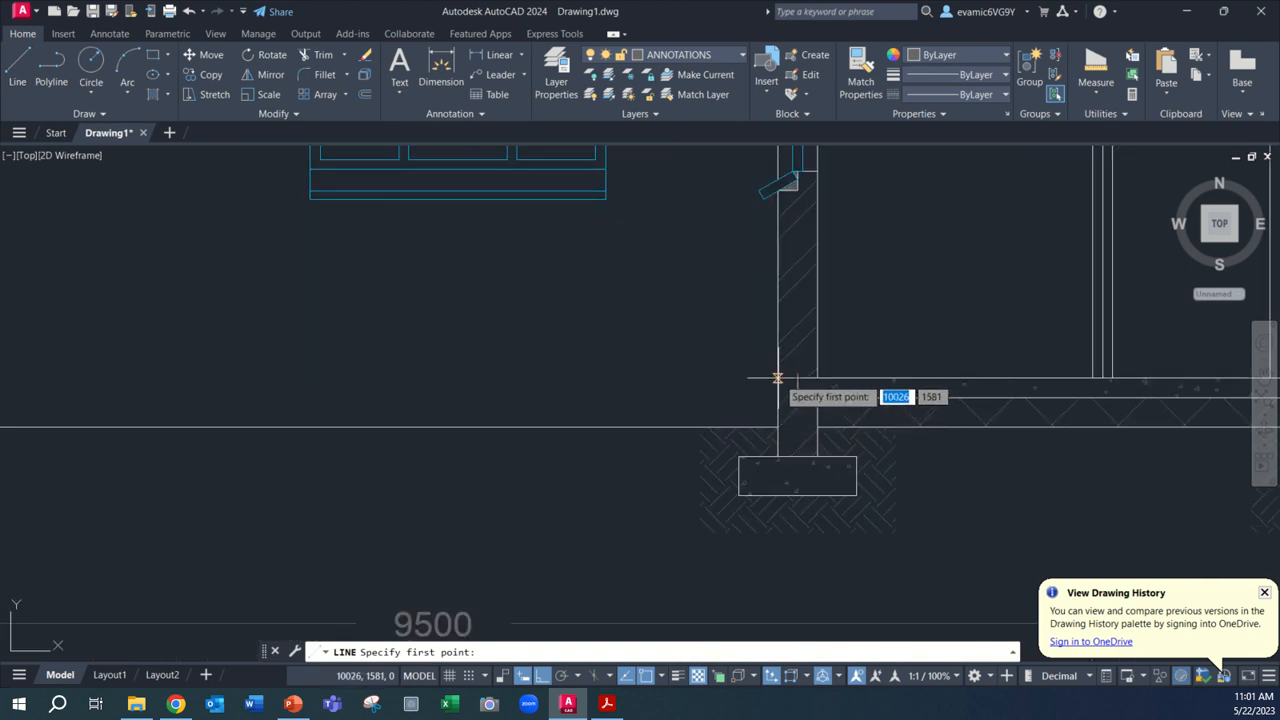
pyautogui.click(778, 379)
pyautogui.scroll(-5, 705, 400)
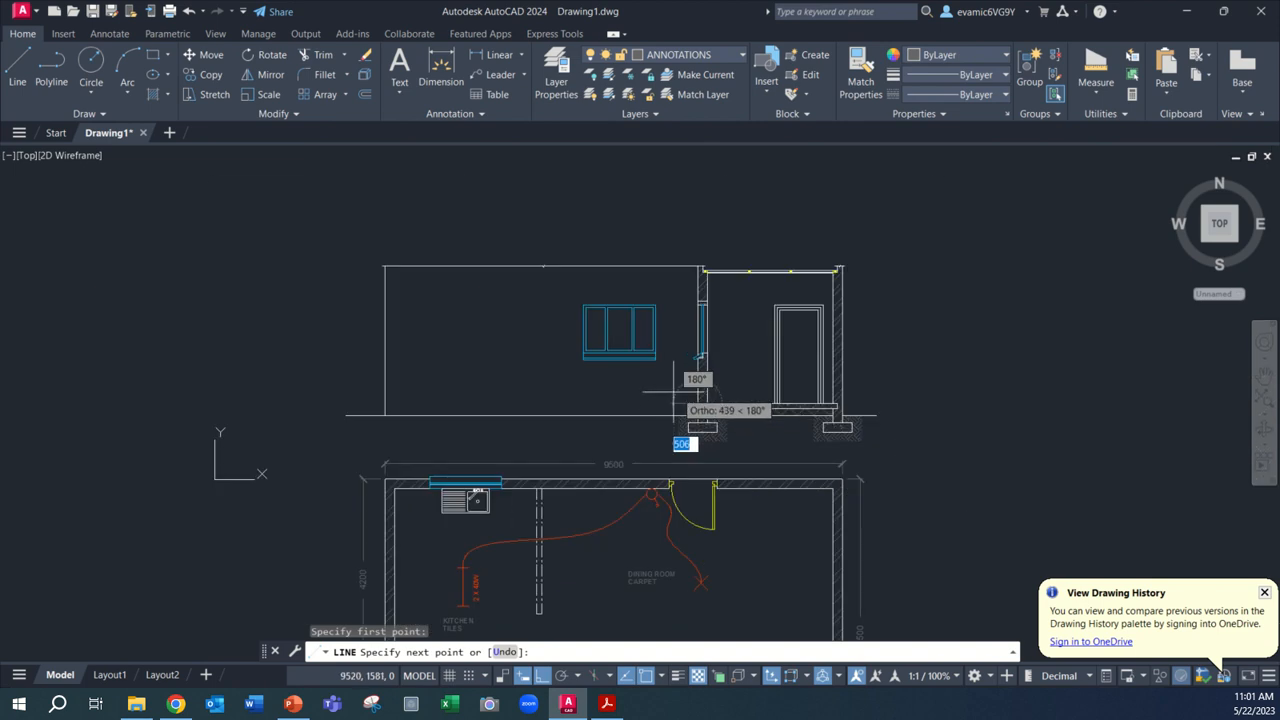
pyautogui.click(384, 404)
pyautogui.press('Escape')
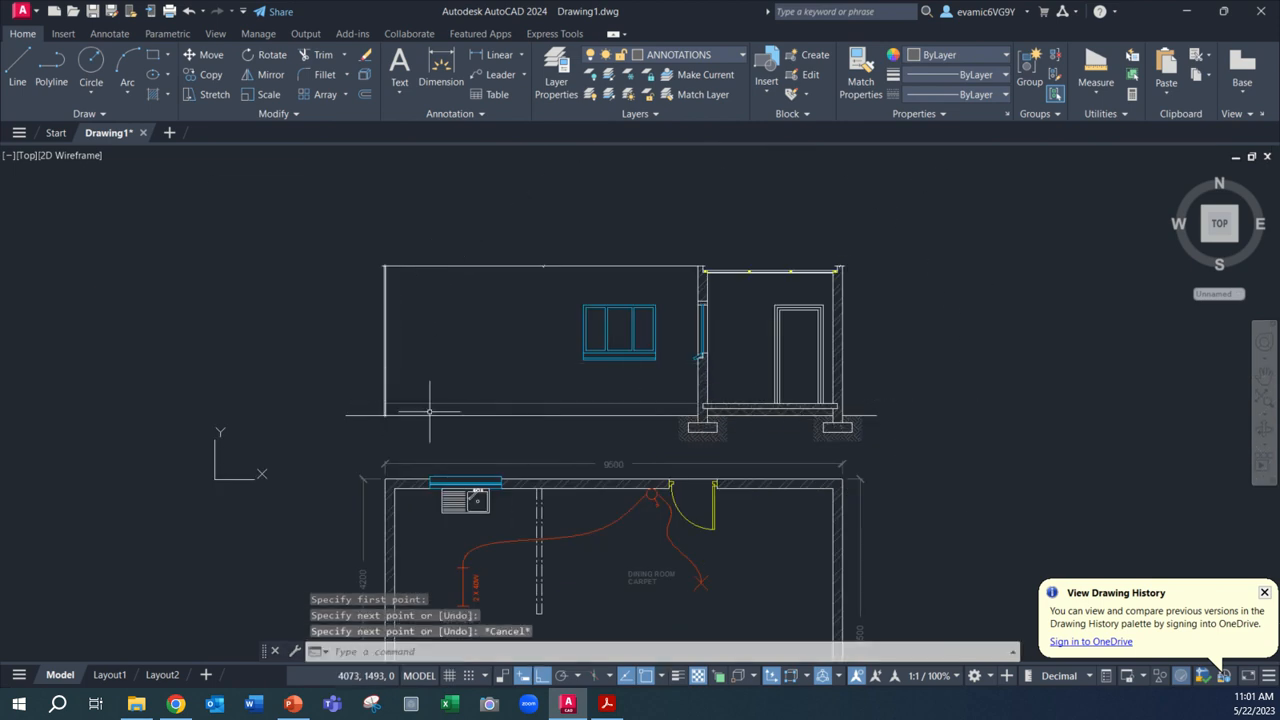
# Set the new floor level line's linetype to CENTER.
pyautogui.click(530, 404)
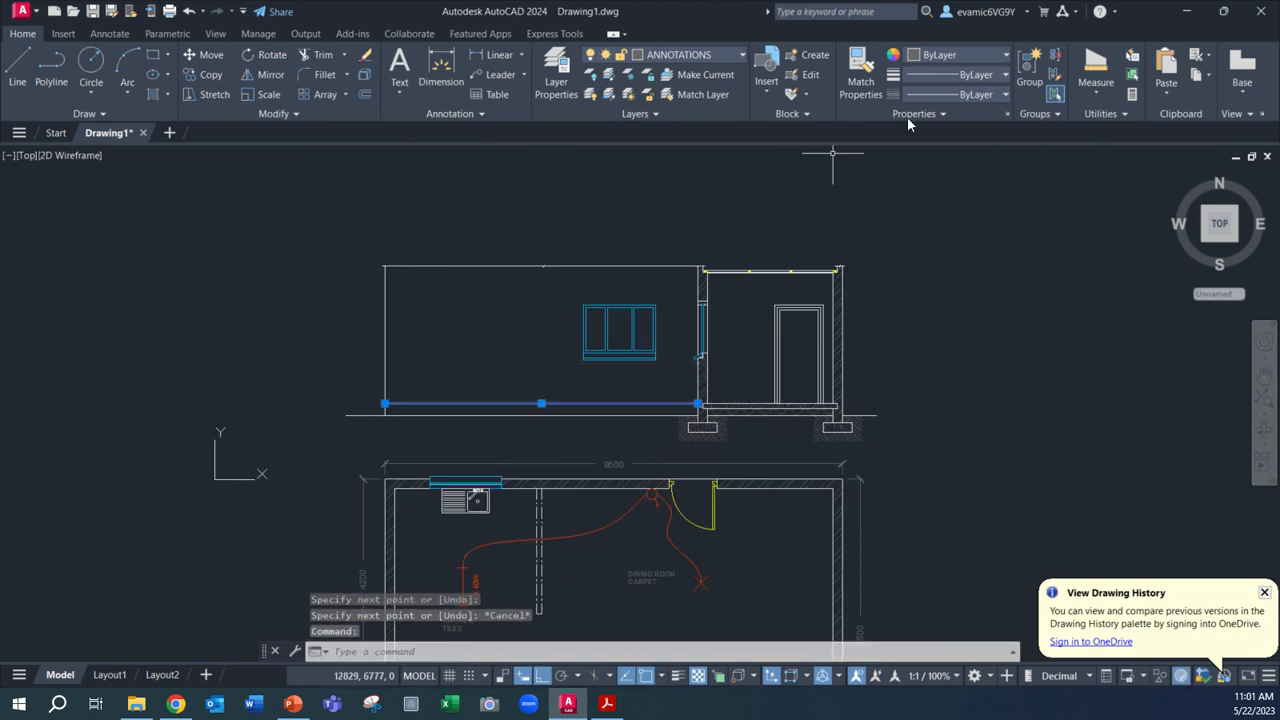
pyautogui.click(963, 92)
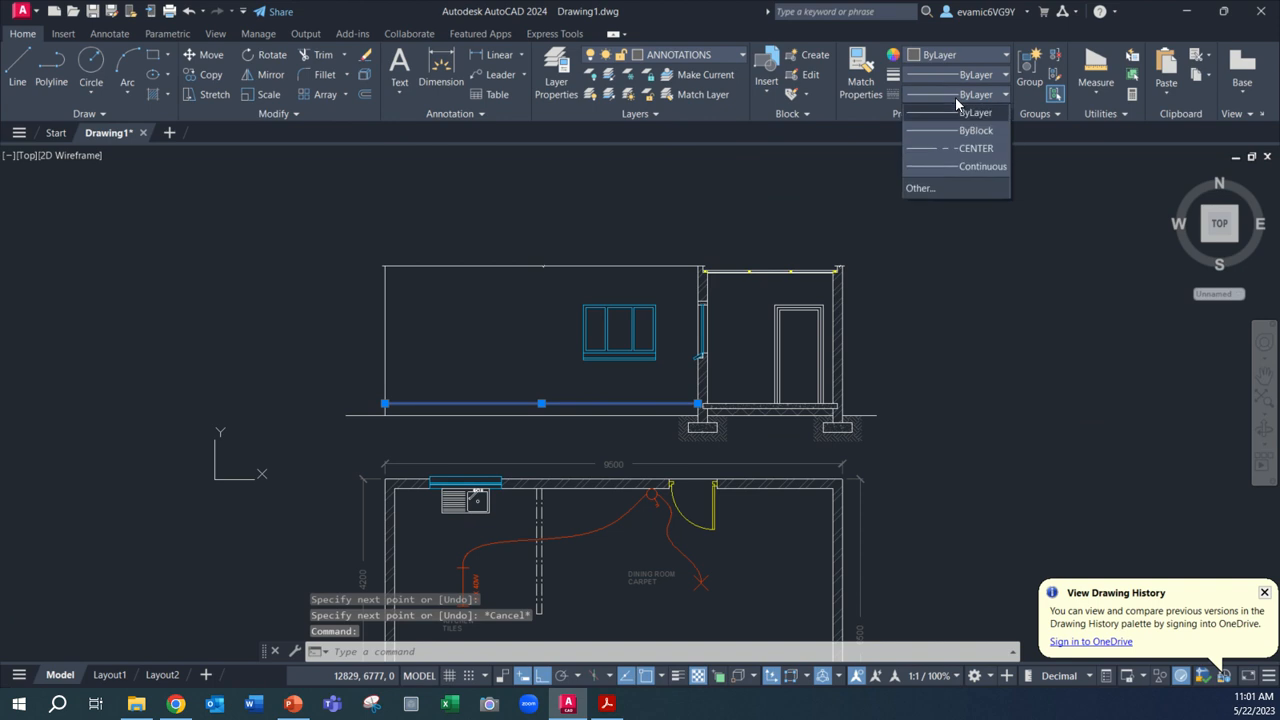
pyautogui.click(946, 153)
pyautogui.press('Escape')
pyautogui.scroll(3, 649, 397)
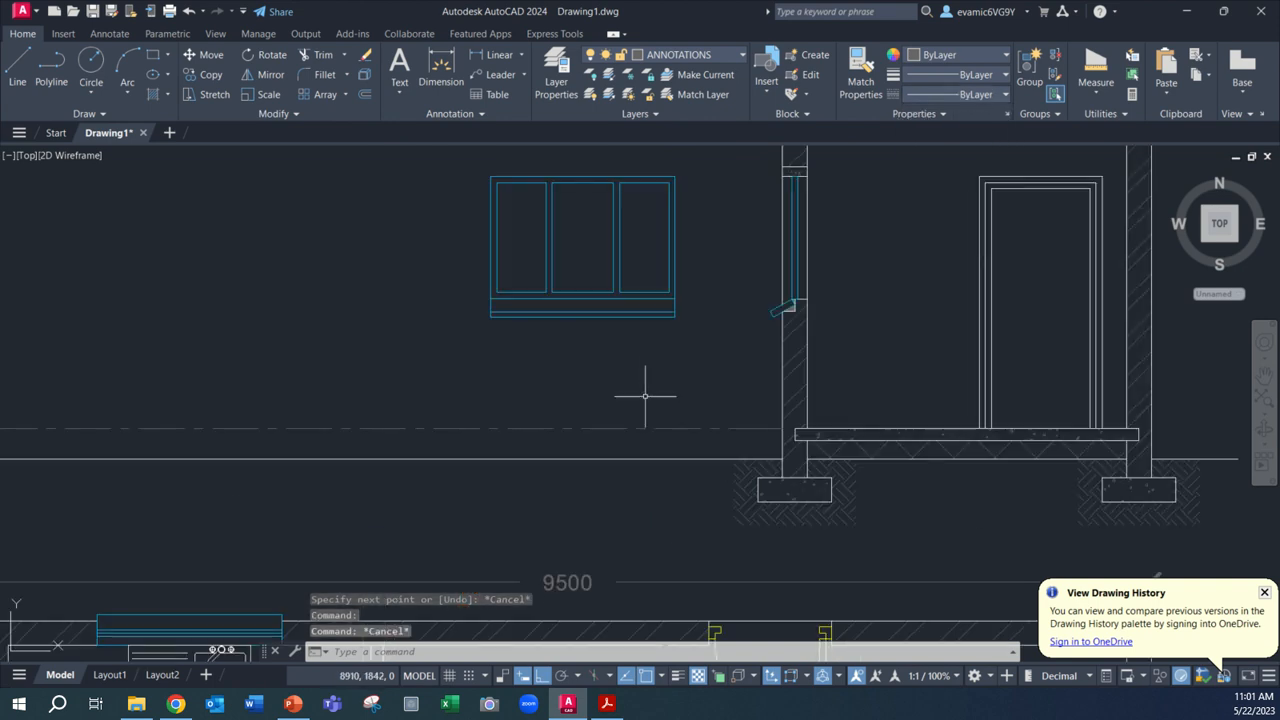
pyautogui.scroll(-3, 665, 435)
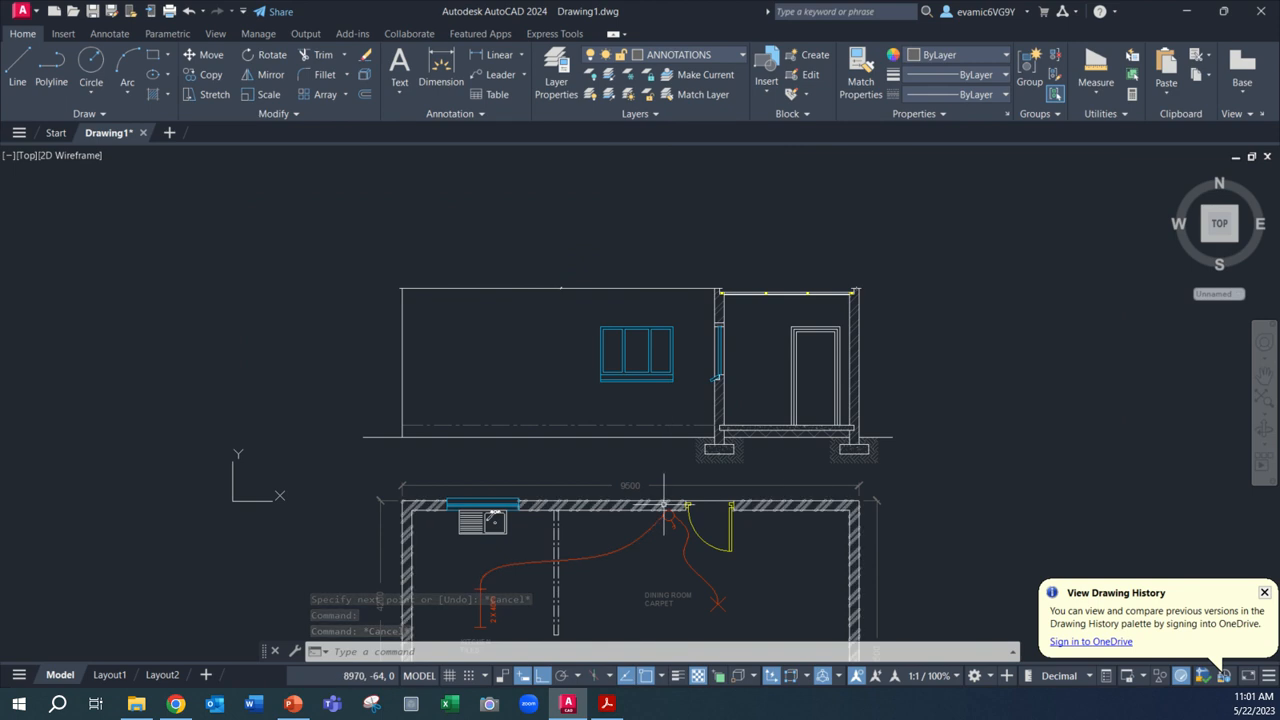
# Copy the KITCHEN TILES text from the plan and paste it near the floor level line in the elevation.
pyautogui.moveTo(661, 505); pyautogui.dragTo(685, 370, button='middle')
pyautogui.scroll(3, 482, 509)
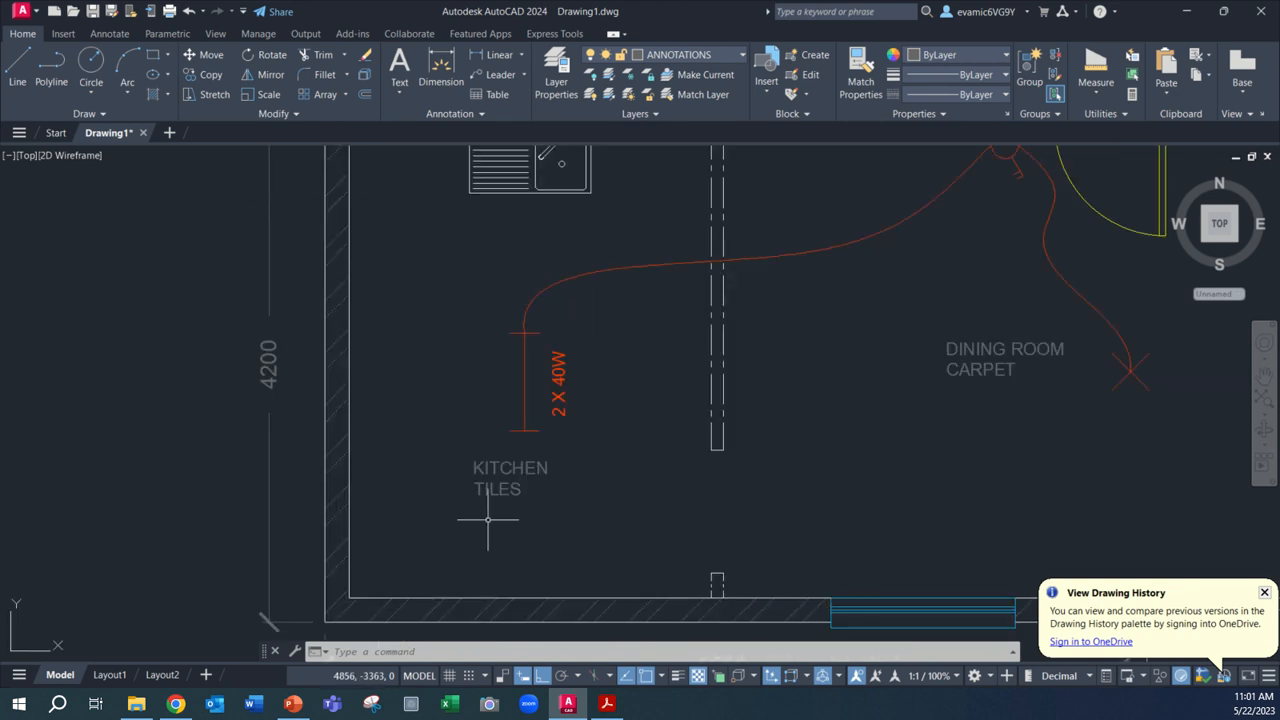
pyautogui.click(491, 496)
pyautogui.hotkey('ctrl', 'c')
pyautogui.hotkey('ctrl', 'v')
pyautogui.scroll(-5, 510, 465)
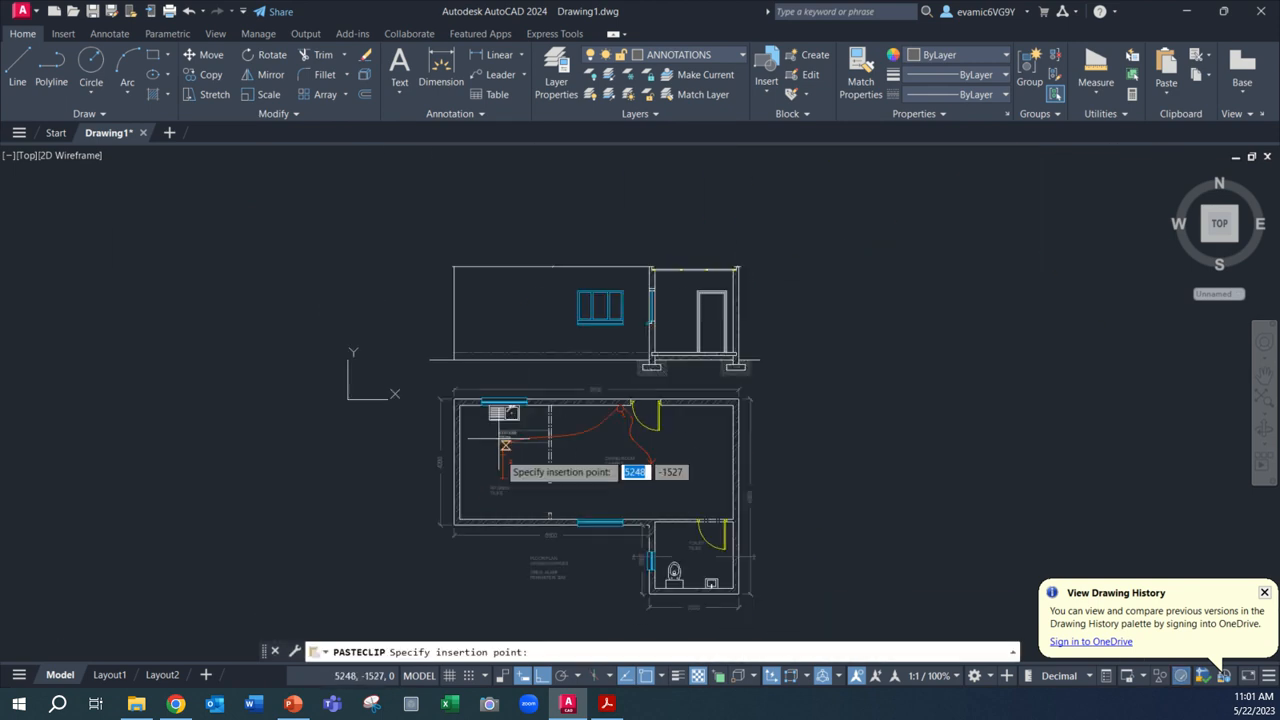
pyautogui.scroll(6, 500, 460)
pyautogui.click(433, 414)
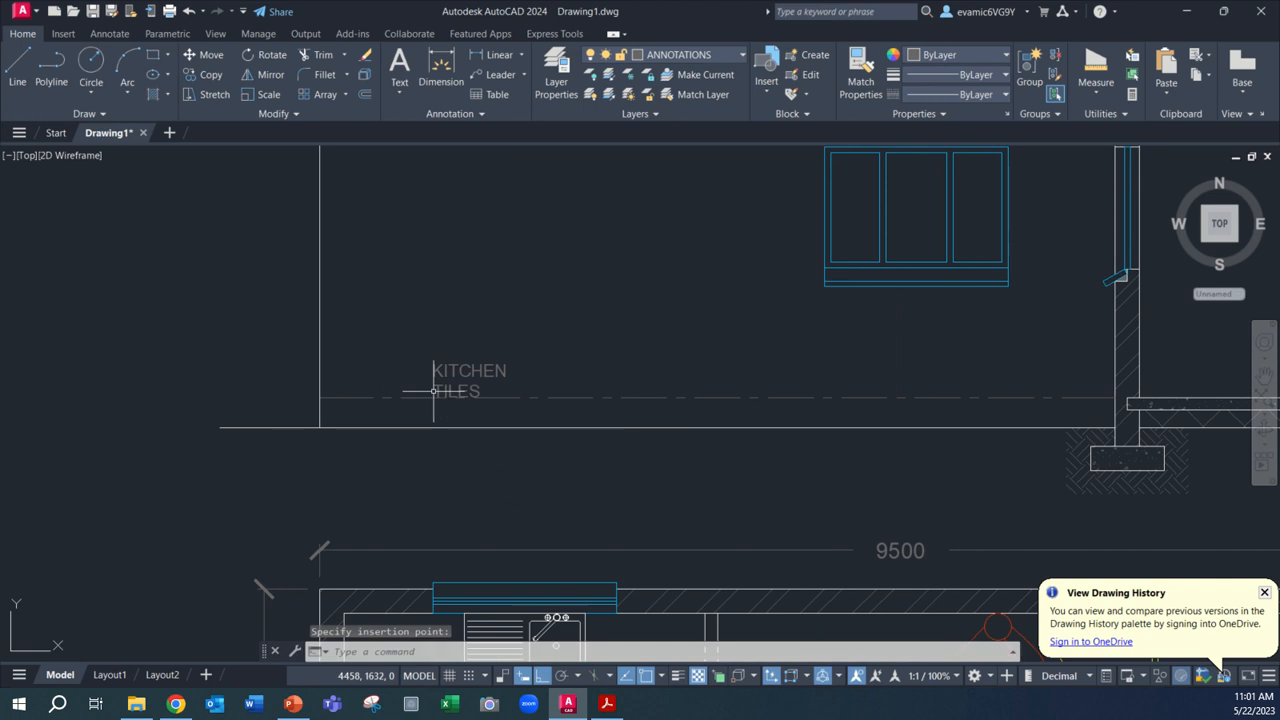
# Replace the pasted KITCHEN TILES text in the elevation with FFL.
pyautogui.doubleClick(482, 385)
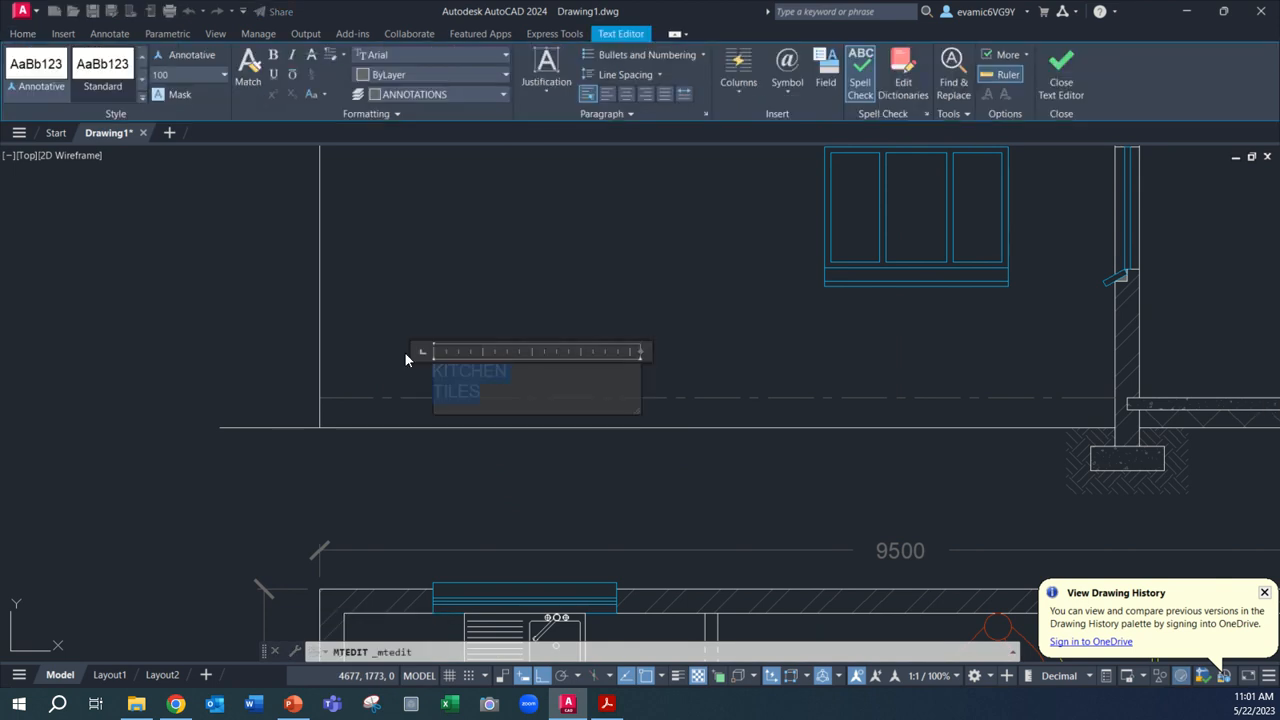
pyautogui.write('ff')
pyautogui.write('FF')
pyautogui.write('L')
pyautogui.click(567, 267)
pyautogui.scroll(4, 455, 394)
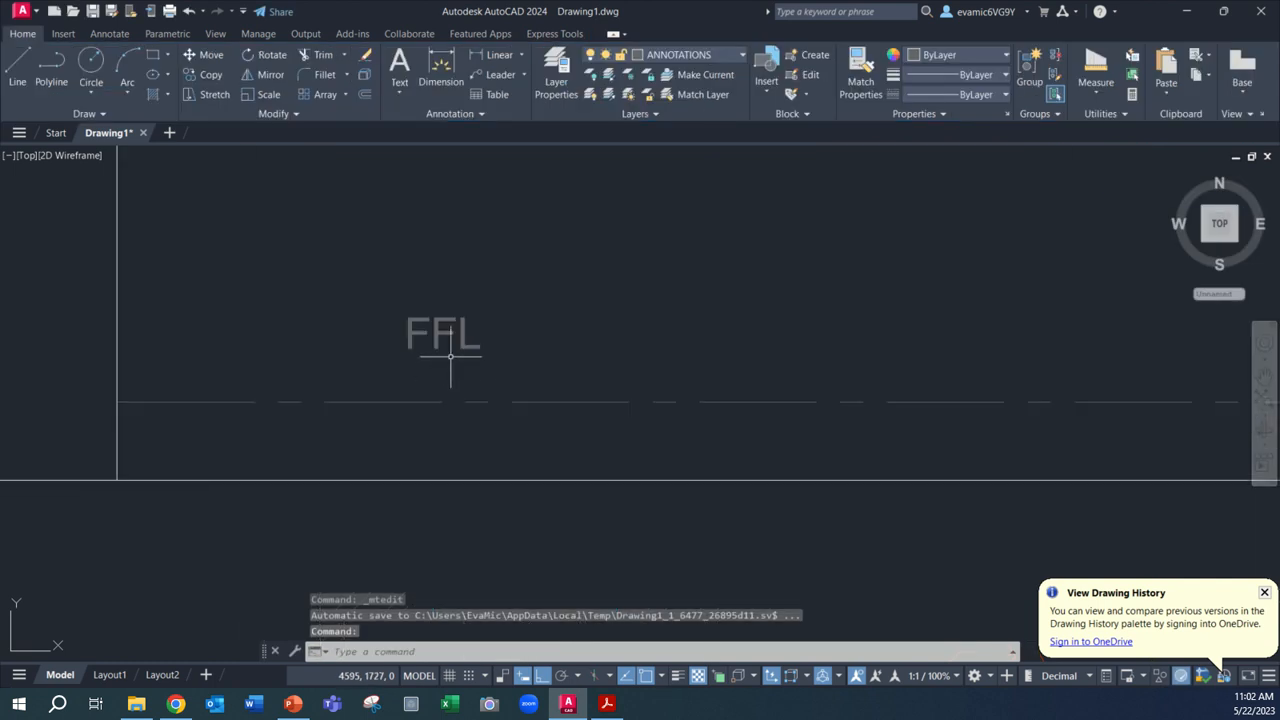
# Shrink the FFL label's text frame to fit closely around its letters.
pyautogui.click(450, 356)
pyautogui.click(459, 348)
pyautogui.click(496, 343)
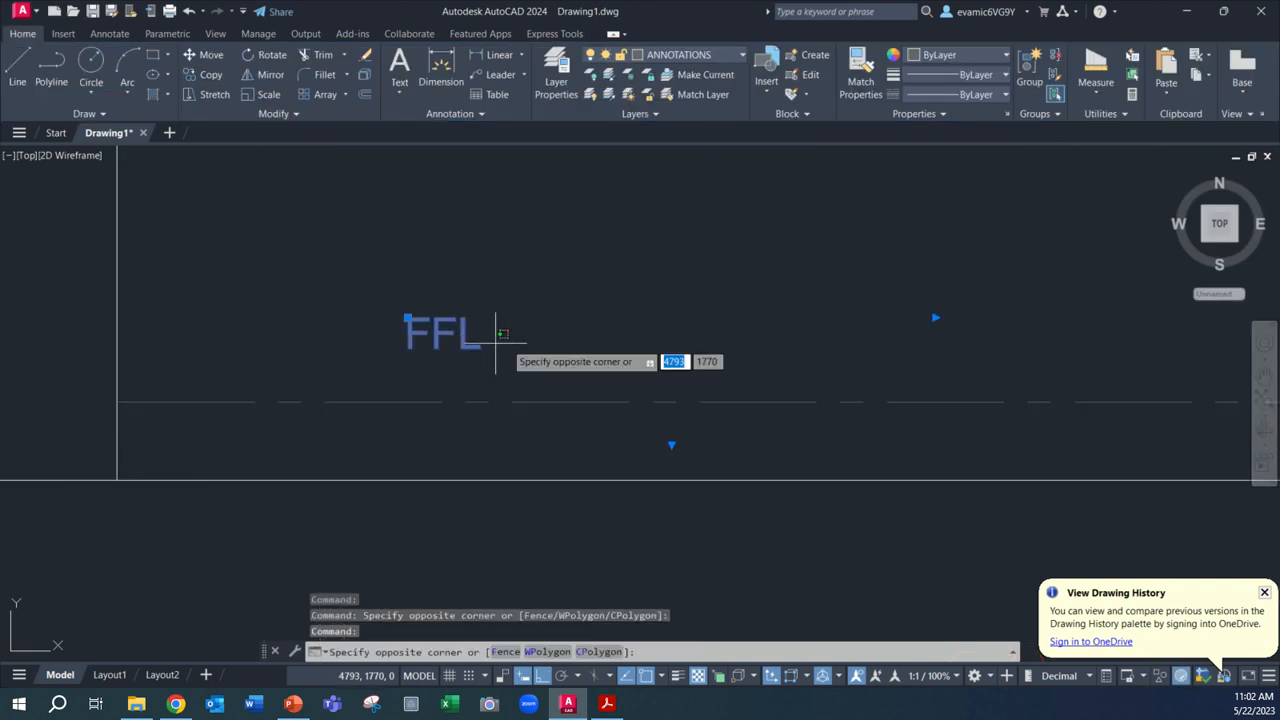
pyautogui.doubleClick(468, 344)
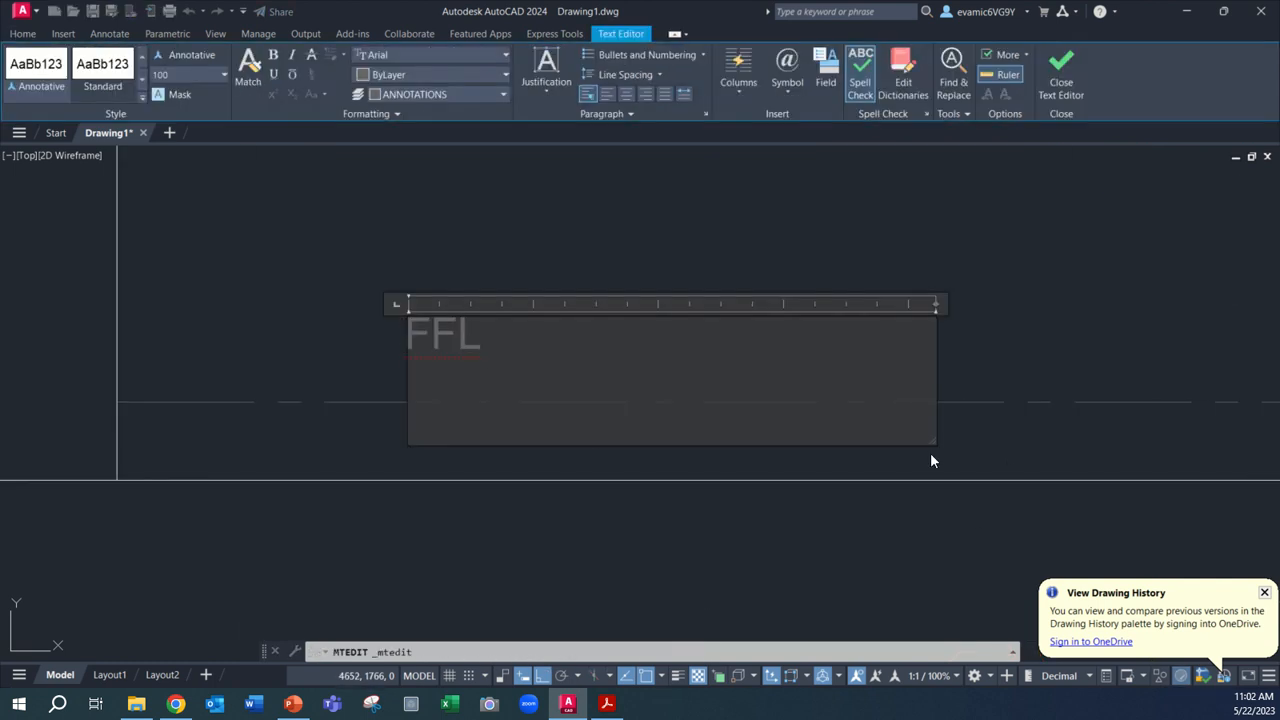
pyautogui.moveTo(931, 453); pyautogui.dragTo(494, 363)
pyautogui.click(488, 420)
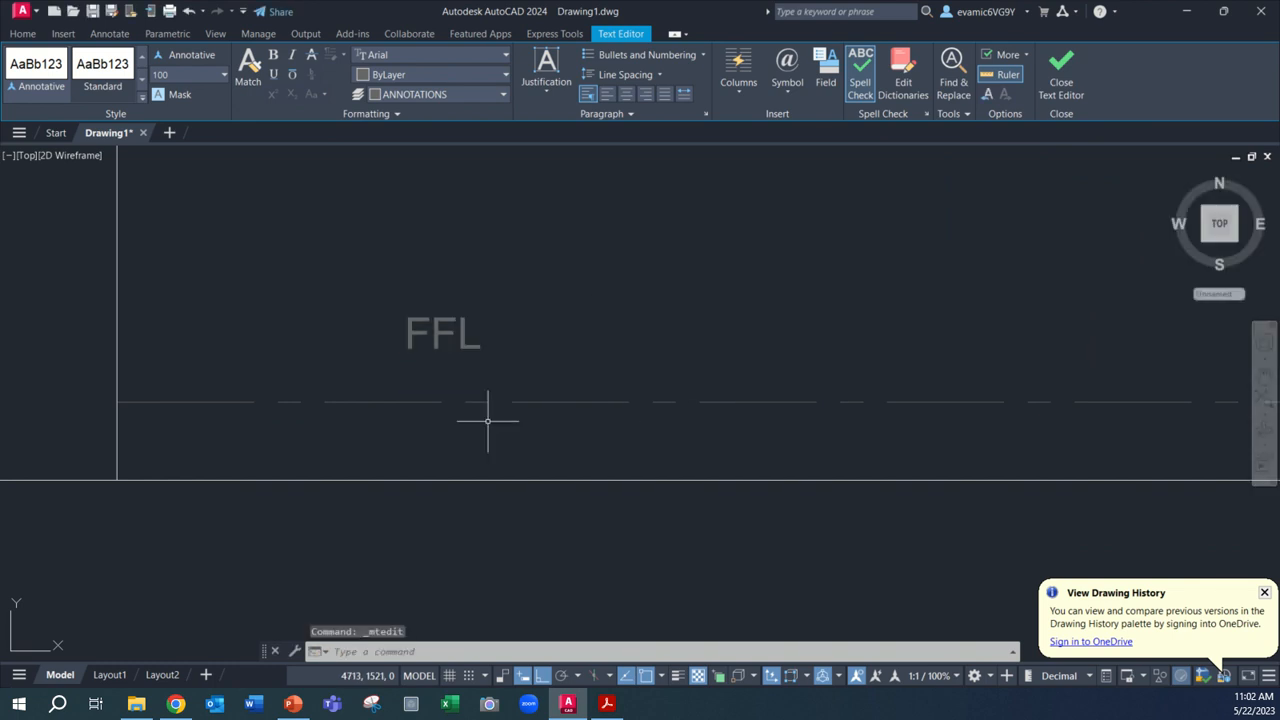
# Move the FFL label straight down so it sits just above the dashed floor level line.
pyautogui.click(466, 384)
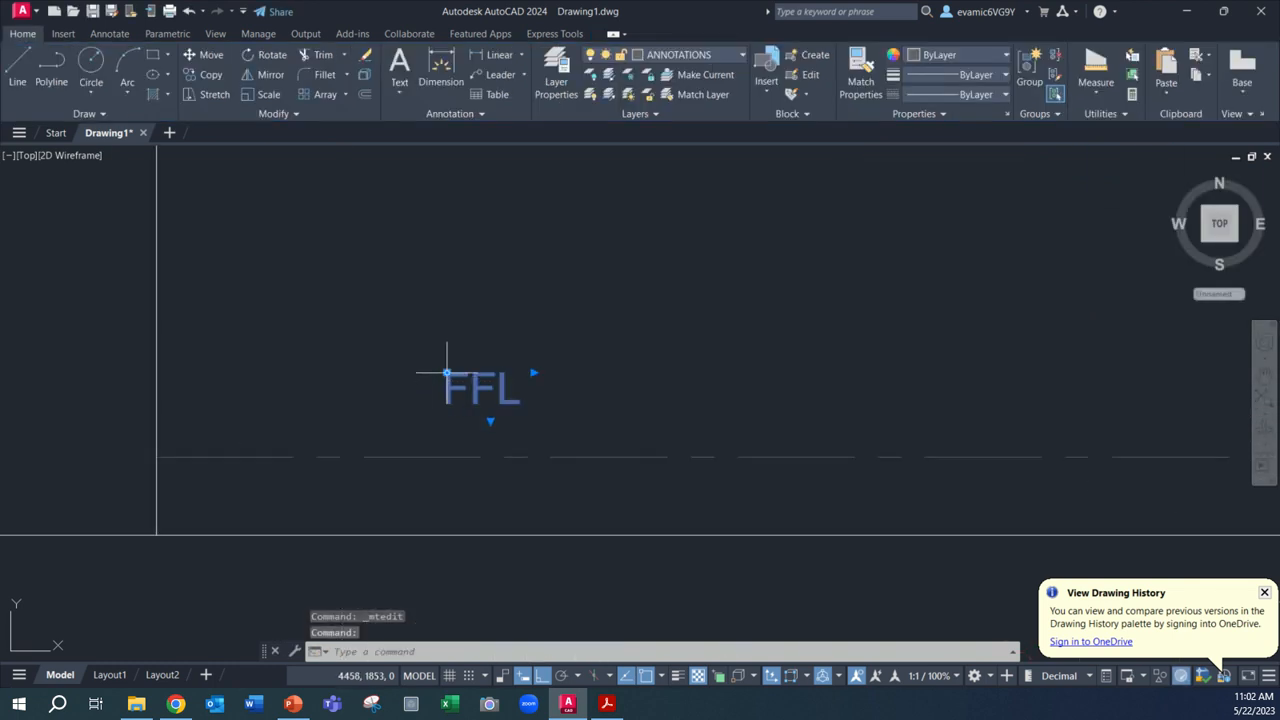
pyautogui.click(446, 373)
pyautogui.scroll(2, 446, 418)
pyautogui.scroll(4, 446, 418)
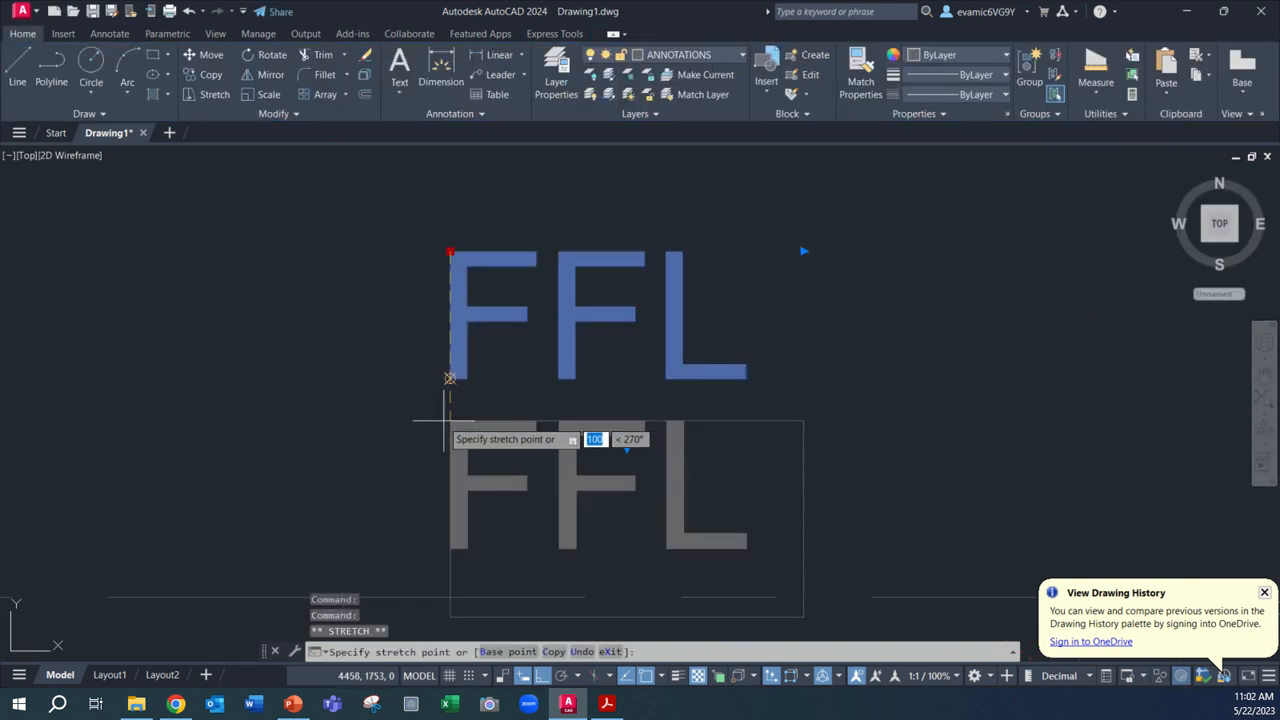
pyautogui.scroll(-8, 445, 425)
pyautogui.press('Escape')
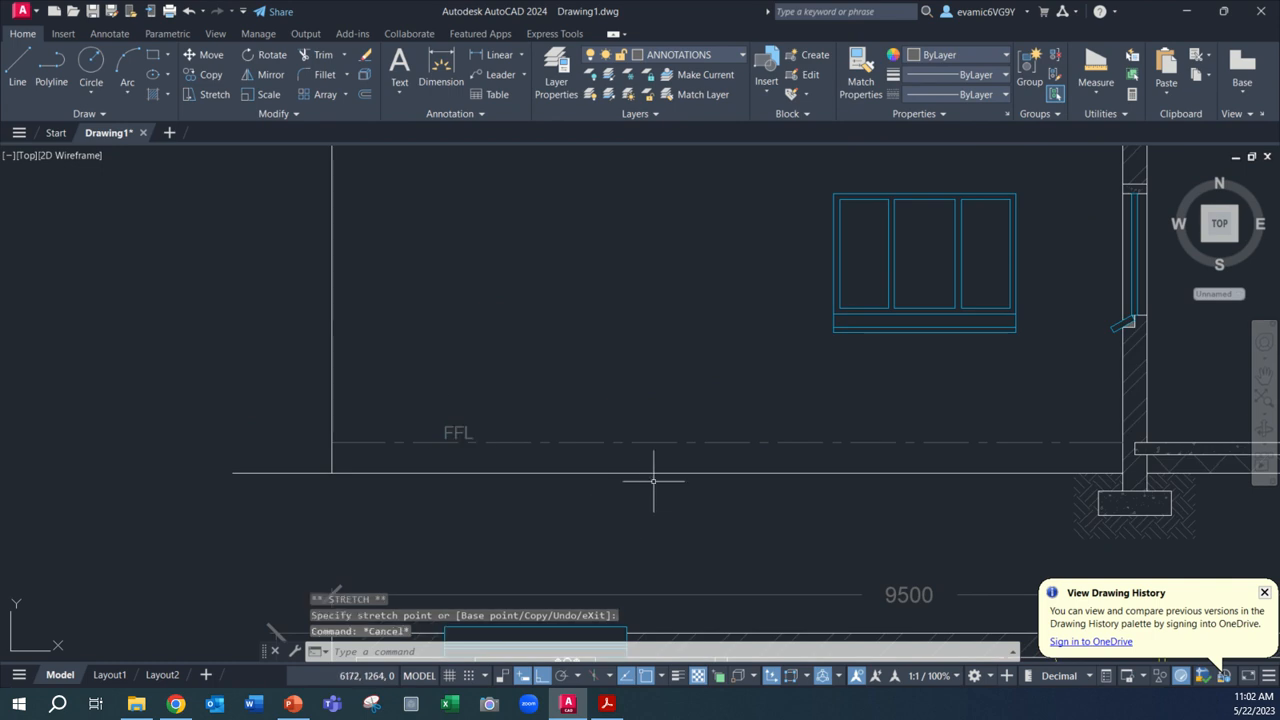
# Copy the FFL label horizontally into the section, placing it just above the floor slab.
pyautogui.scroll(-2, 653, 482)
pyautogui.moveTo(698, 467); pyautogui.dragTo(510, 436, button='middle')
pyautogui.scroll(4, 440, 435)
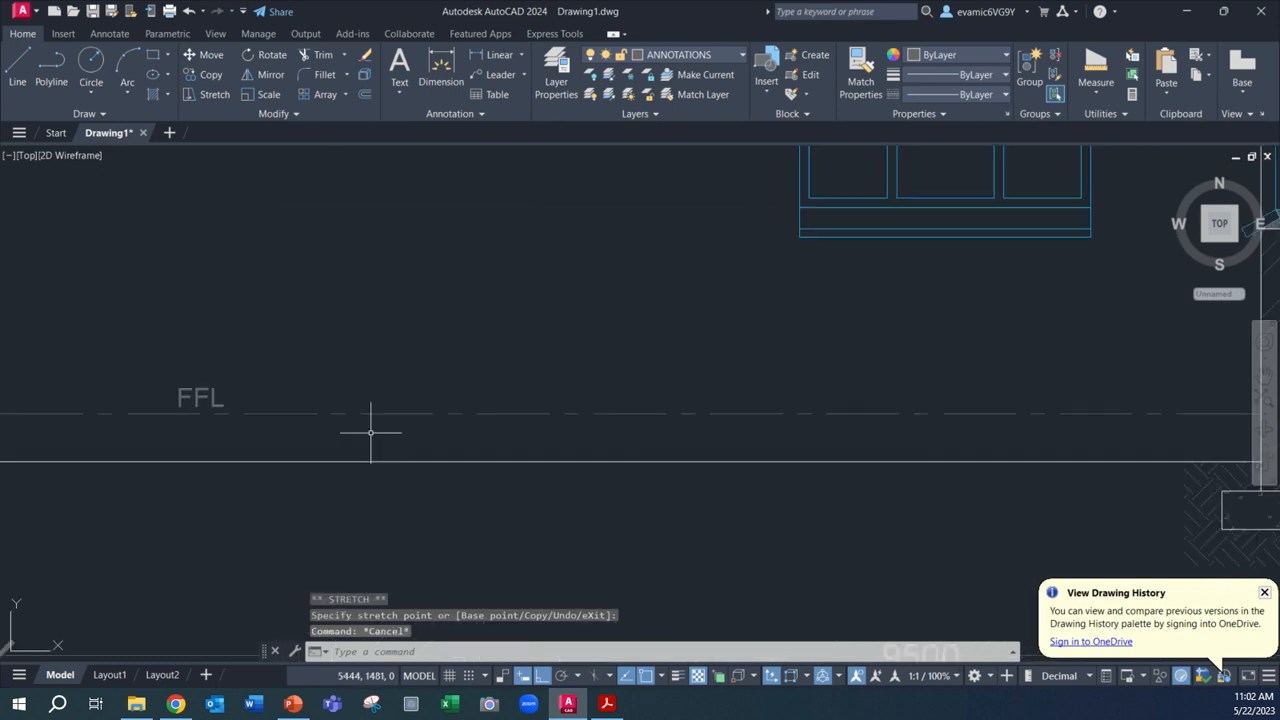
pyautogui.click(211, 397)
pyautogui.write('co')
pyautogui.press('Return')
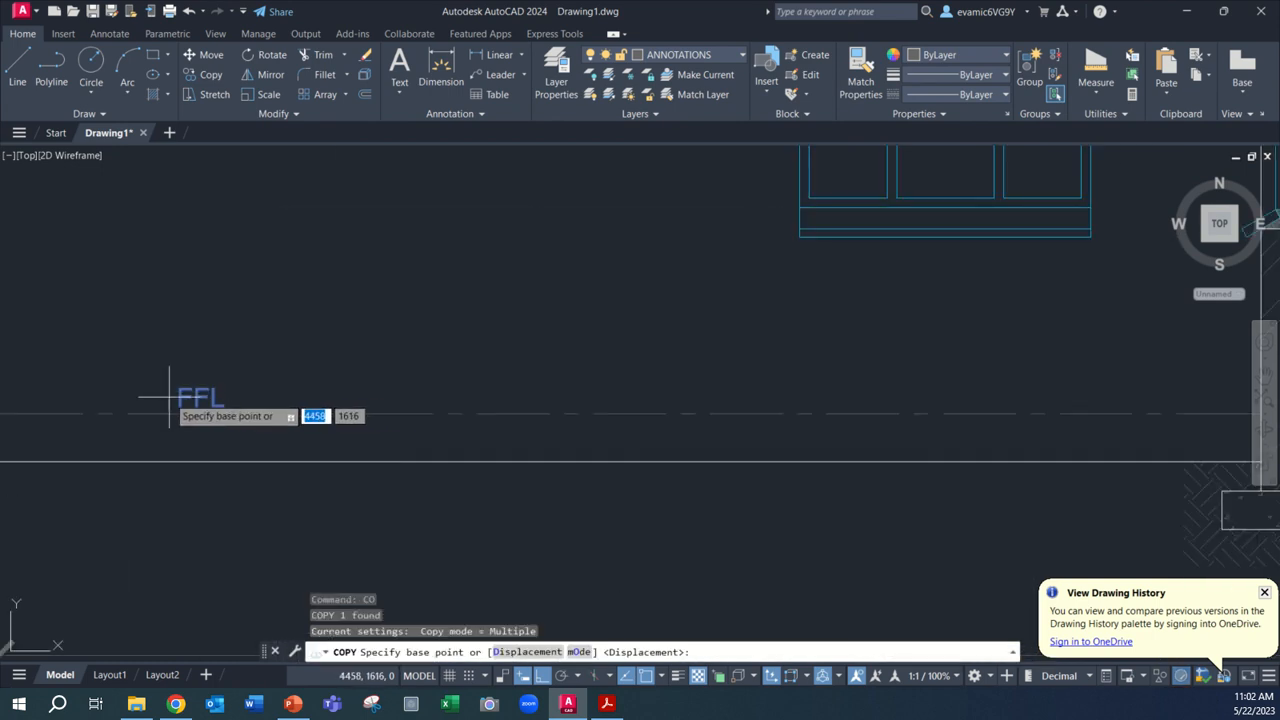
pyautogui.click(180, 388)
pyautogui.moveTo(914, 400); pyautogui.dragTo(183, 401, button='middle')
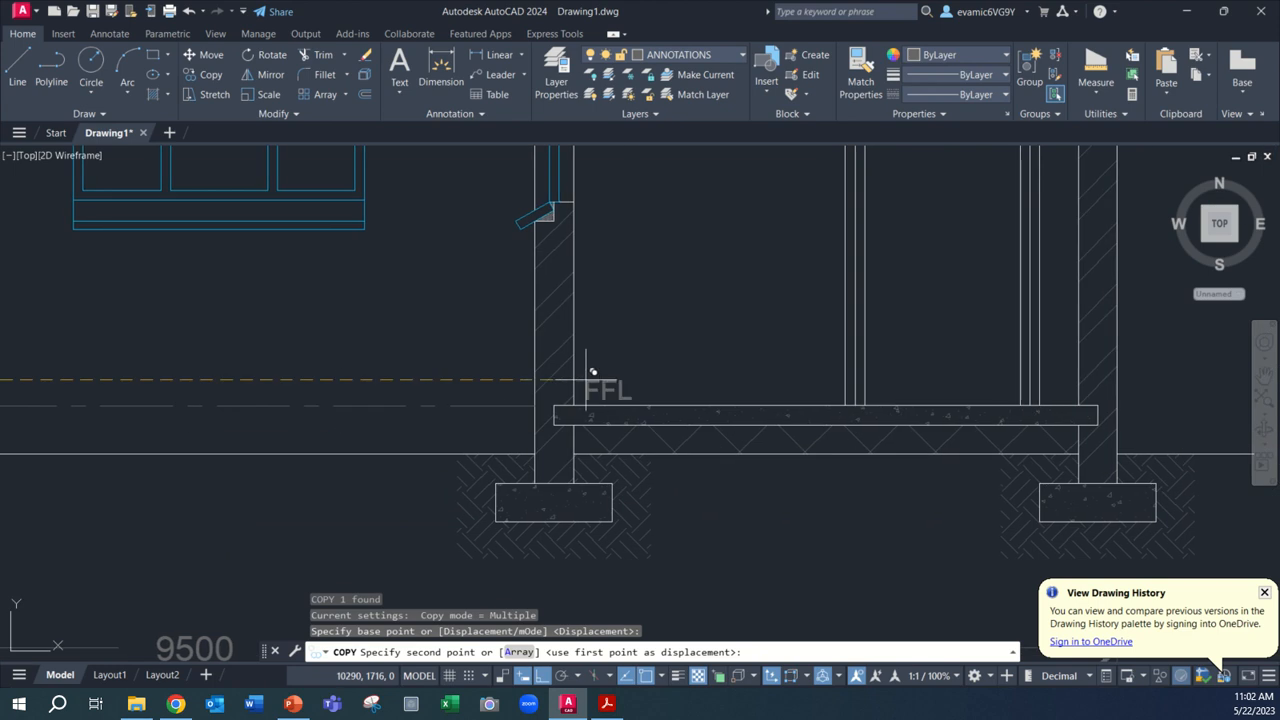
pyautogui.click(698, 385)
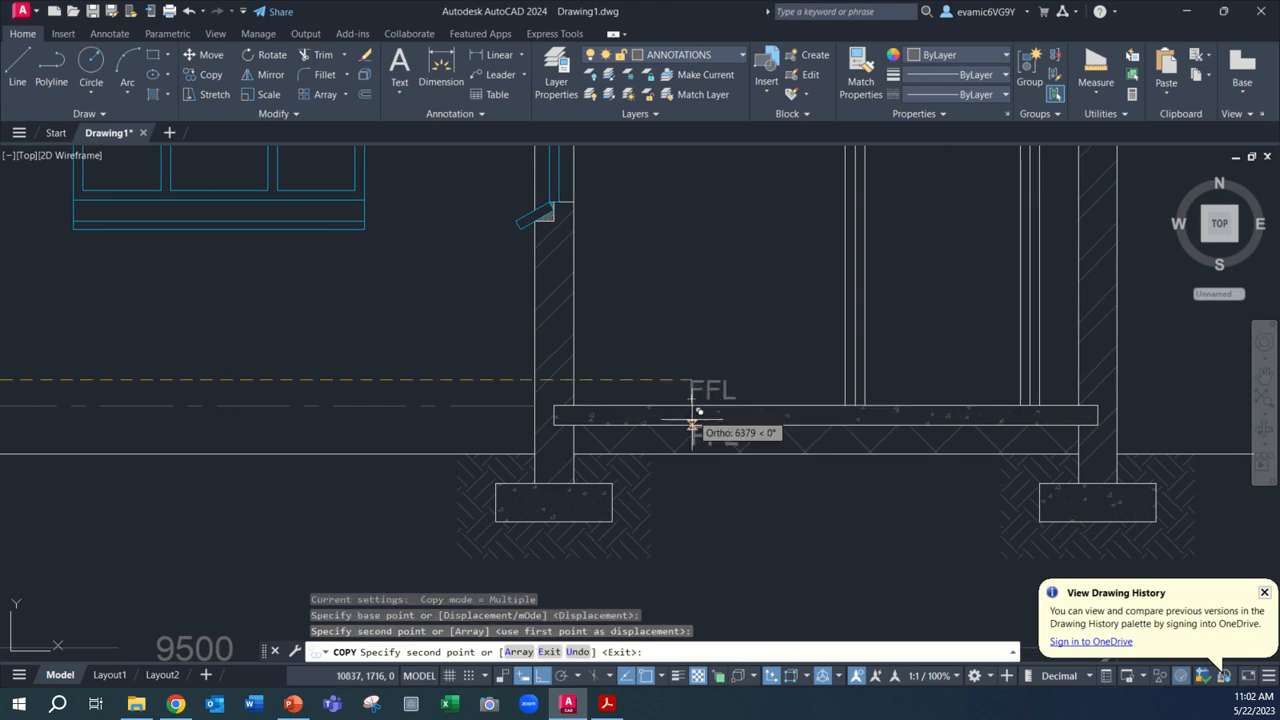
pyautogui.scroll(-5, 686, 440)
pyautogui.press('Escape')
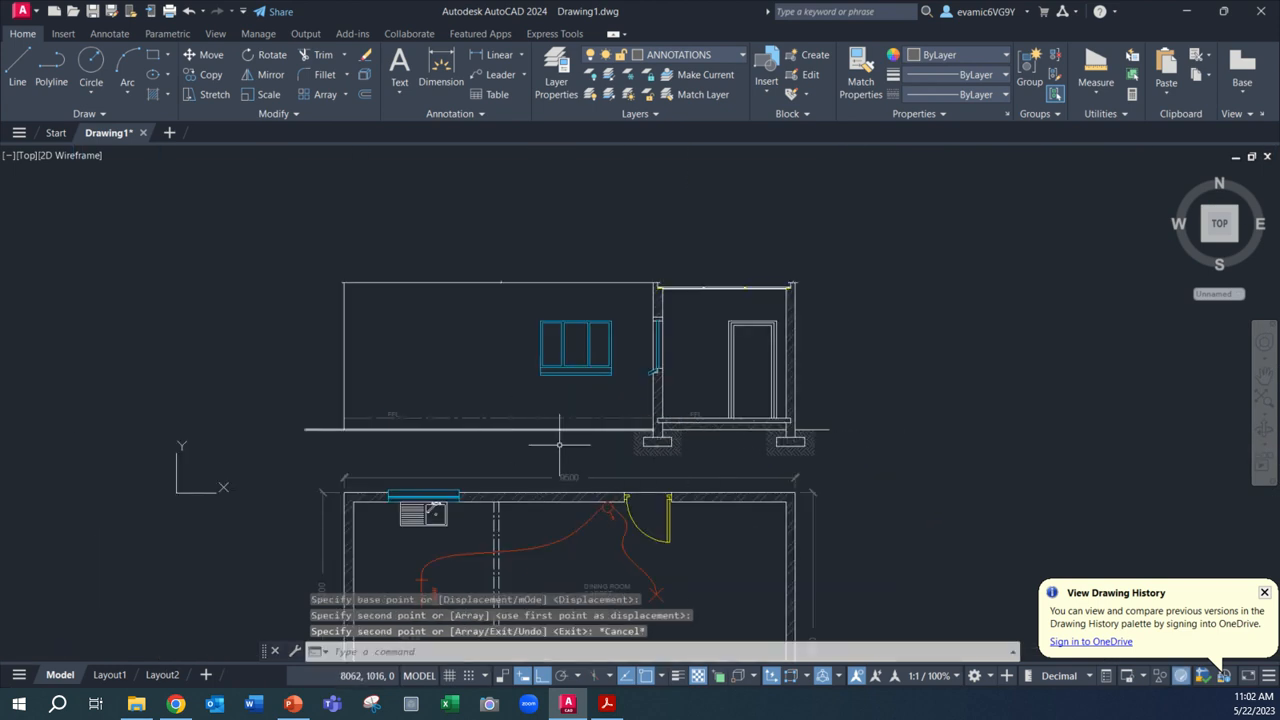
# Copy the elevation's FFL label and paste it just above the ground line, outside the building's outer wall.
pyautogui.scroll(5, 400, 420)
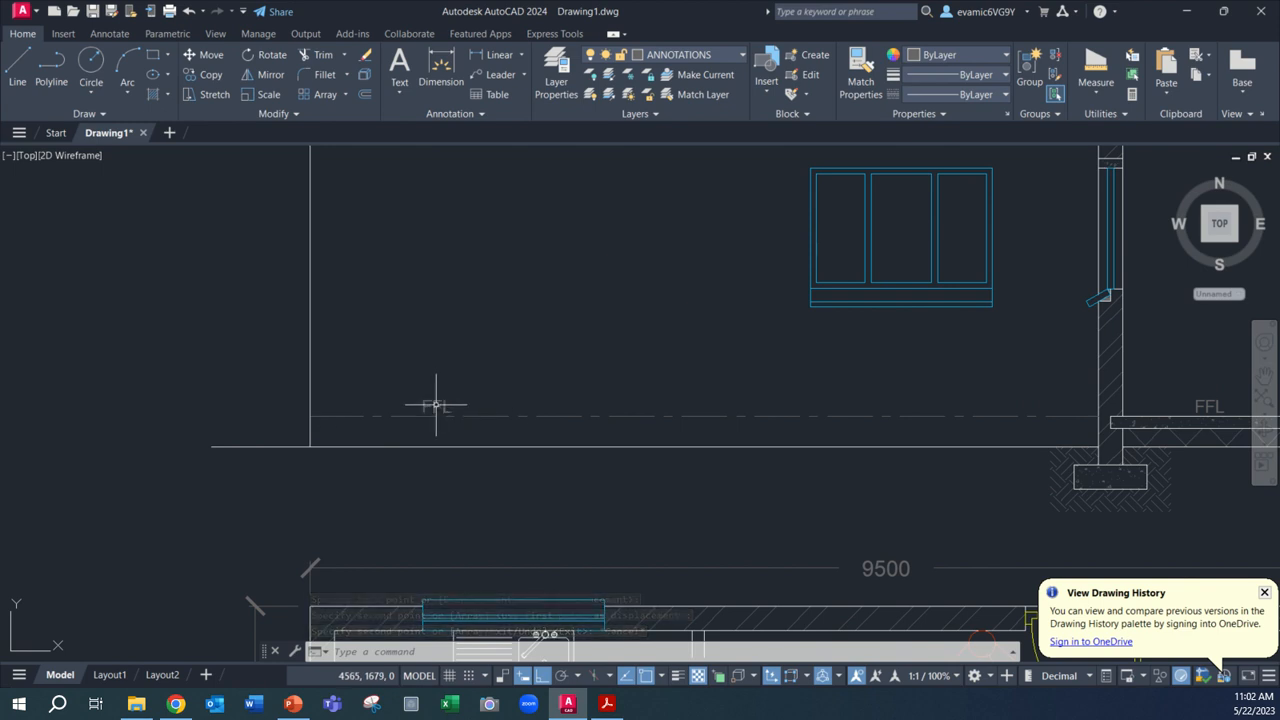
pyautogui.hotkey('ctrl', 'v')
pyautogui.press('Escape')
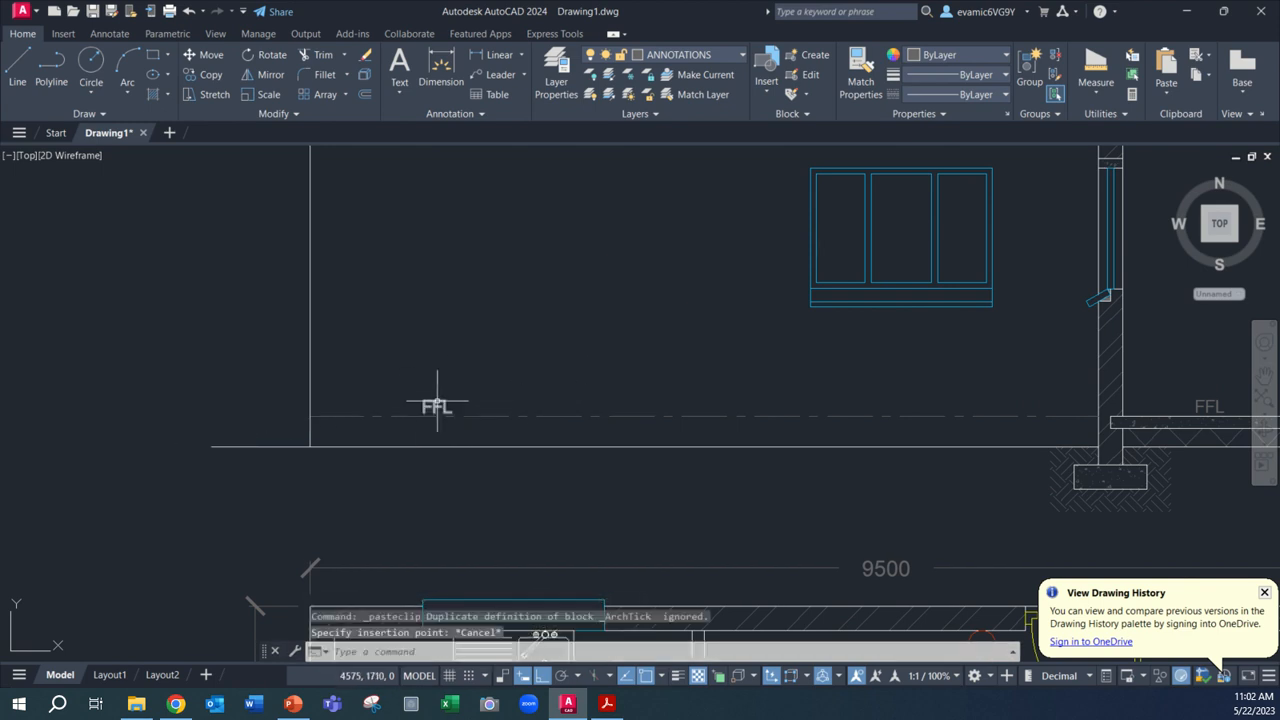
pyautogui.click(436, 402)
pyautogui.hotkey('ctrl', 'c')
pyautogui.hotkey('ctrl', 'v')
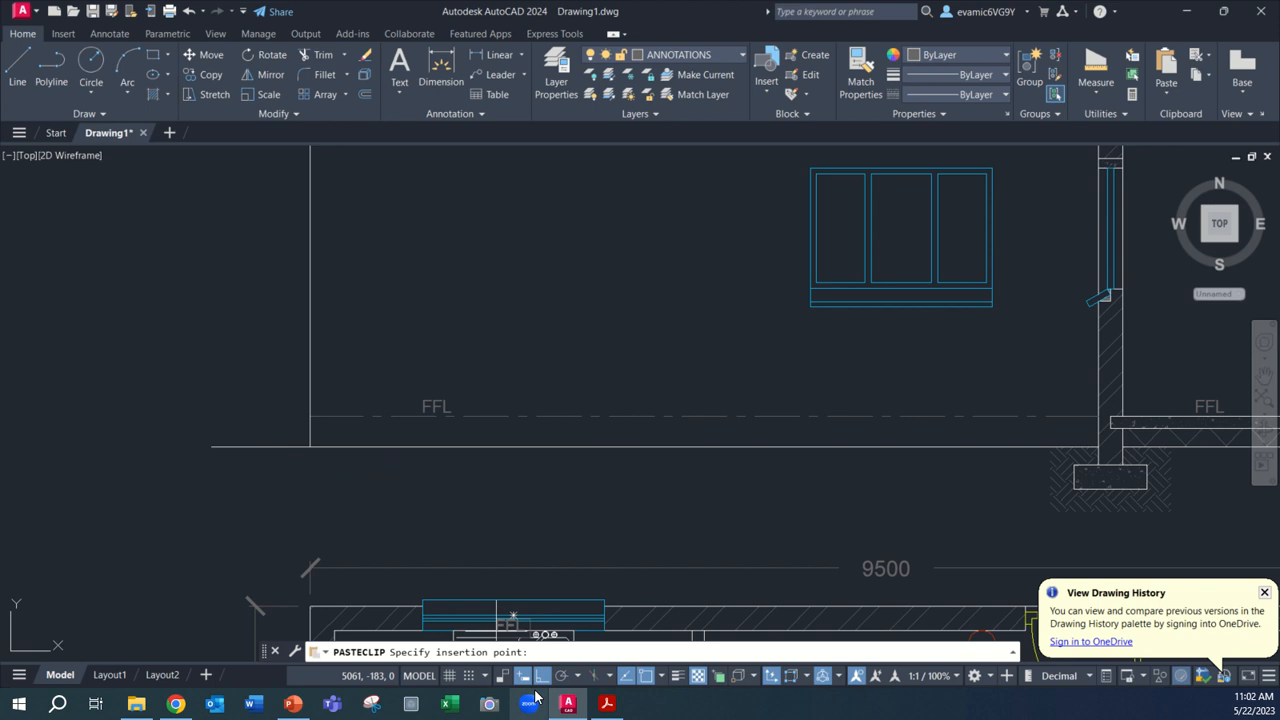
pyautogui.scroll(3, 198, 446)
pyautogui.moveTo(196, 352); pyautogui.dragTo(249, 470, button='middle')
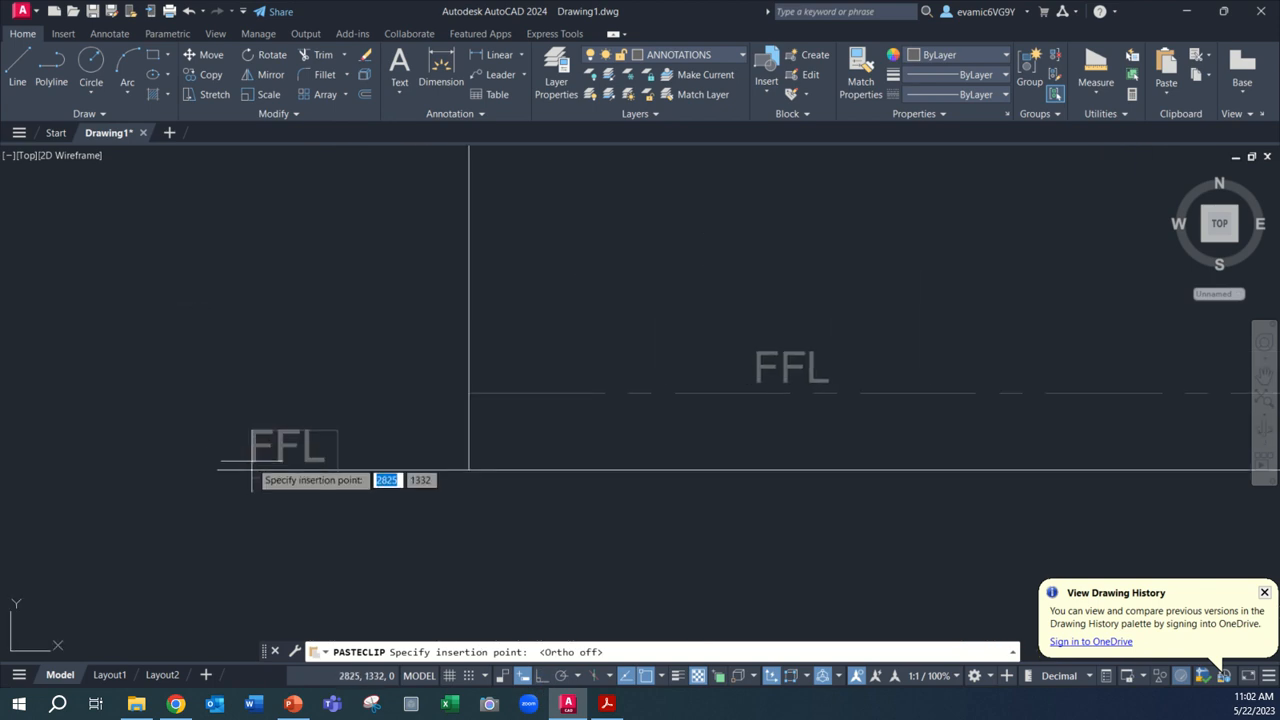
pyautogui.click(261, 461)
# Change the text of the label pasted at the ground line to GL.
pyautogui.doubleClick(292, 446)
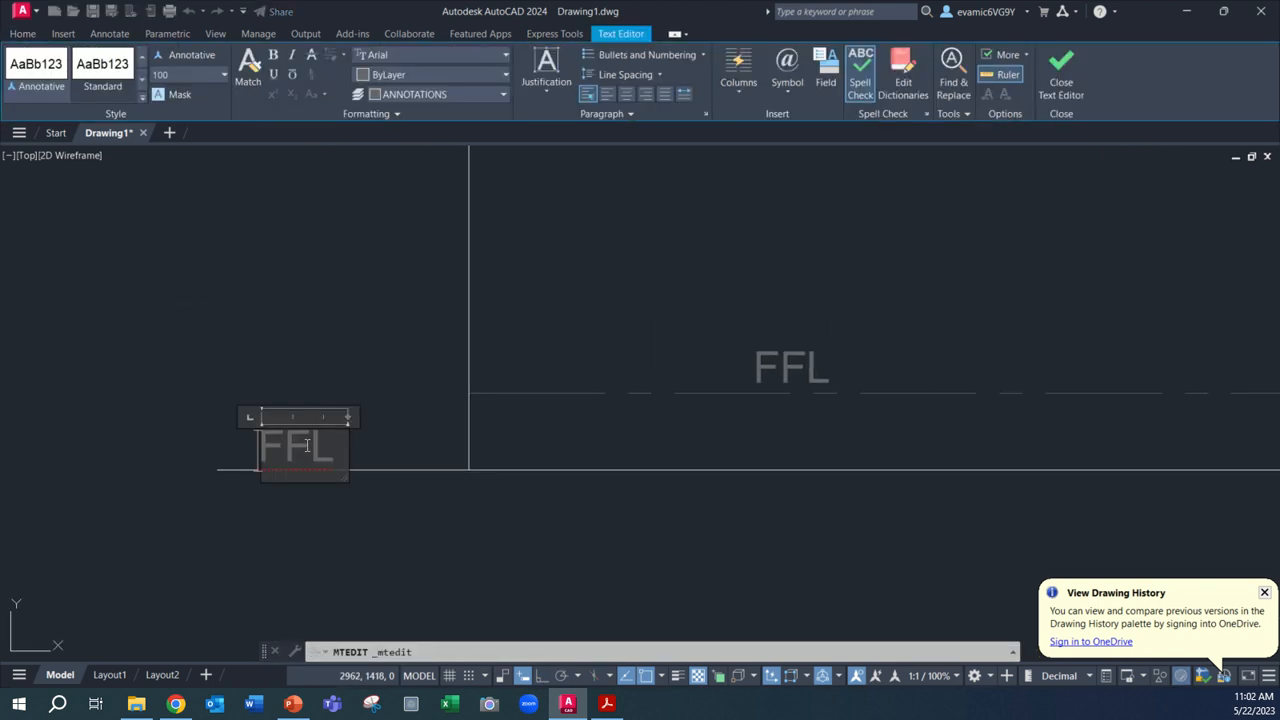
pyautogui.write('GL')
pyautogui.click(314, 392)
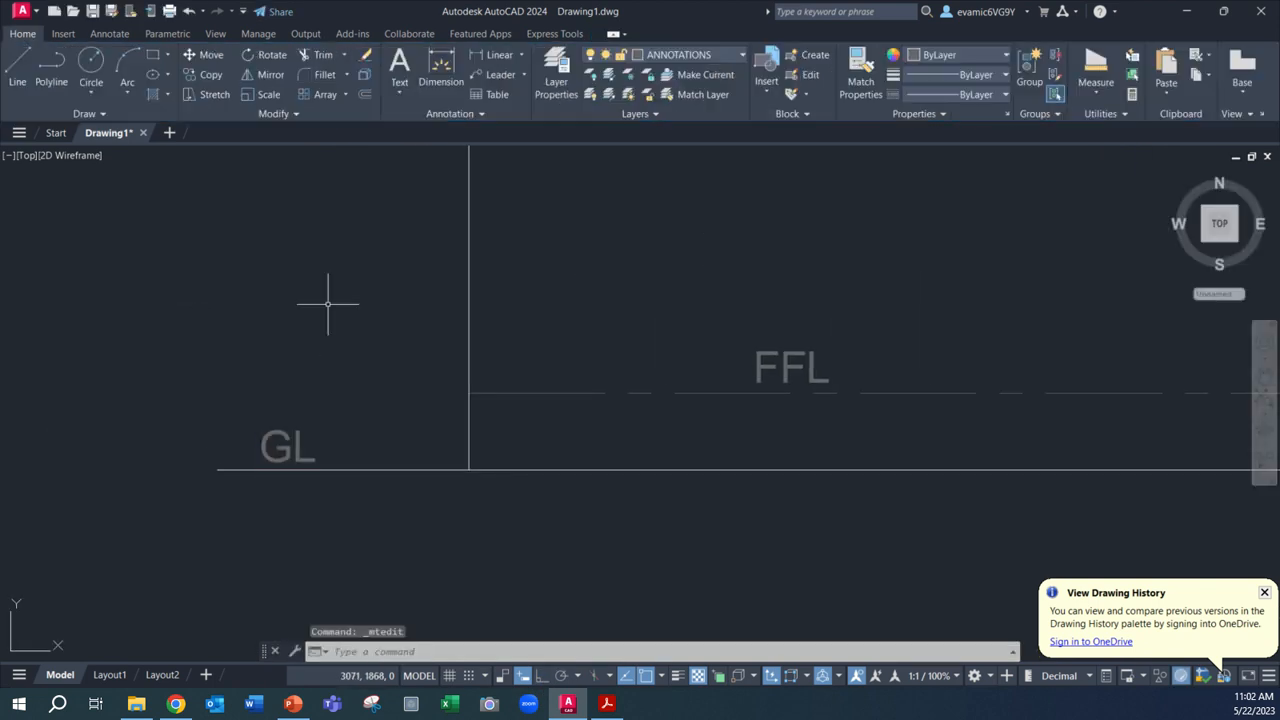
pyautogui.scroll(-4, 330, 310)
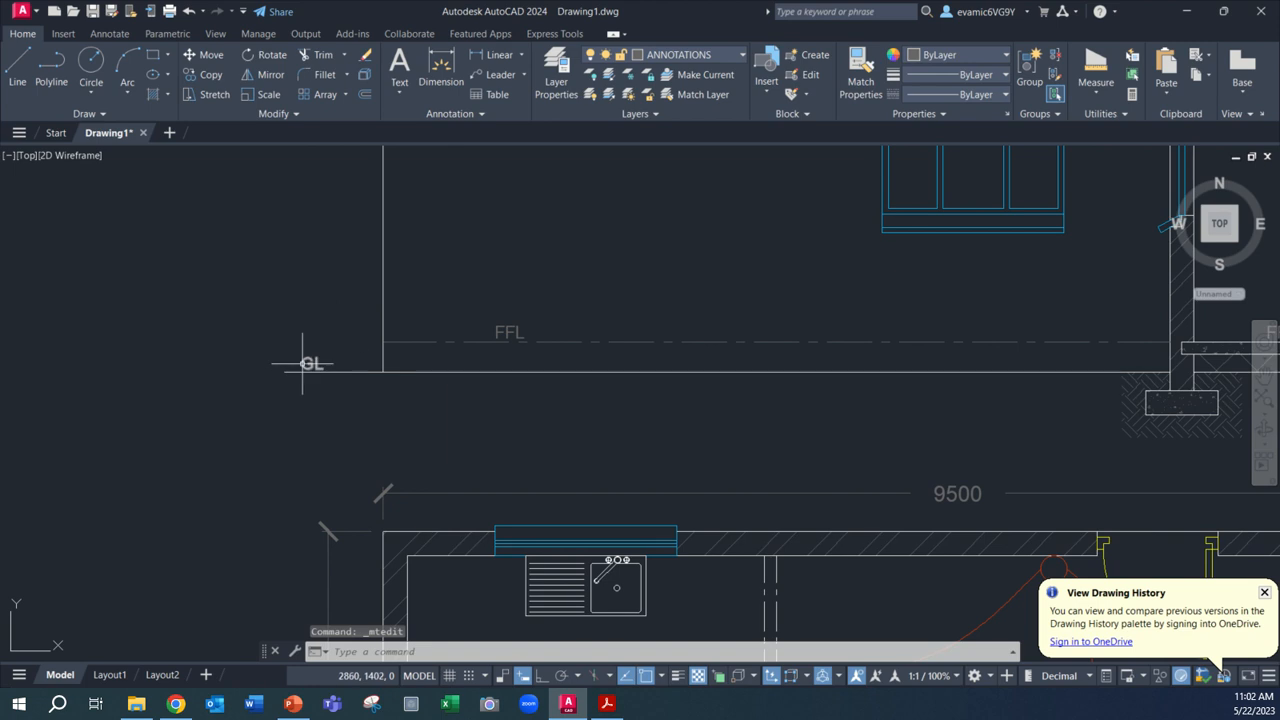
# Extend the ground line's GL label to read NGL.
pyautogui.doubleClick(308, 364)
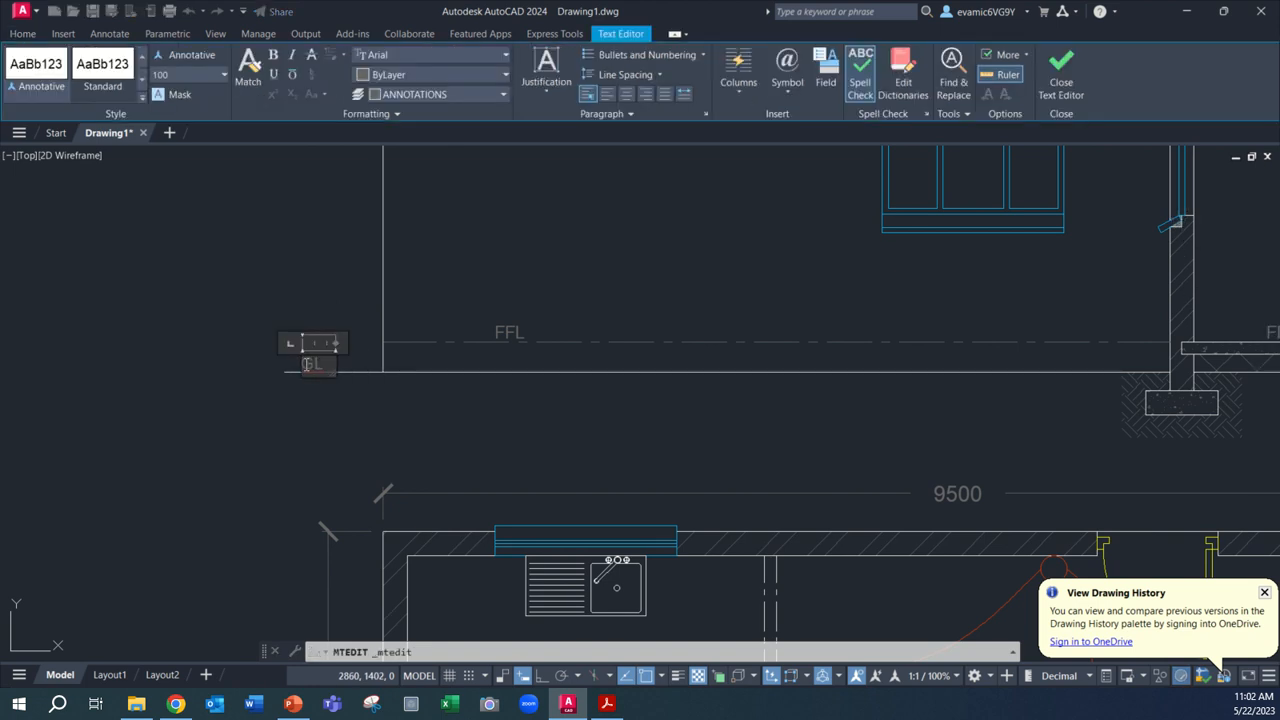
pyautogui.click(335, 281)
pyautogui.scroll(-4, 334, 331)
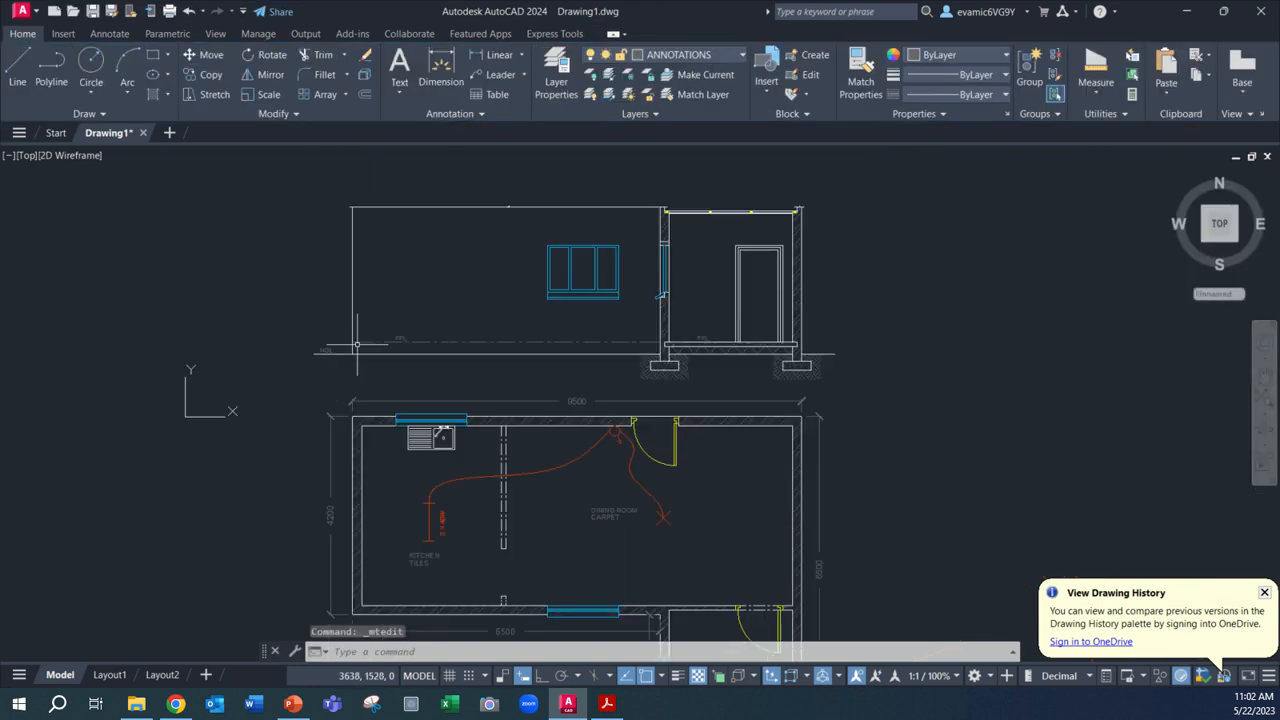
# Copy the elevation's NGL label and paste it just above the ground line outside the section's outer wall.
pyautogui.moveTo(414, 353); pyautogui.dragTo(219, 361, button='middle')
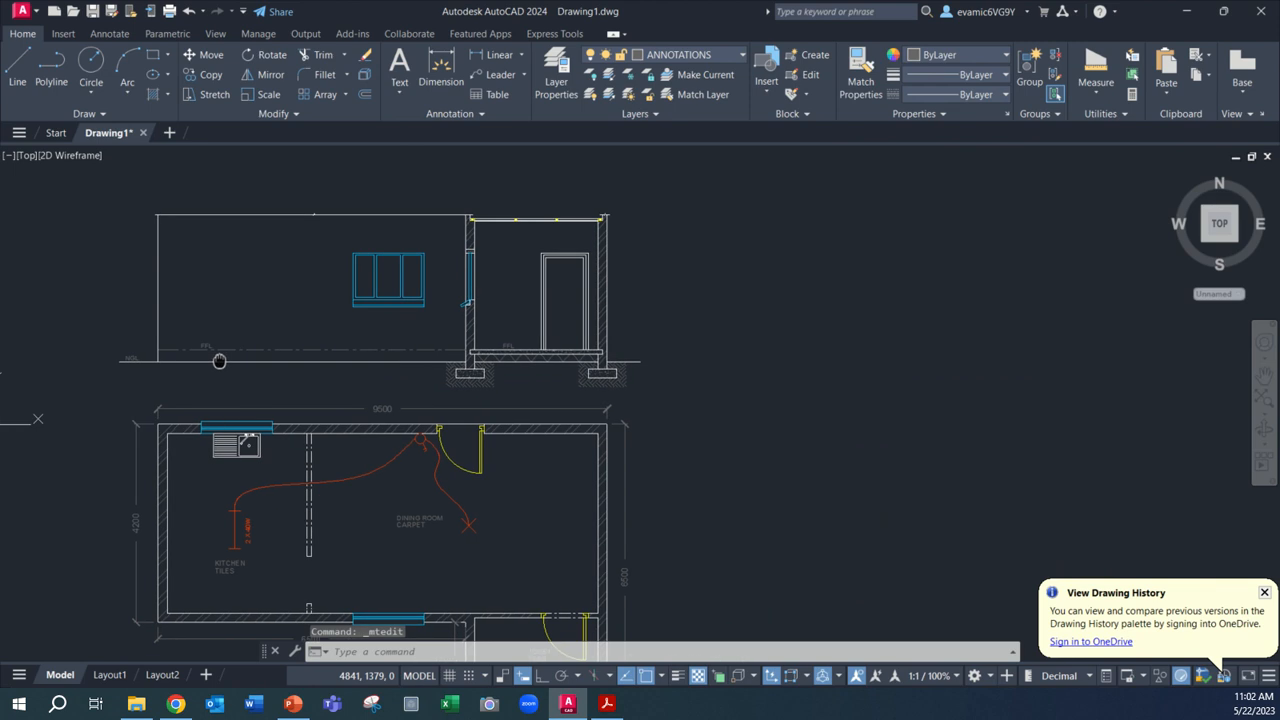
pyautogui.click(138, 358)
pyautogui.hotkey('ctrl', 'c')
pyautogui.hotkey('ctrl', 'v')
pyautogui.scroll(8, 749, 443)
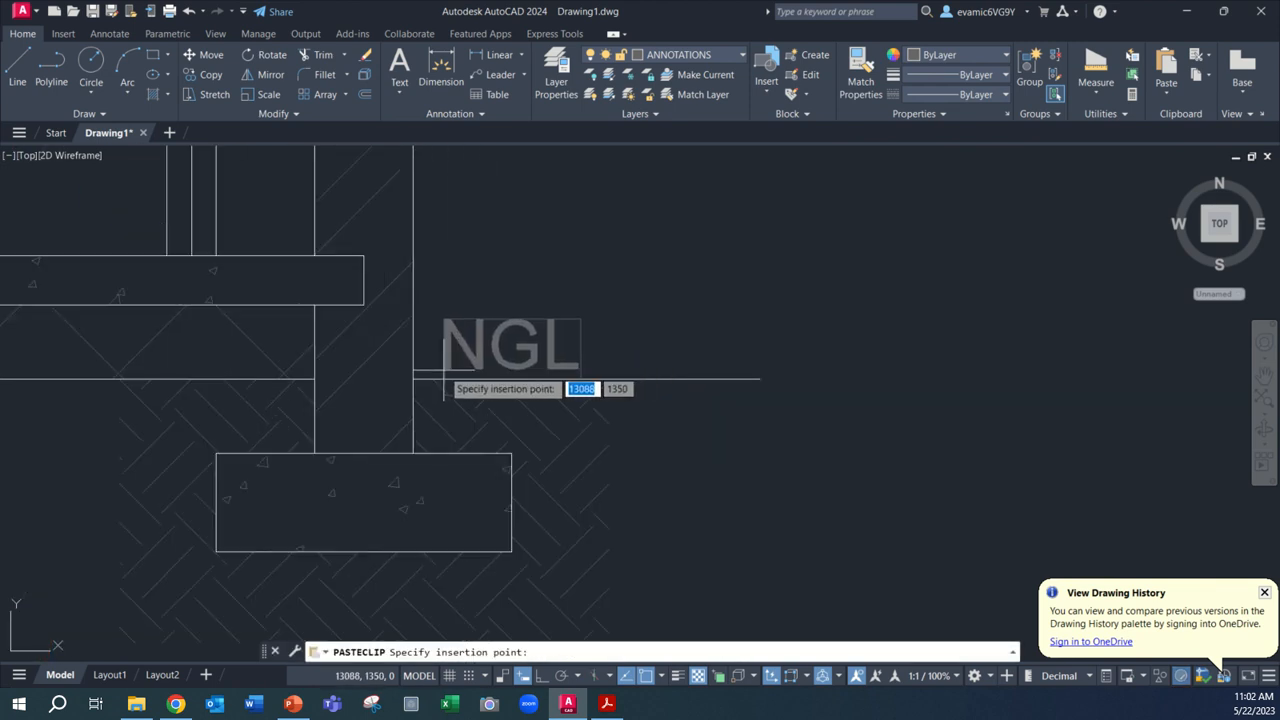
pyautogui.click(444, 388)
pyautogui.scroll(-6, 444, 388)
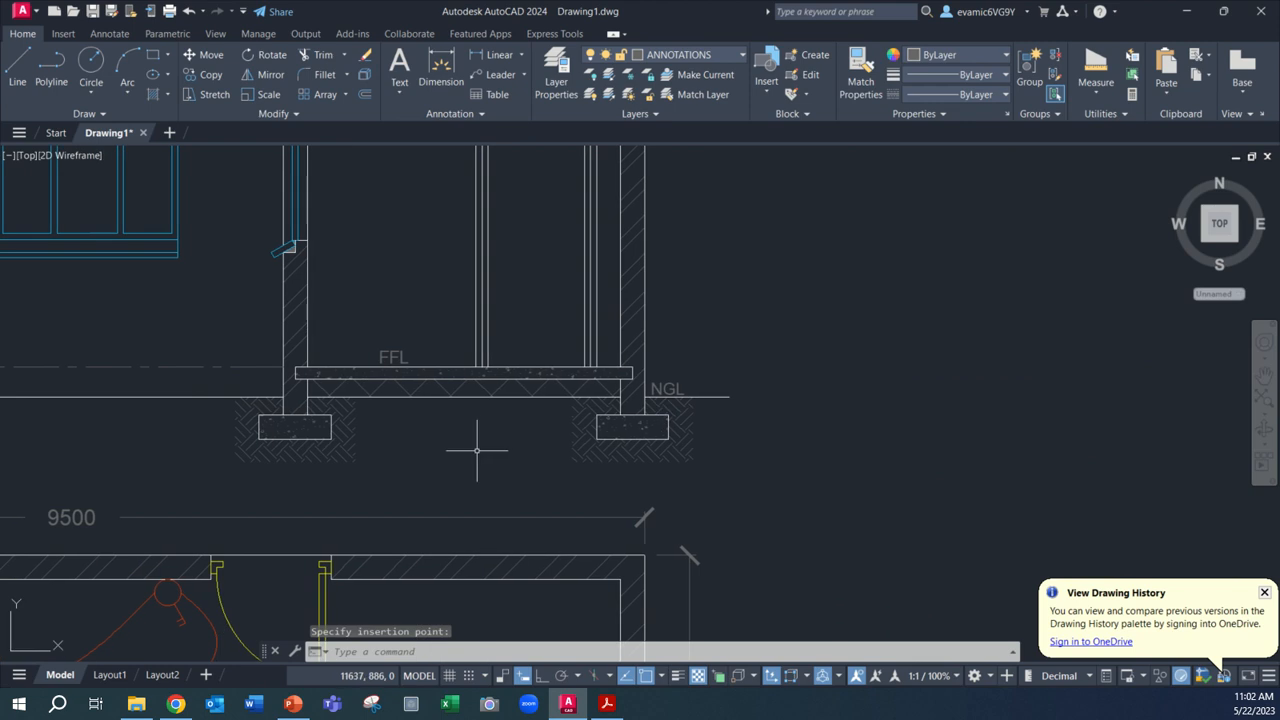
pyautogui.scroll(-3, 528, 437)
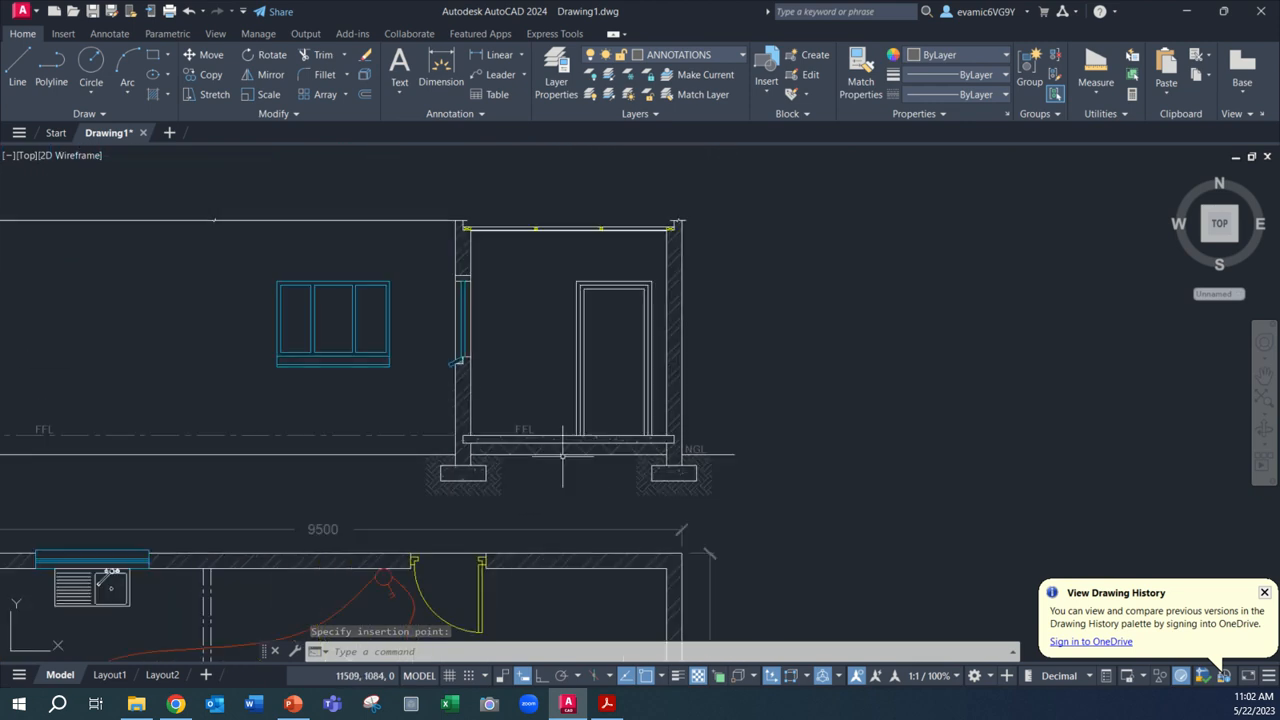
pyautogui.moveTo(553, 421)
pyautogui.mouseDown(button='middle')
pyautogui.moveTo(534, 440)
pyautogui.moveTo(532, 397)
pyautogui.moveTo(583, 363)
pyautogui.moveTo(622, 368)
pyautogui.mouseUp(button='middle')
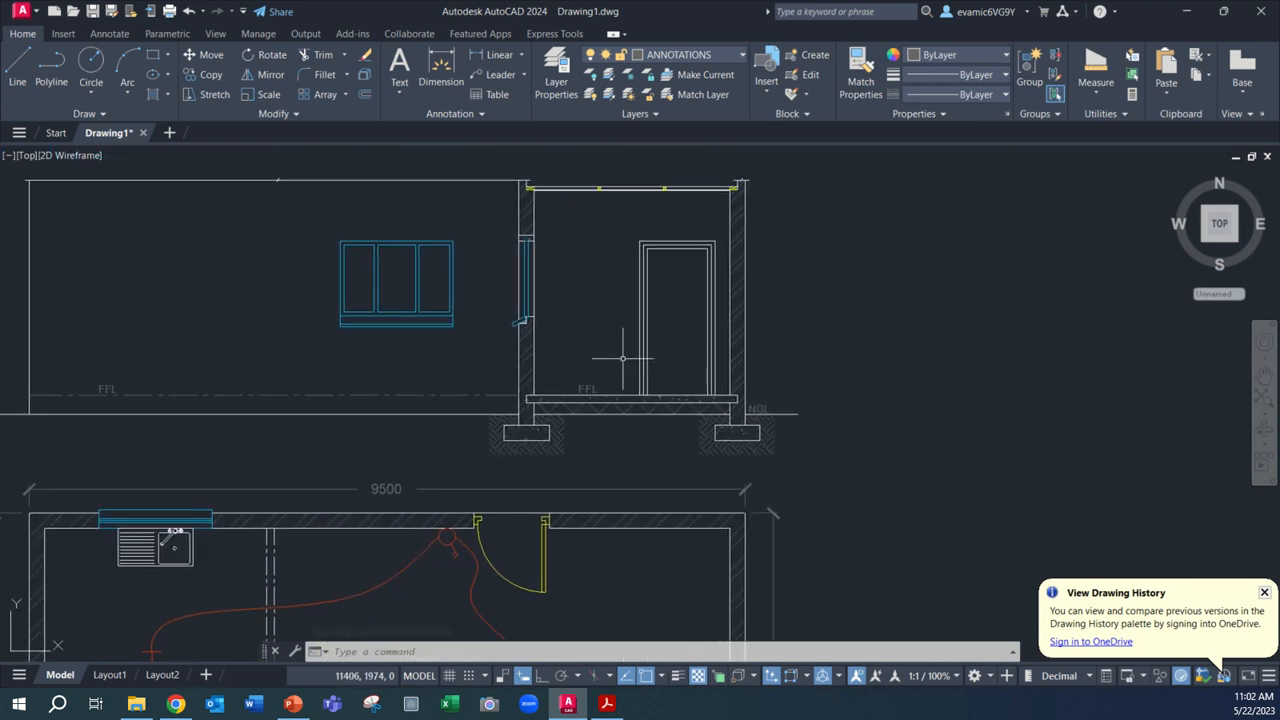
# Create a new layer named DPC and set its colour to index 230.
pyautogui.click(711, 55)
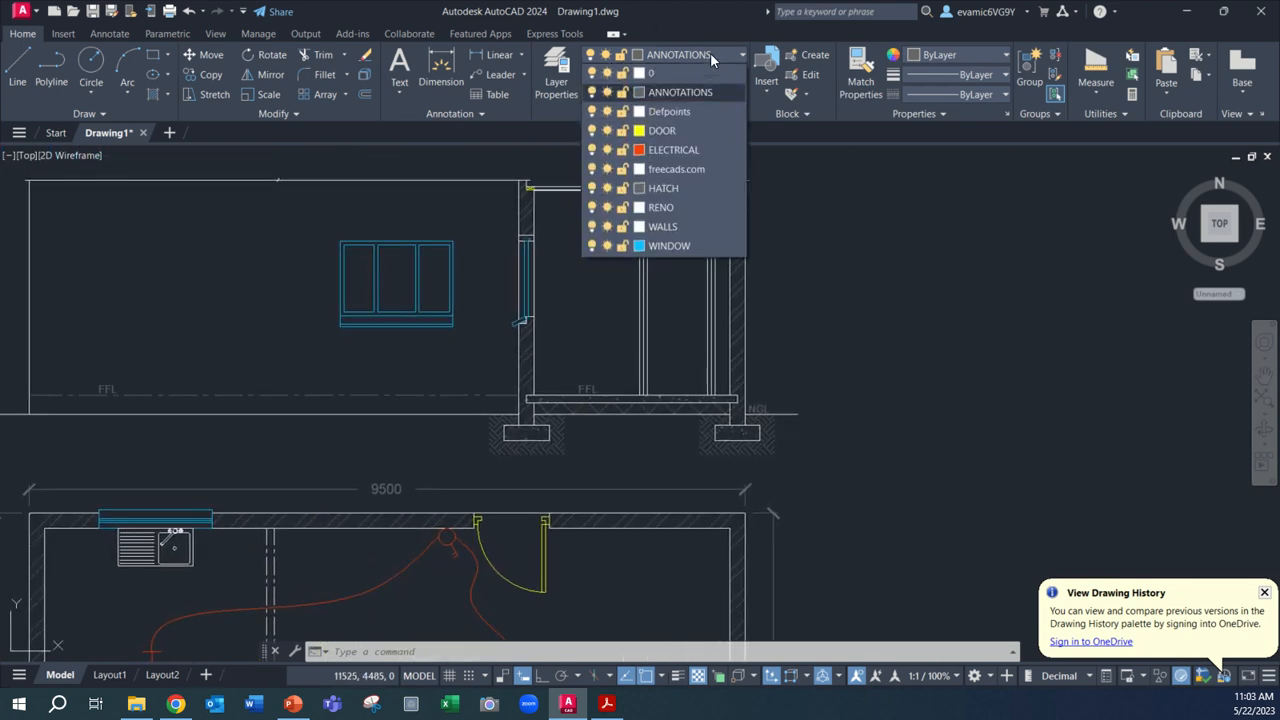
pyautogui.click(835, 237)
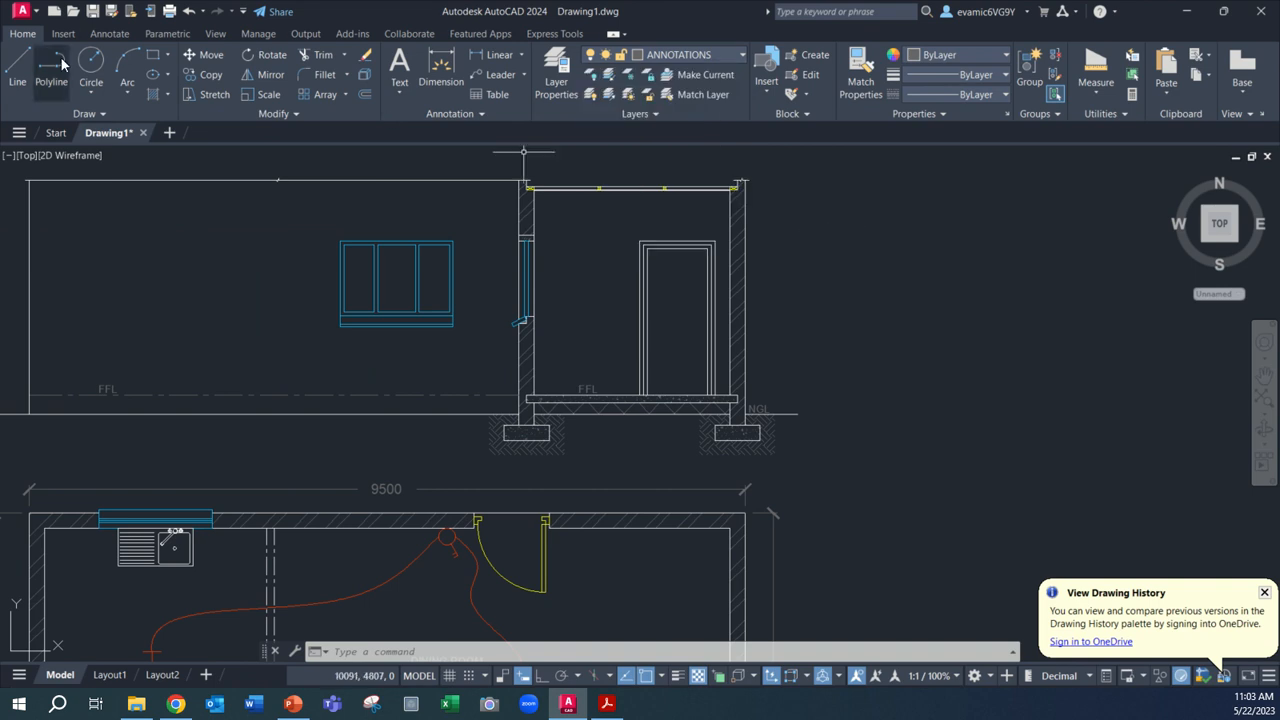
pyautogui.click(556, 75)
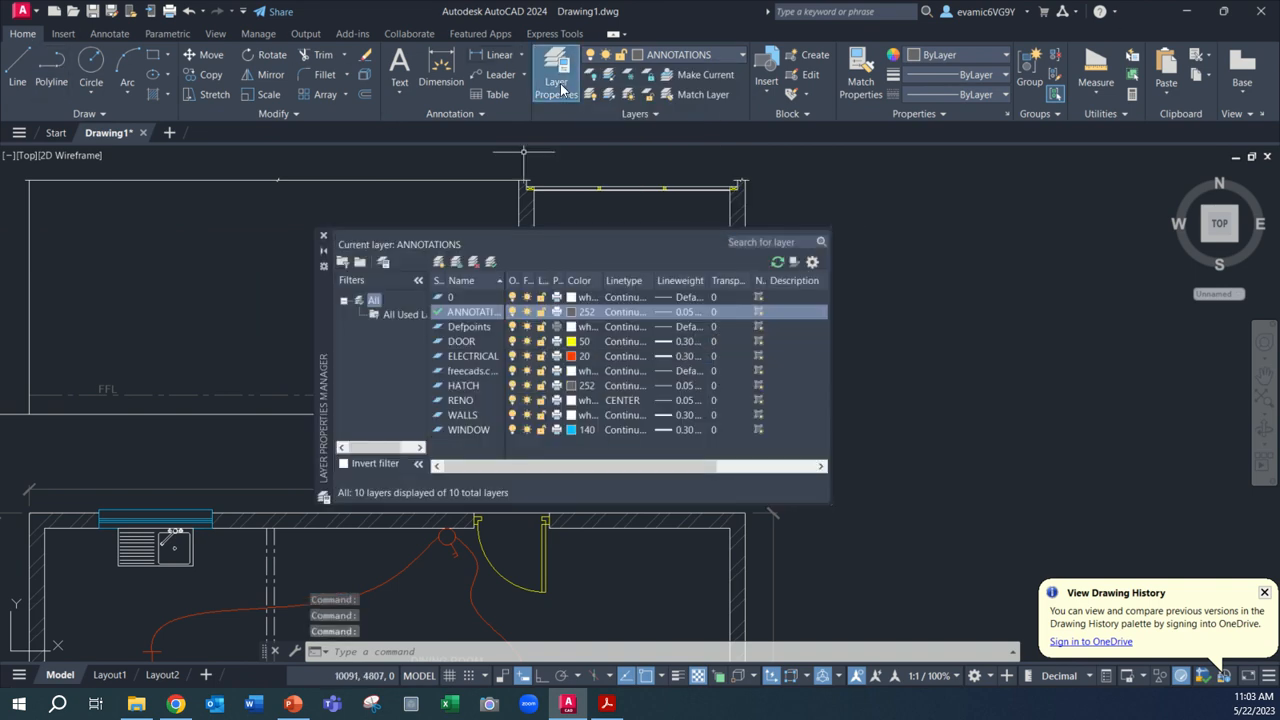
pyautogui.rightClick(458, 445)
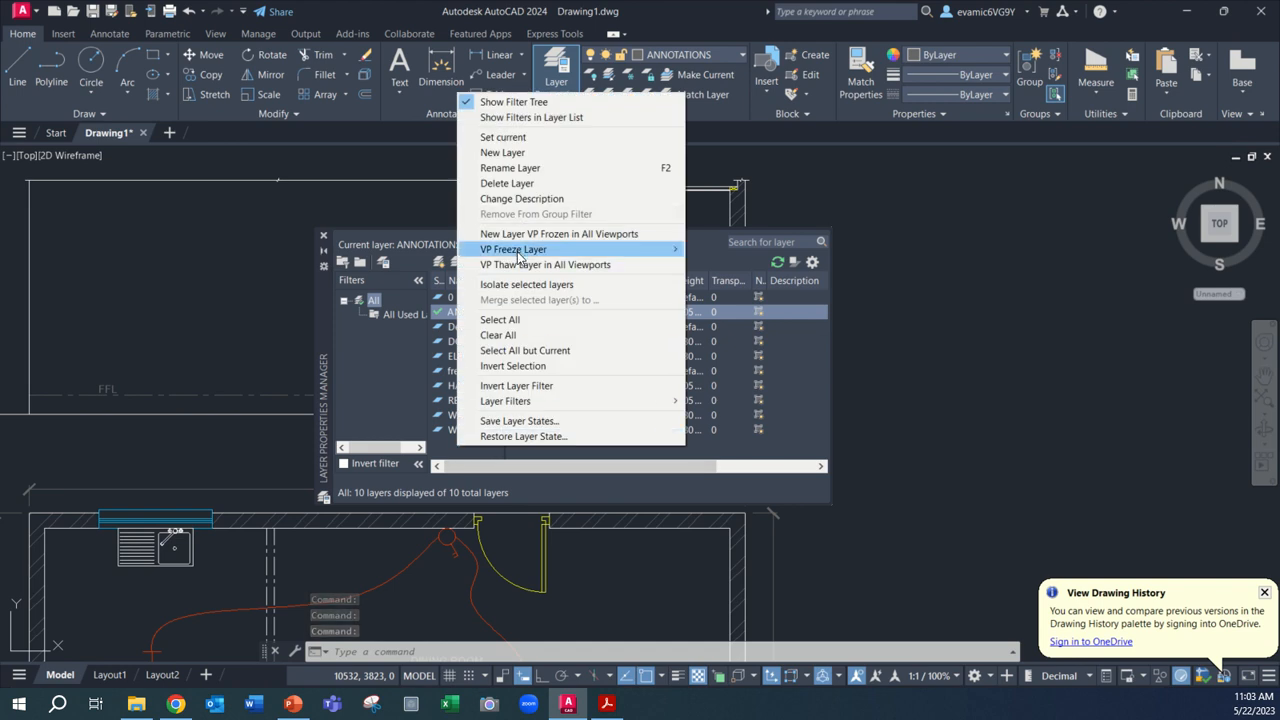
pyautogui.click(510, 152)
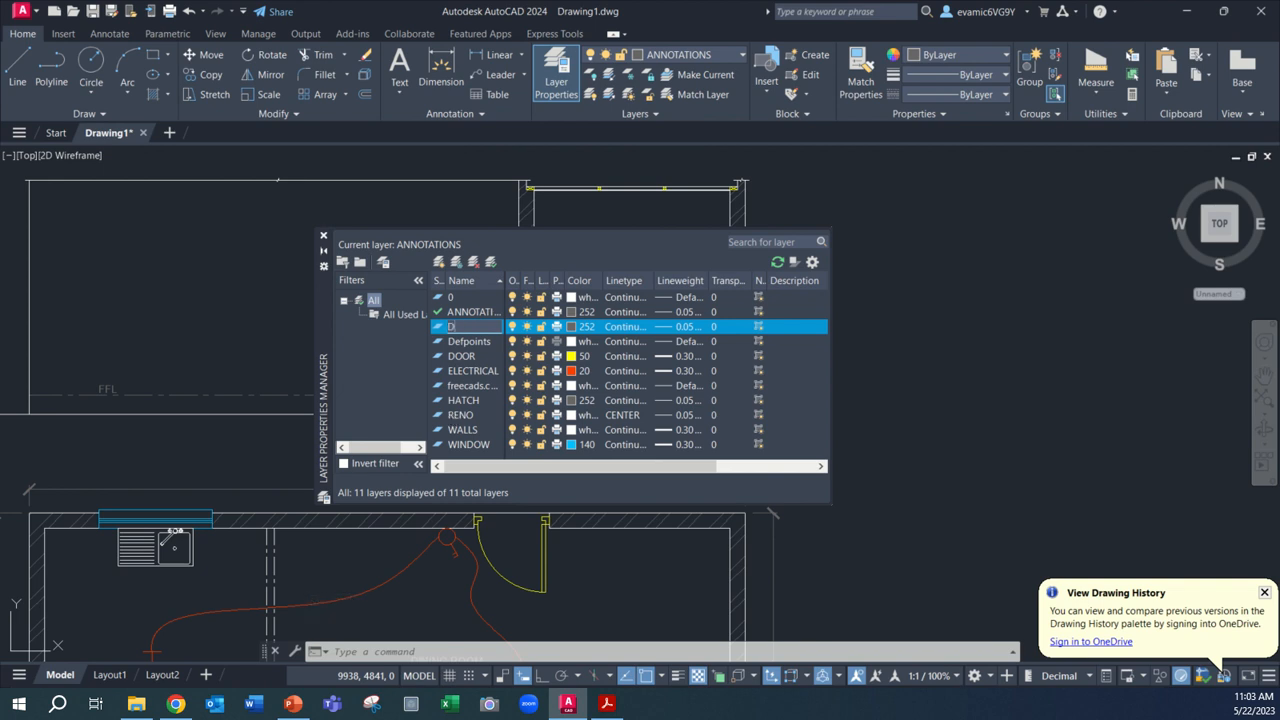
pyautogui.click(572, 327)
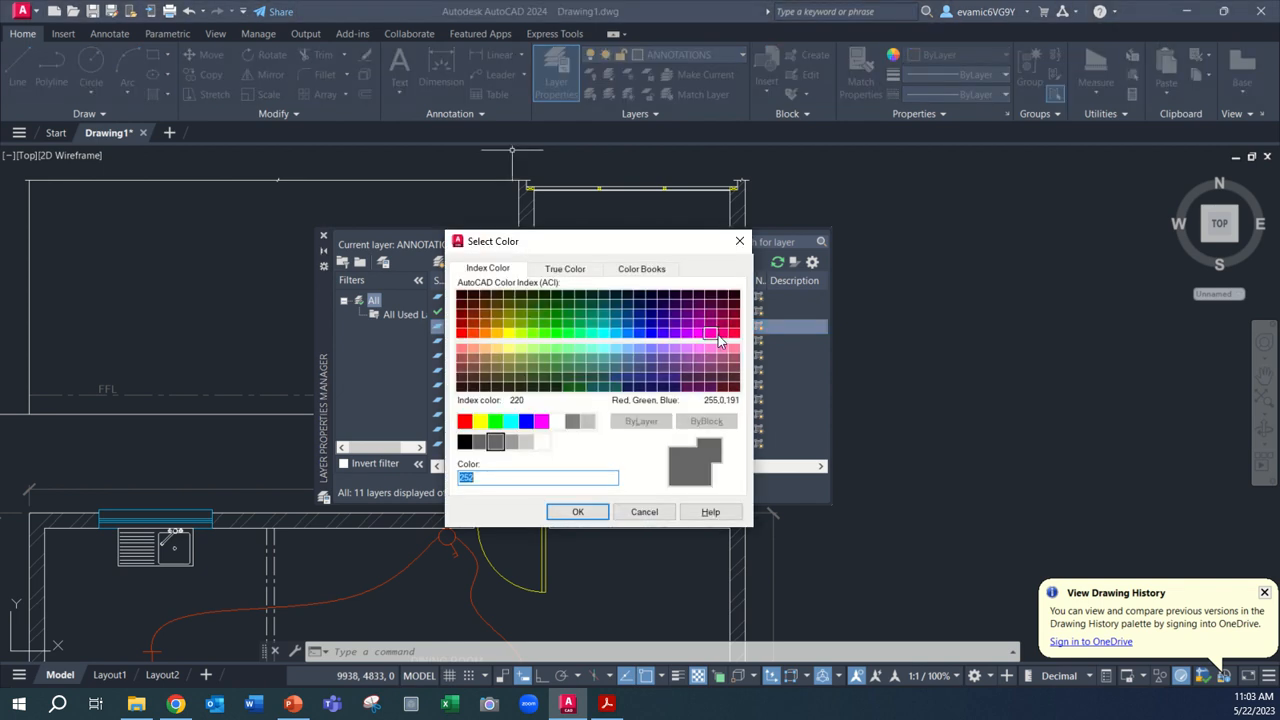
pyautogui.click(721, 333)
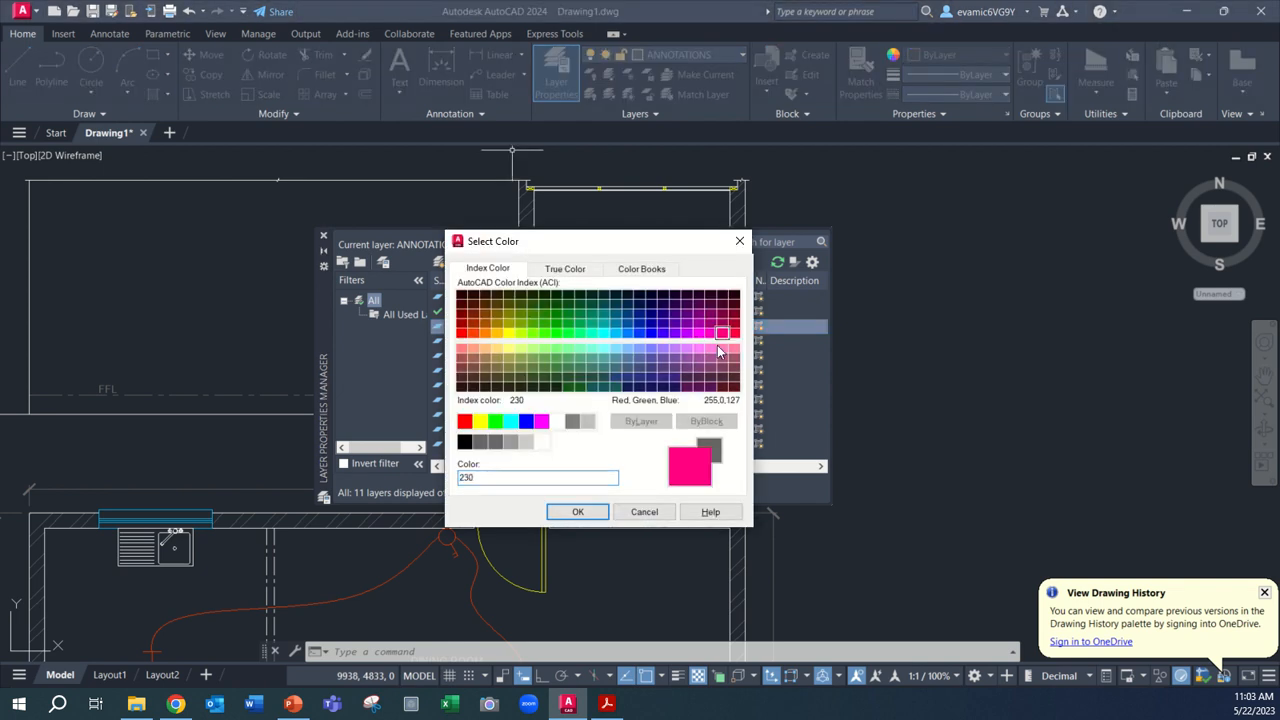
pyautogui.click(576, 512)
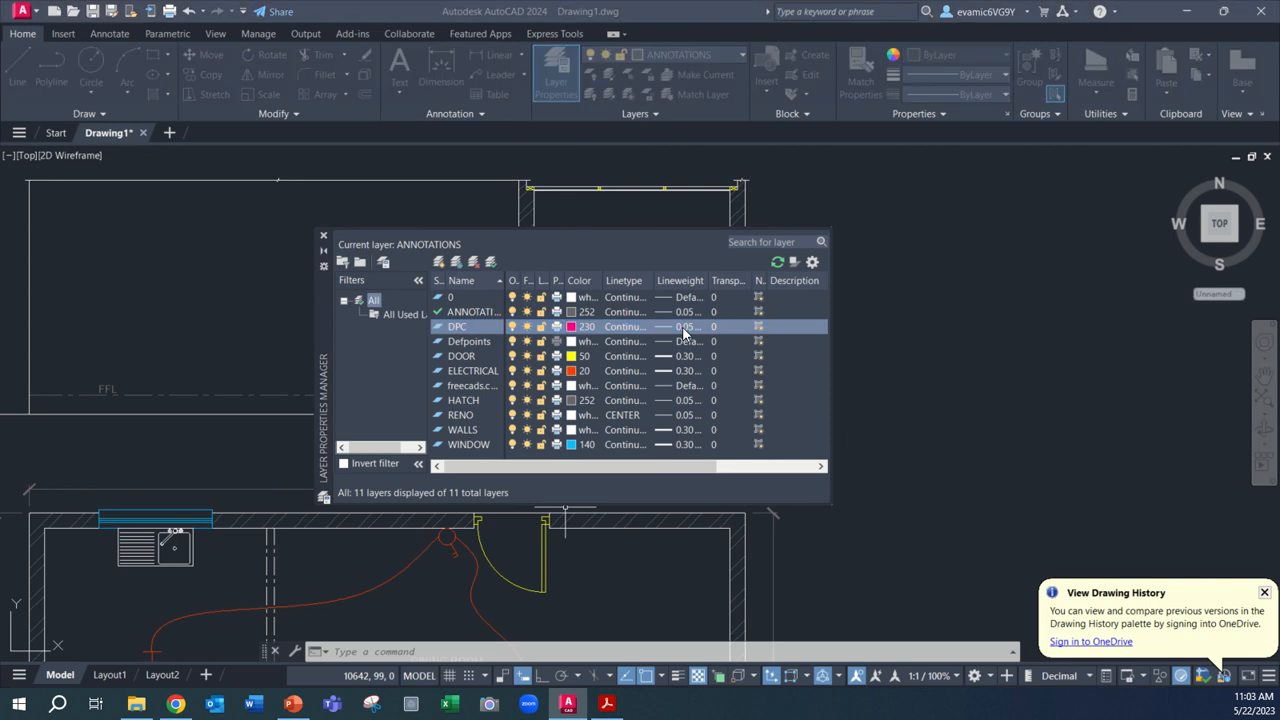
# Set the DPC layer's lineweight to 0.30 mm and close the layer manager.
pyautogui.click(686, 328)
pyautogui.click(578, 419)
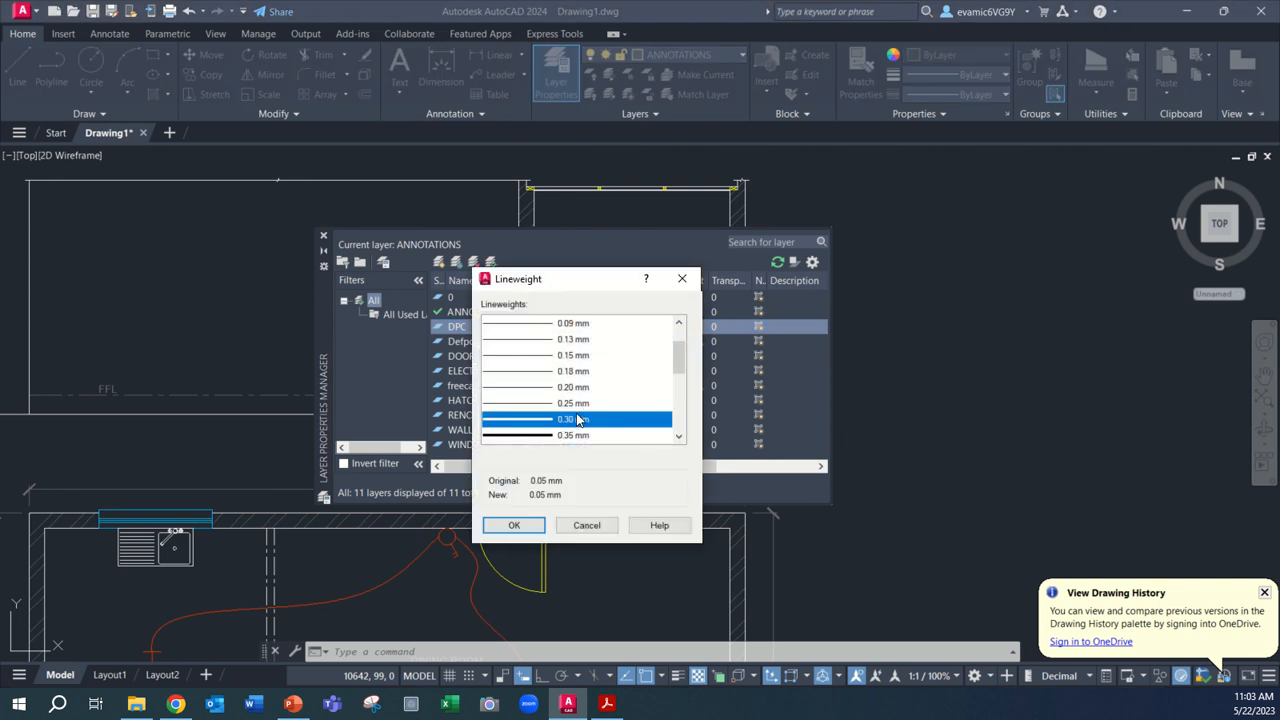
pyautogui.click(508, 527)
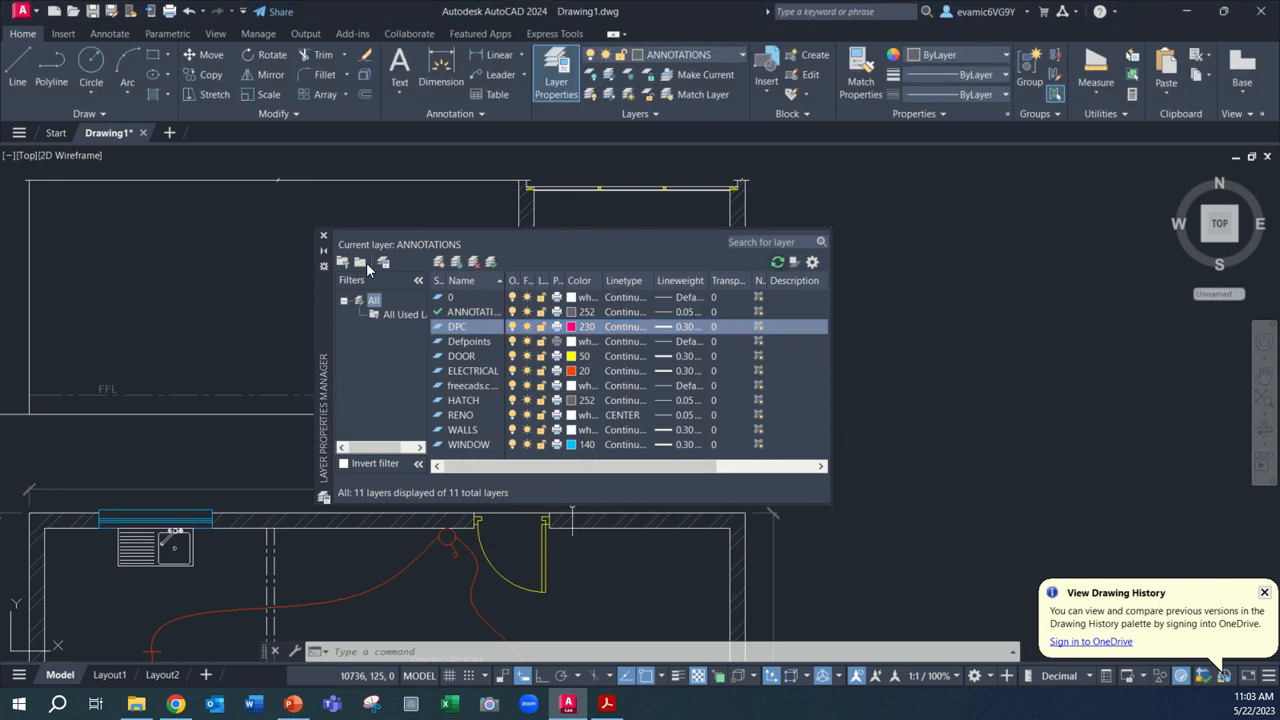
pyautogui.click(323, 240)
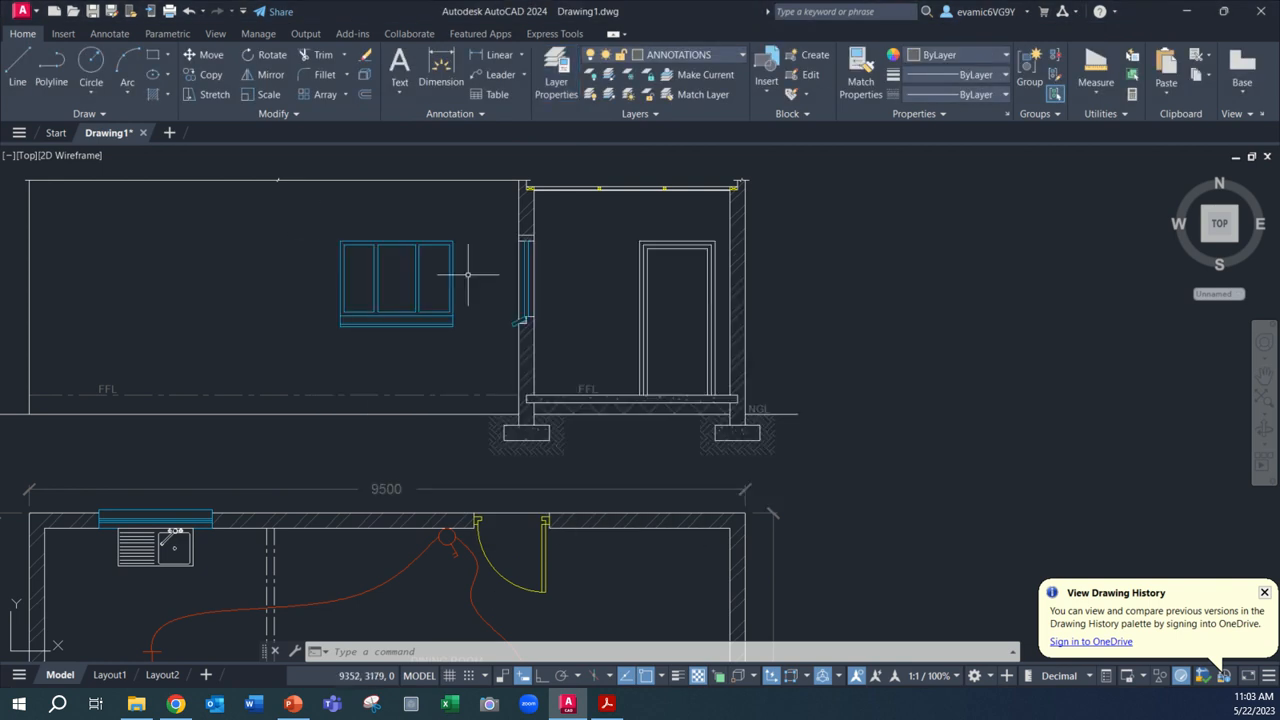
# Draw a 200 mm horizontal line across the section's outer wall beside the NGL label, level with the top of the floor slab.
pyautogui.click(17, 68)
pyautogui.scroll(5, 713, 403)
pyautogui.scroll(4, 717, 357)
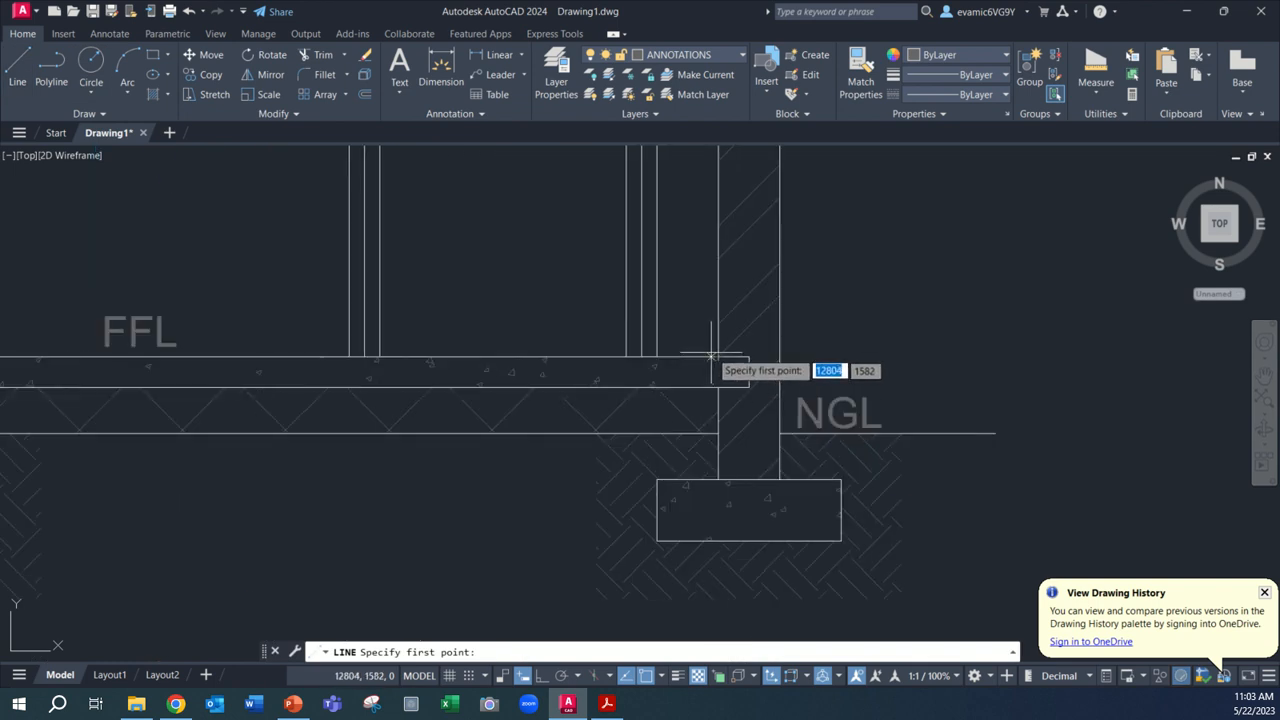
pyautogui.click(717, 357)
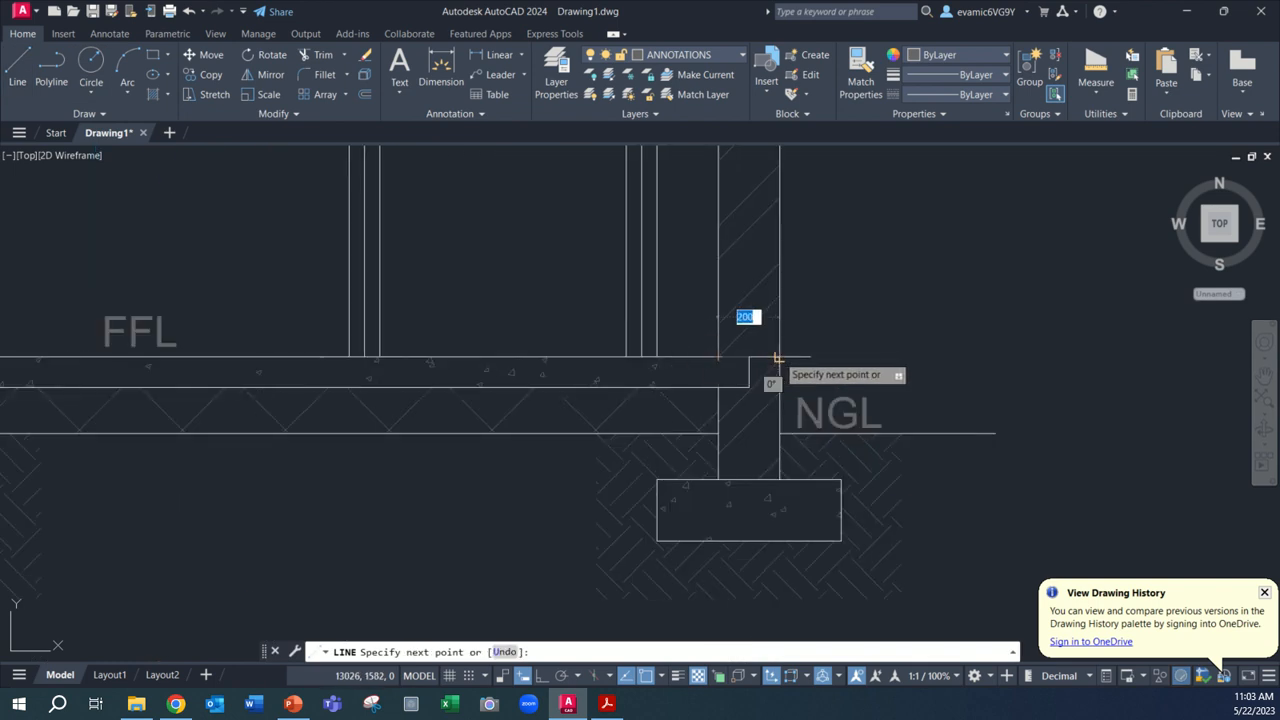
pyautogui.press('Escape')
# Move the new line across the outer wall to the DPC layer.
pyautogui.scroll(-3, 779, 357)
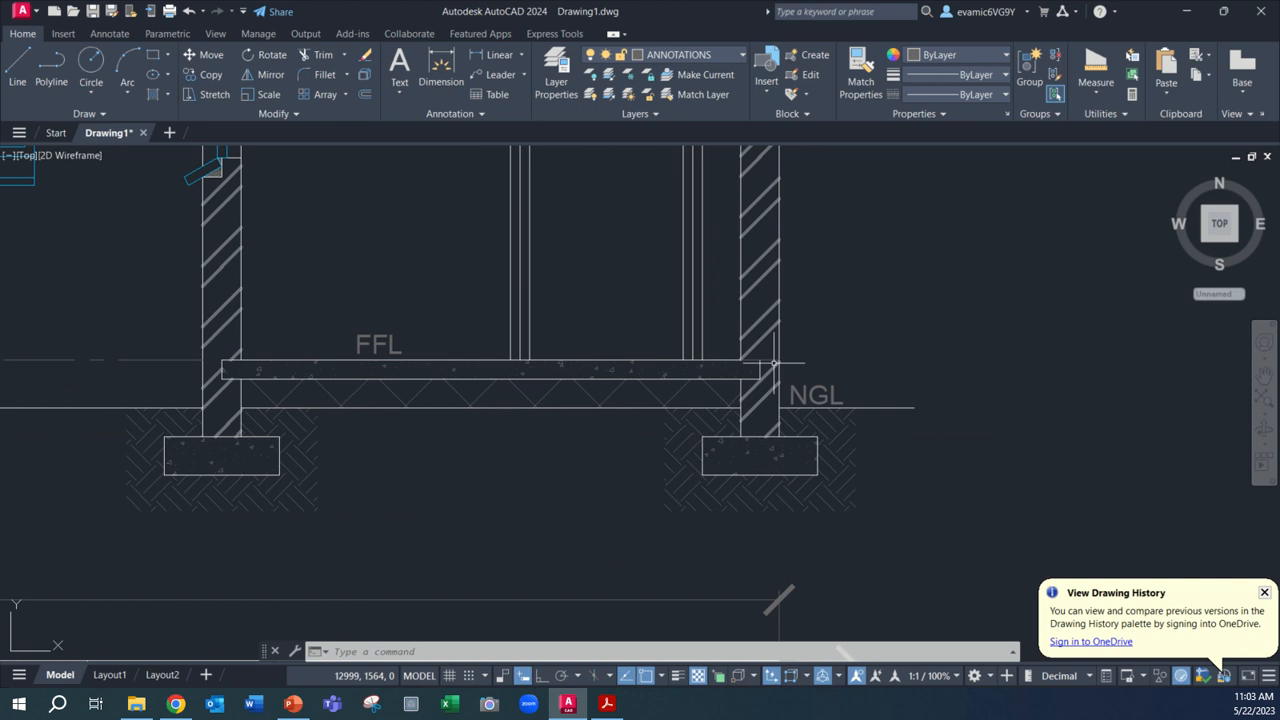
pyautogui.click(686, 55)
pyautogui.click(657, 142)
pyautogui.press('Escape')
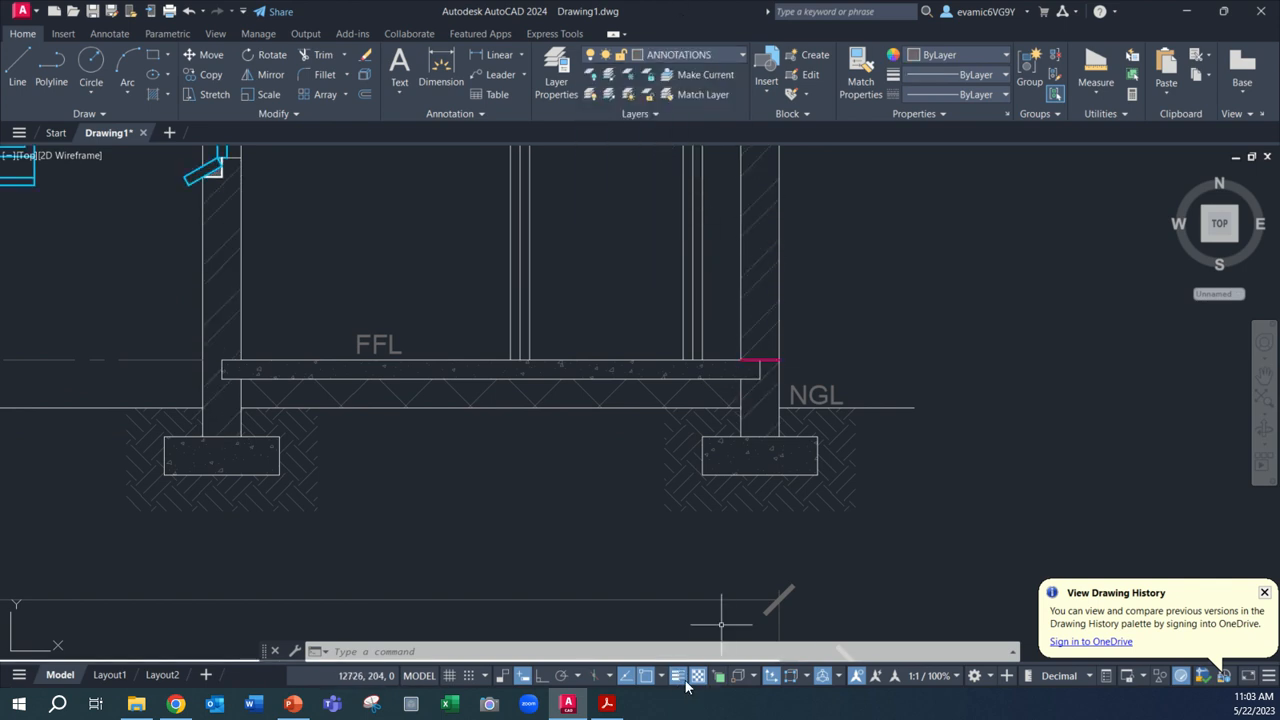
# Examine the plan, elevation and section with lineweights shown, and switch the lineweight display off.
pyautogui.scroll(-4, 631, 512)
pyautogui.moveTo(632, 550); pyautogui.dragTo(732, 302, button='middle')
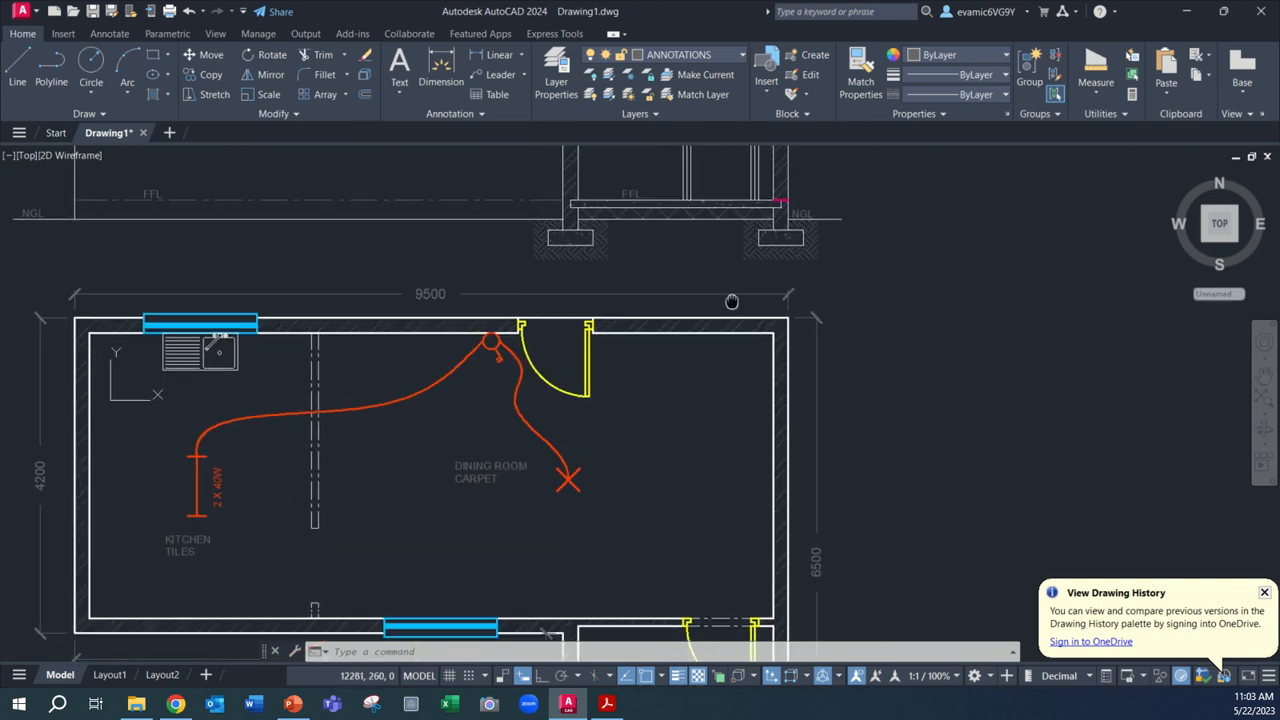
pyautogui.moveTo(660, 420); pyautogui.dragTo(668, 508, button='middle')
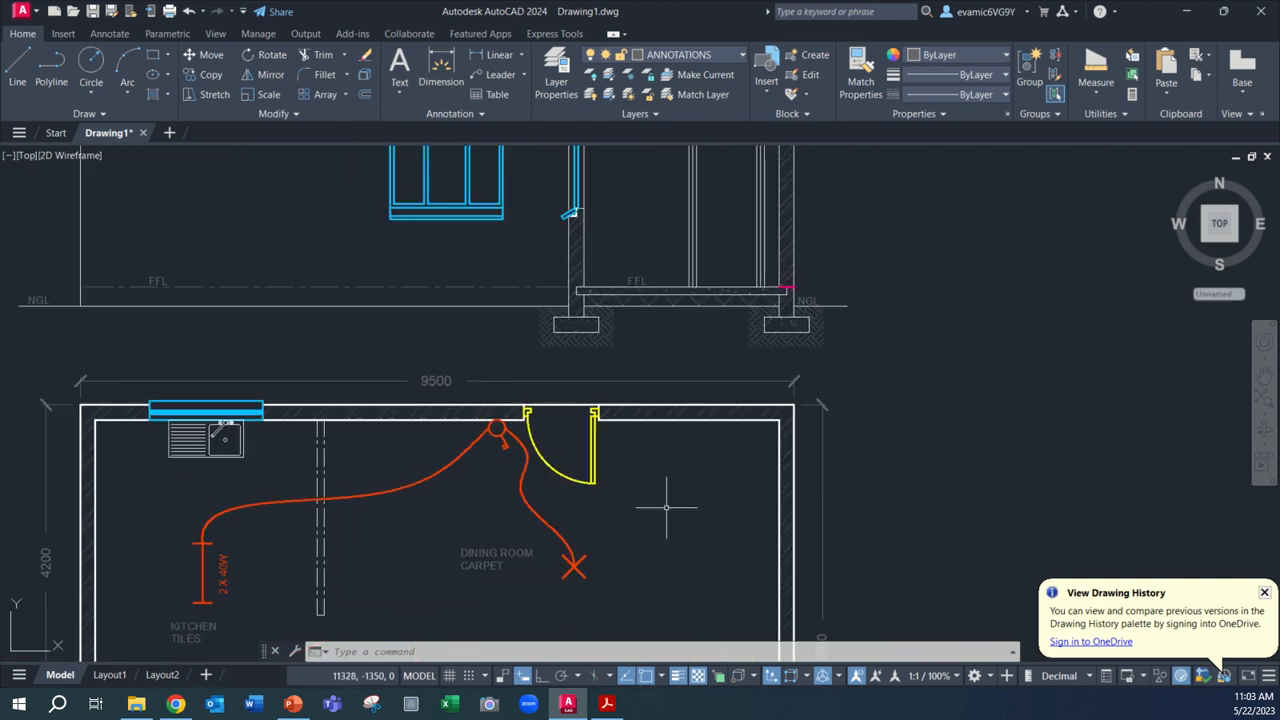
pyautogui.scroll(-2, 669, 504)
pyautogui.moveTo(686, 436); pyautogui.dragTo(686, 507, button='middle')
pyautogui.scroll(2, 700, 450)
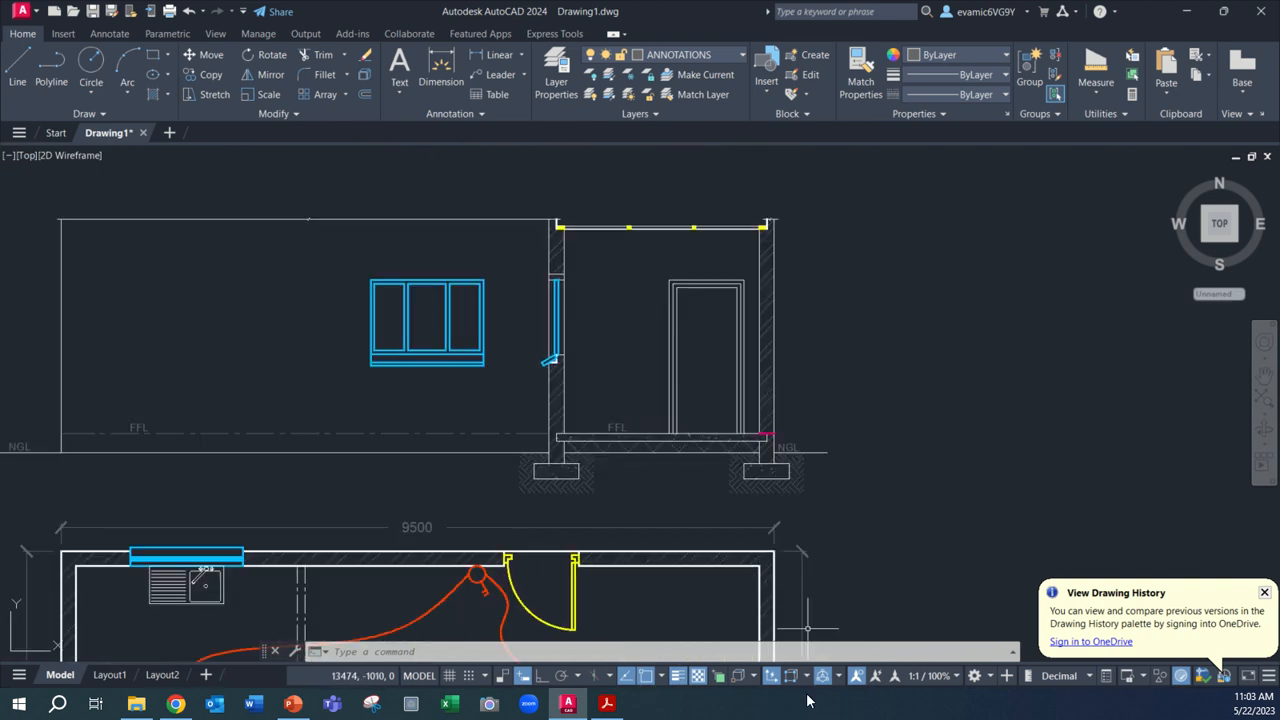
pyautogui.click(677, 676)
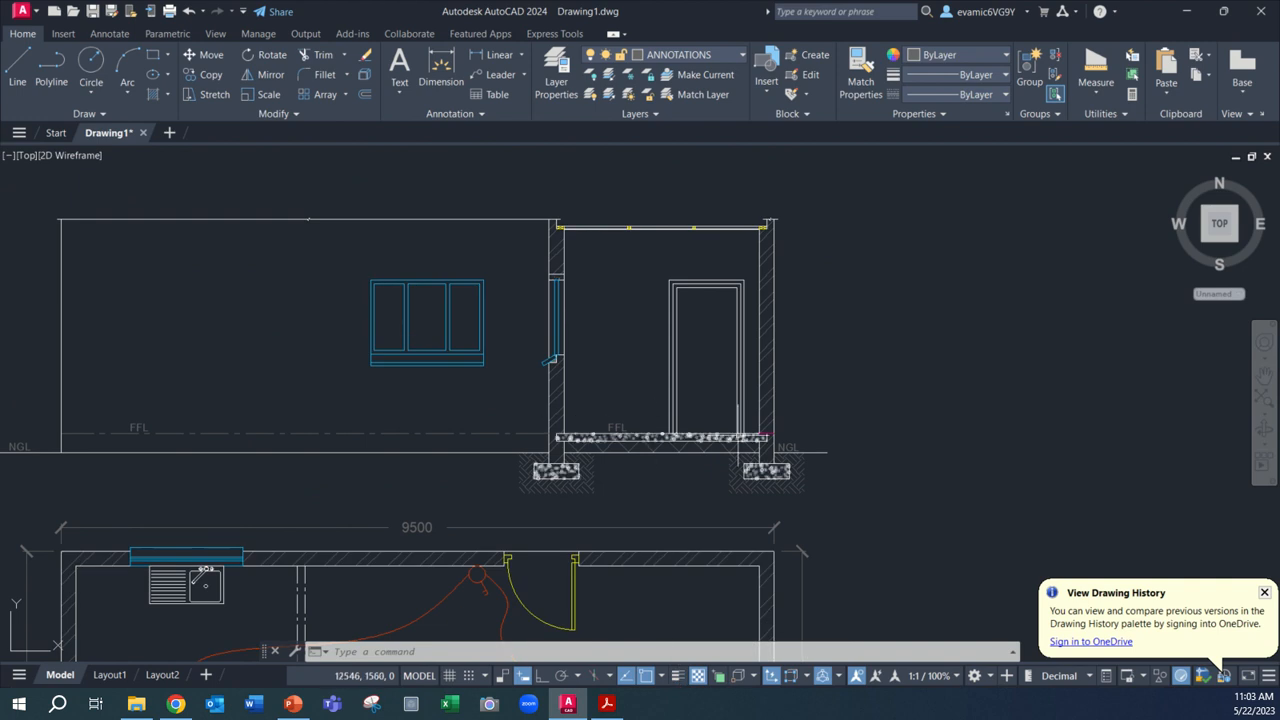
# Make DPC the current layer and draw a horizontal line across the section's window wall at the top of the floor slab.
pyautogui.scroll(2, 737, 433)
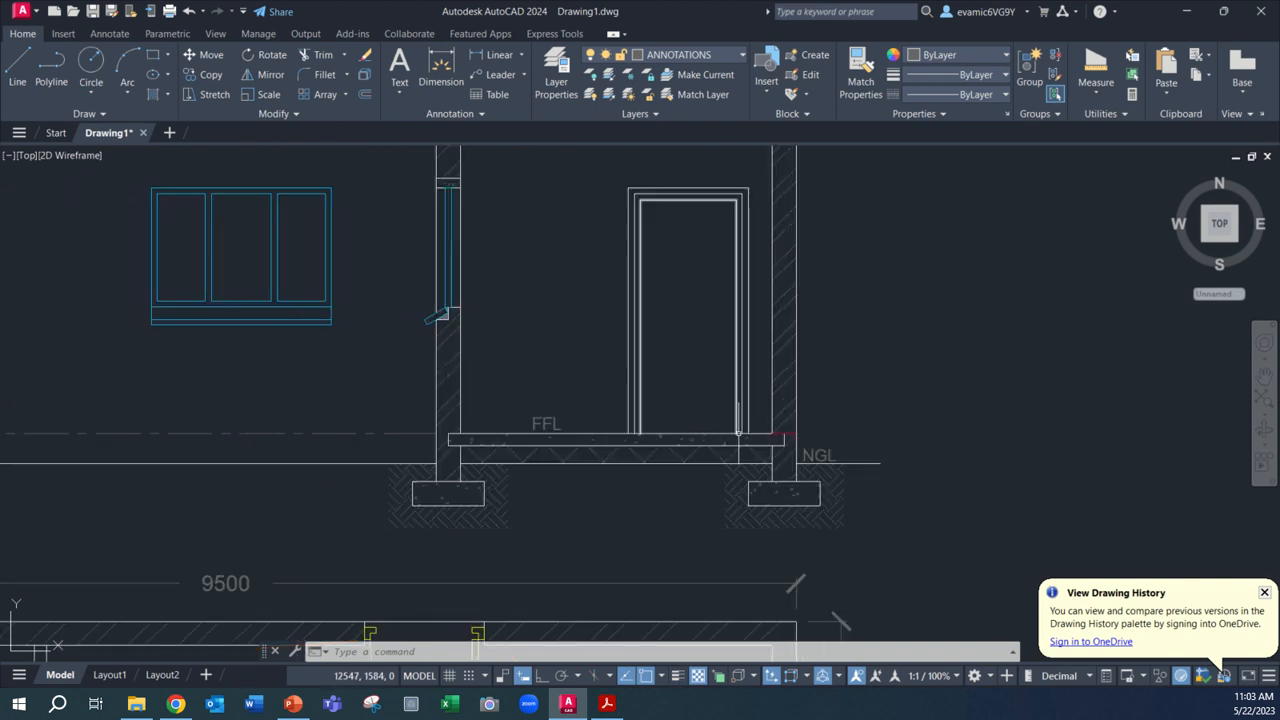
pyautogui.click(712, 59)
pyautogui.click(660, 147)
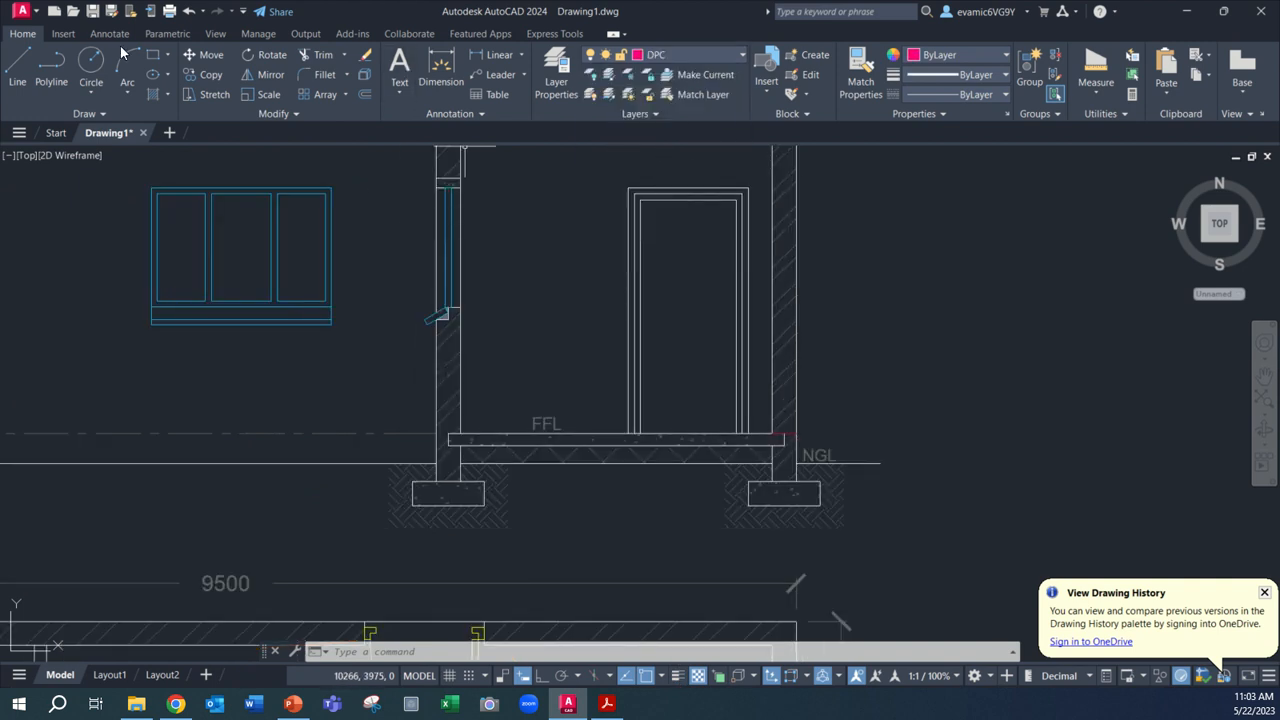
pyautogui.click(18, 62)
pyautogui.scroll(2, 410, 510)
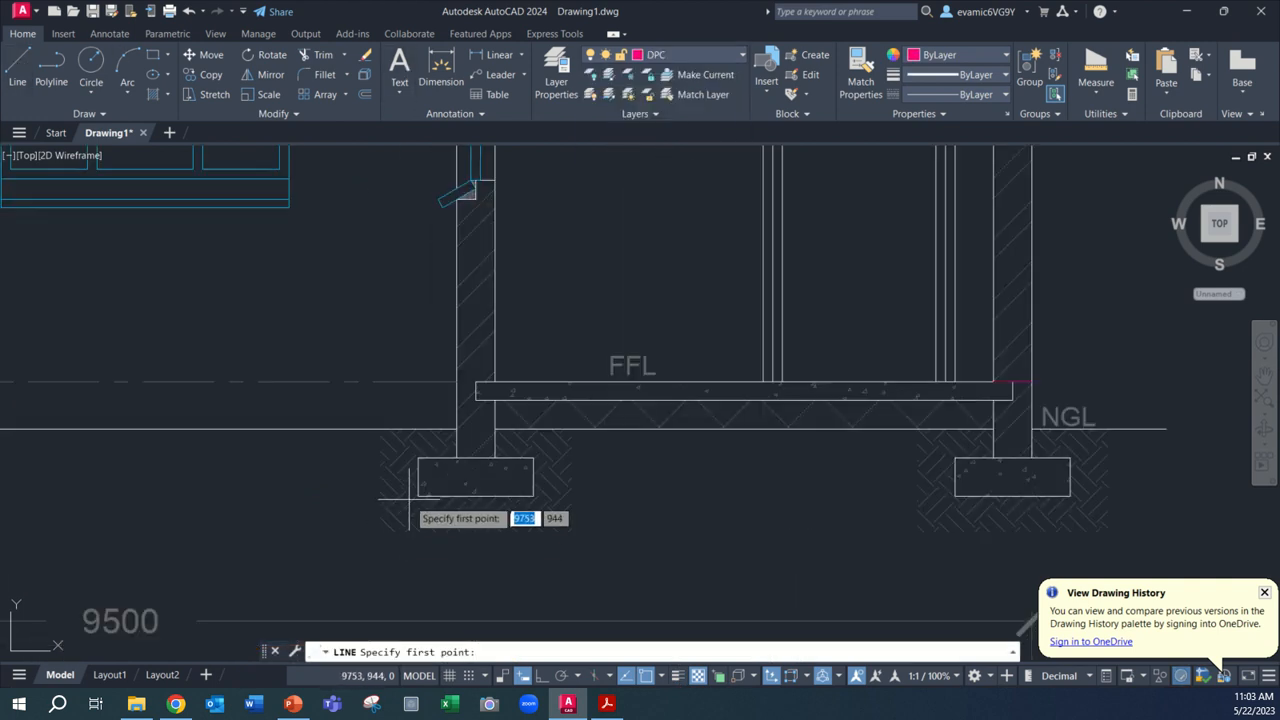
pyautogui.click(494, 382)
pyautogui.click(458, 381)
pyautogui.press('Return')
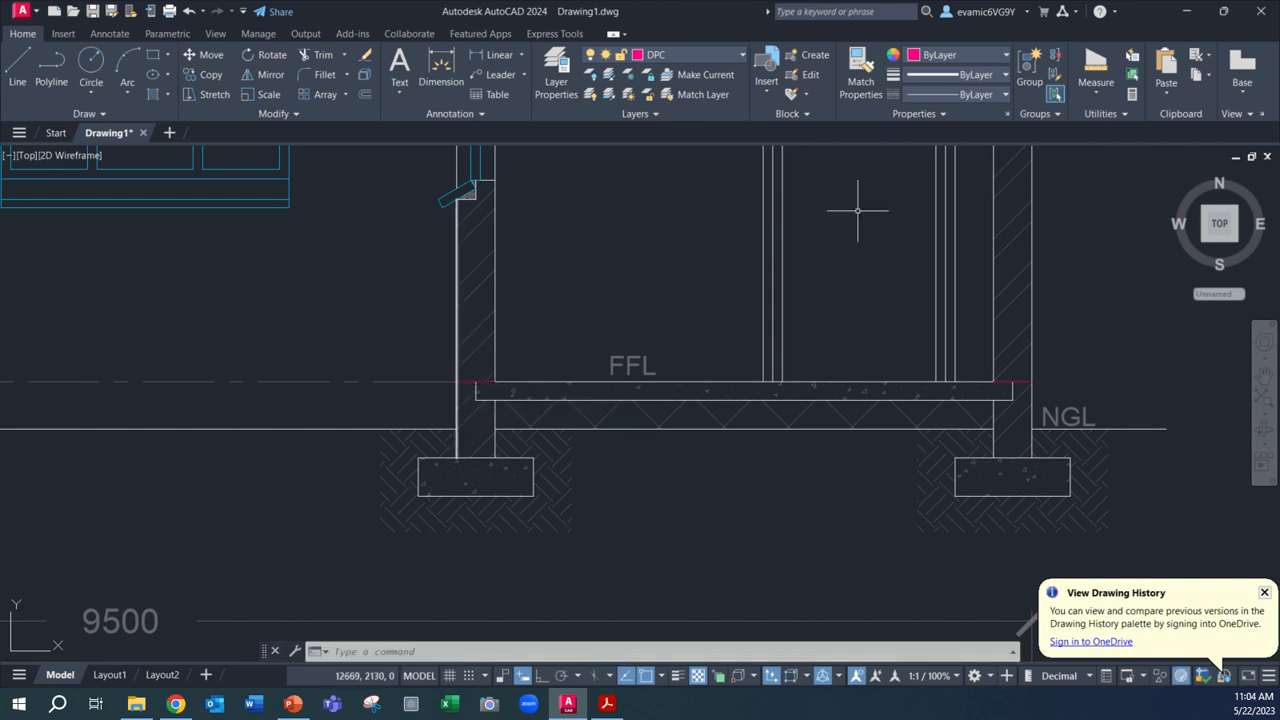
# Draw a stepped DPC line under the window in the section, 100 mm across from the wall's inner face and 100 mm down behind the sill.
pyautogui.click(18, 62)
pyautogui.scroll(4, 466, 305)
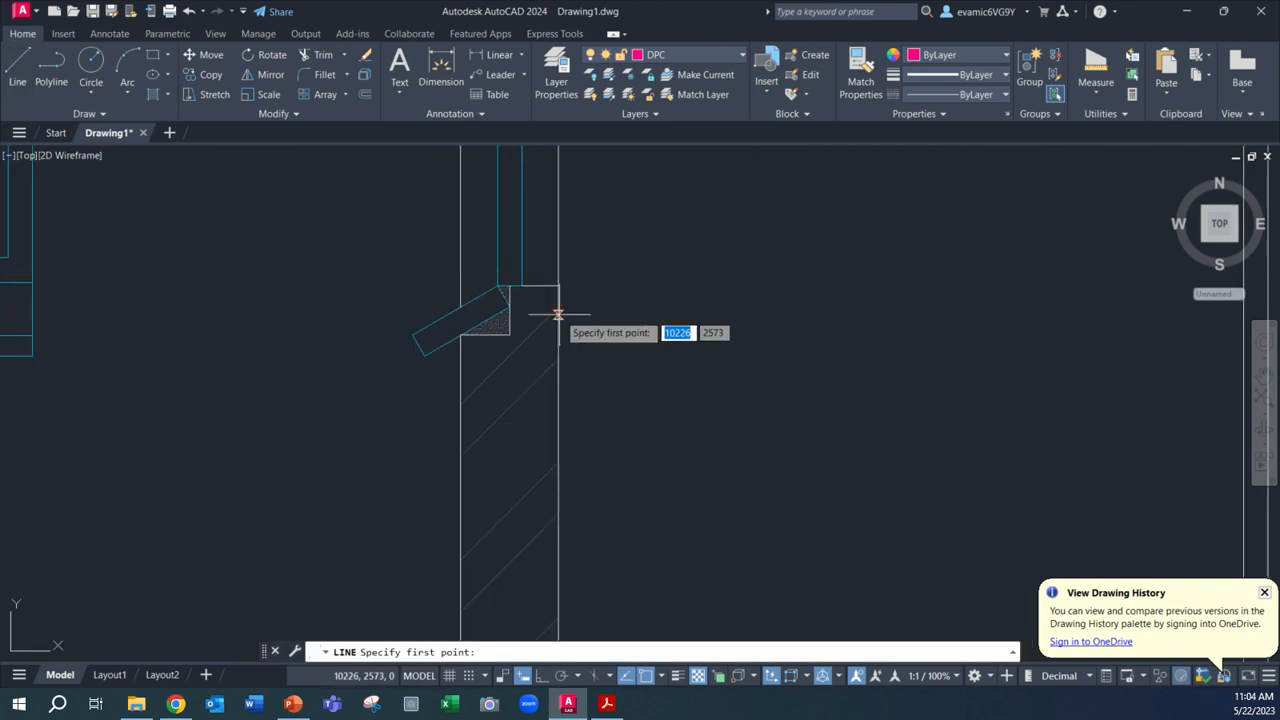
pyautogui.click(558, 287)
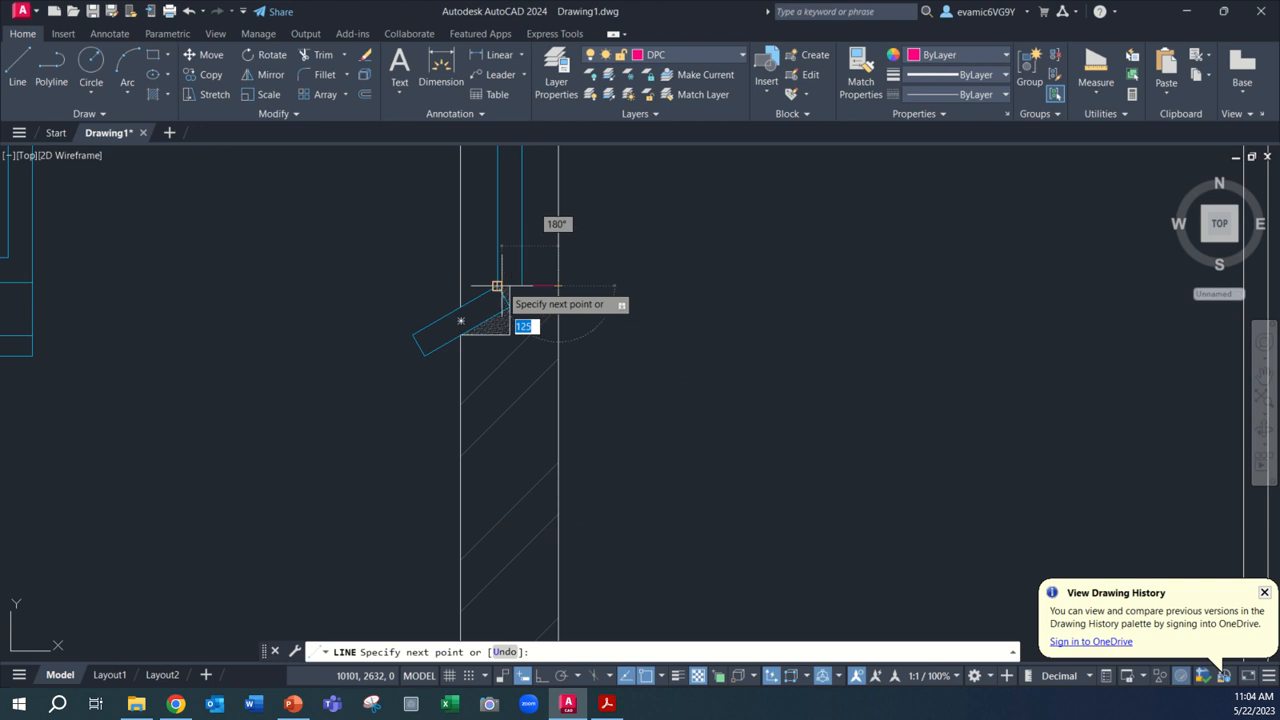
pyautogui.click(510, 286)
pyautogui.click(510, 335)
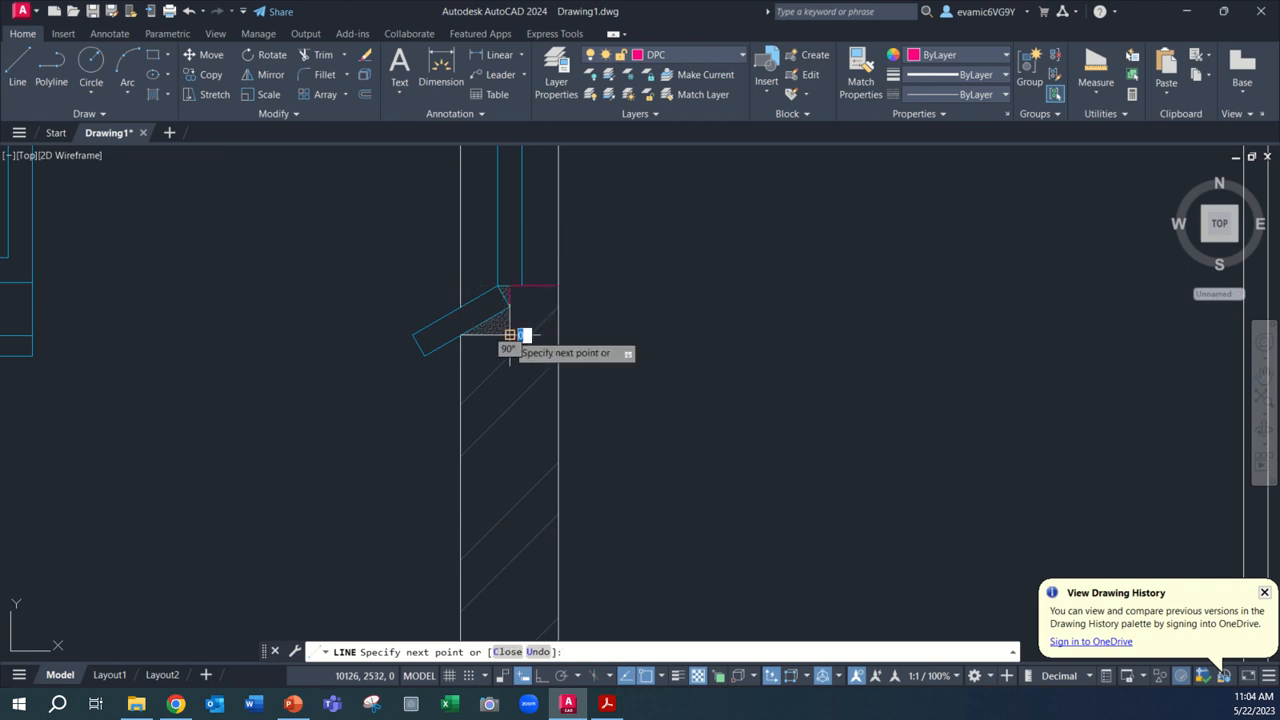
pyautogui.press('Escape')
pyautogui.scroll(-4, 507, 312)
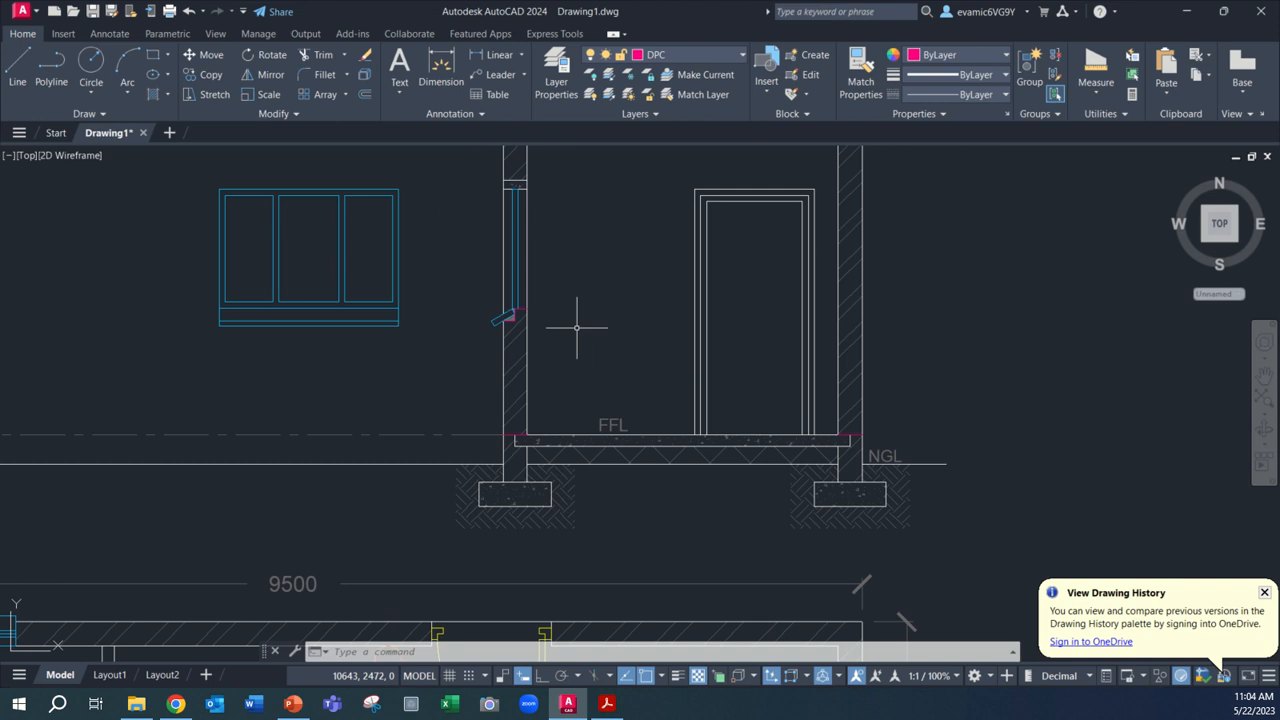
# Copy the section's FFL label to the outer side of the window wall, at the finished floor line.
pyautogui.moveTo(597, 298); pyautogui.dragTo(567, 320, button='middle')
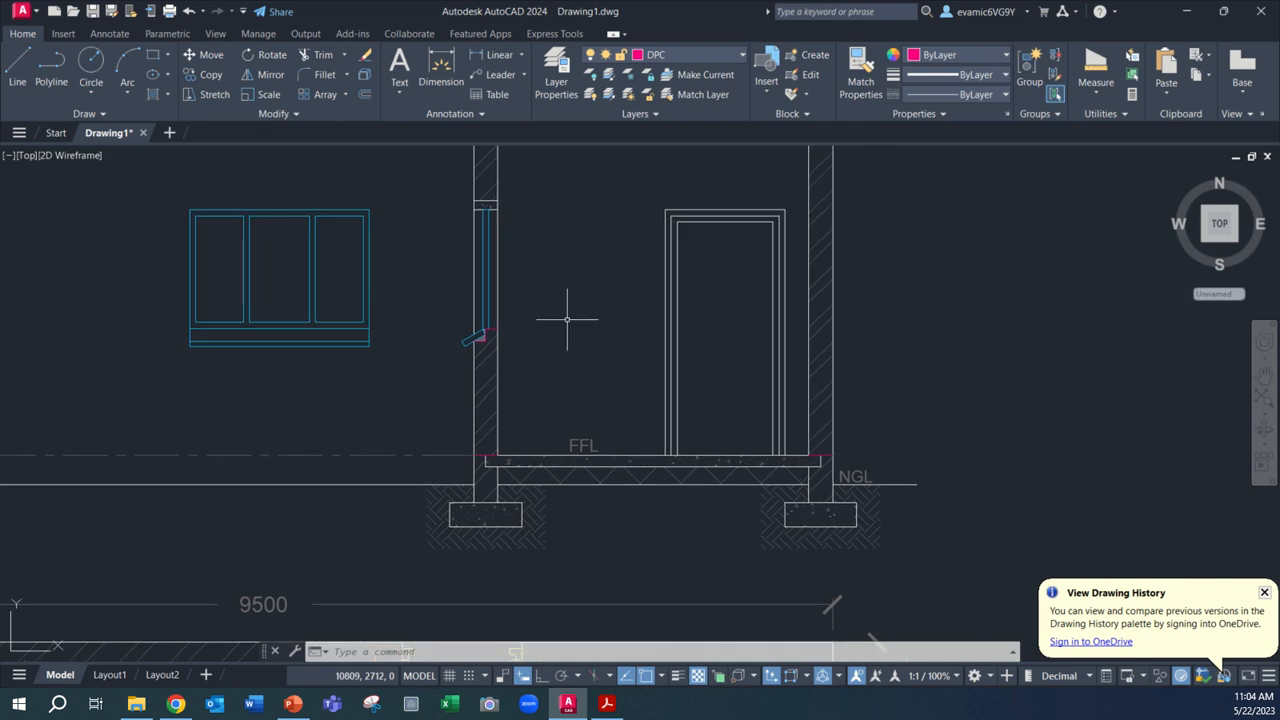
pyautogui.click(573, 447)
pyautogui.hotkey('ctrl', 'c')
pyautogui.hotkey('ctrl', 'v')
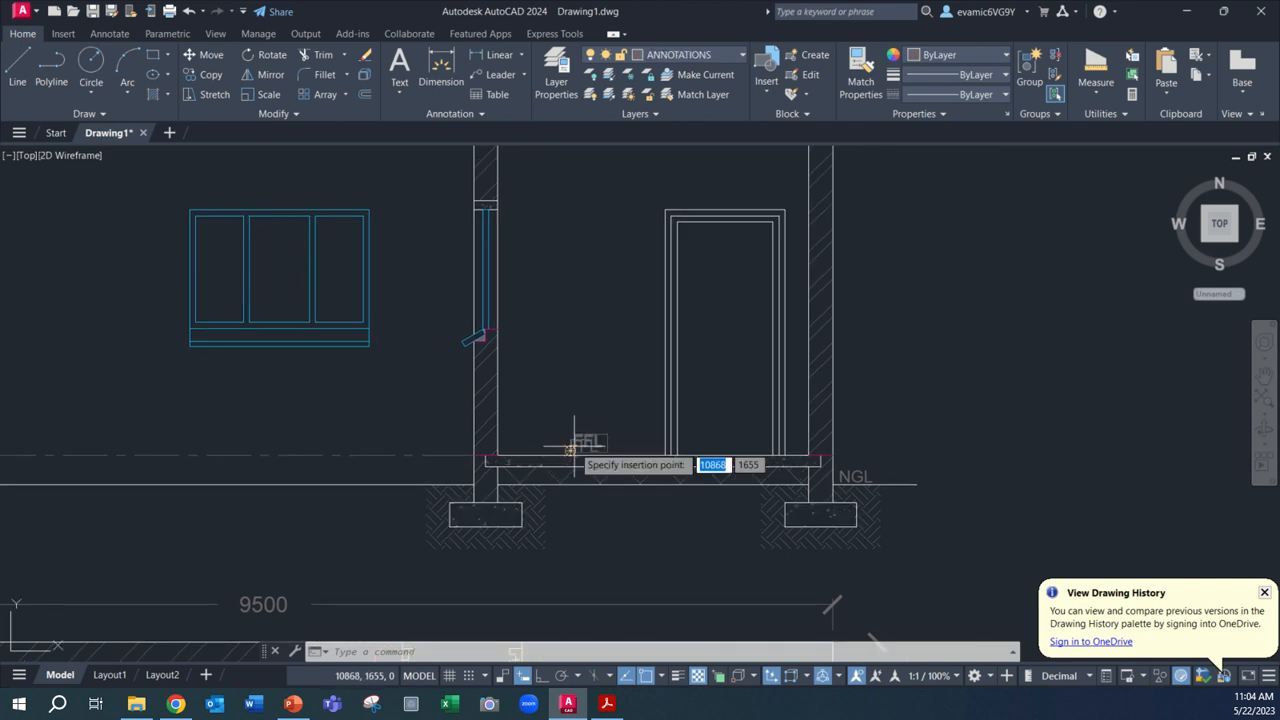
pyautogui.scroll(6, 550, 450)
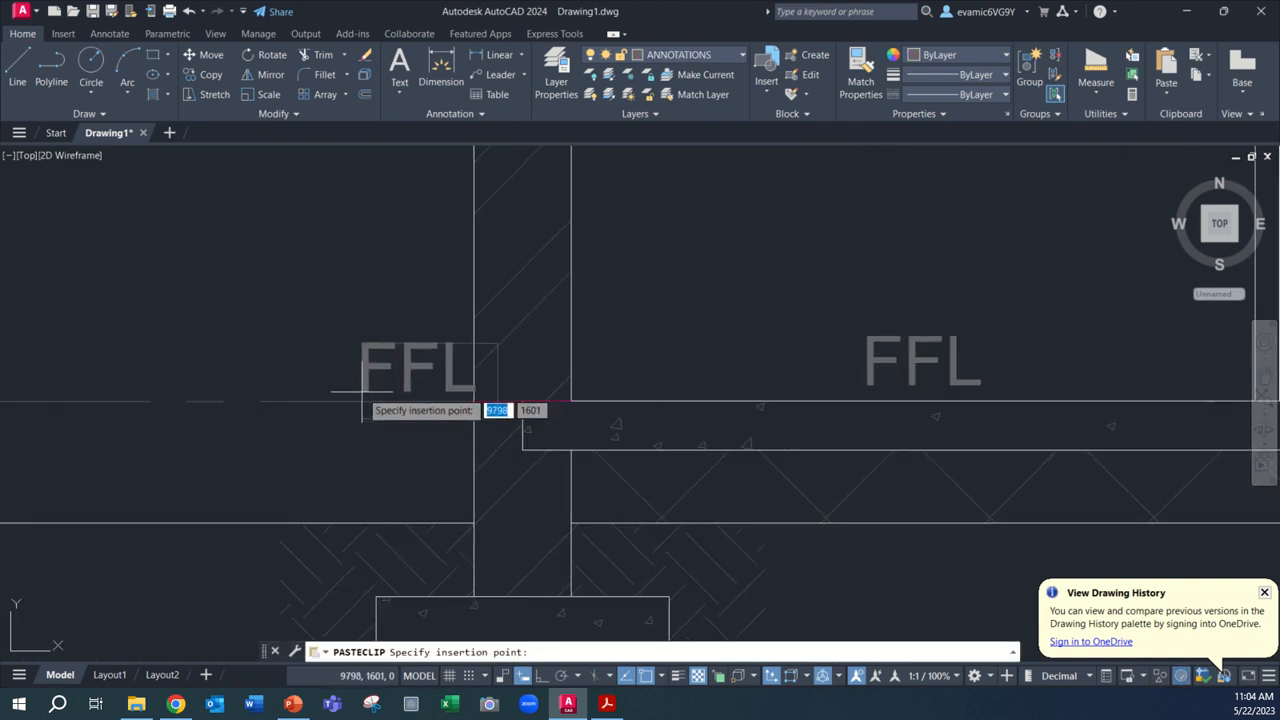
pyautogui.click(351, 395)
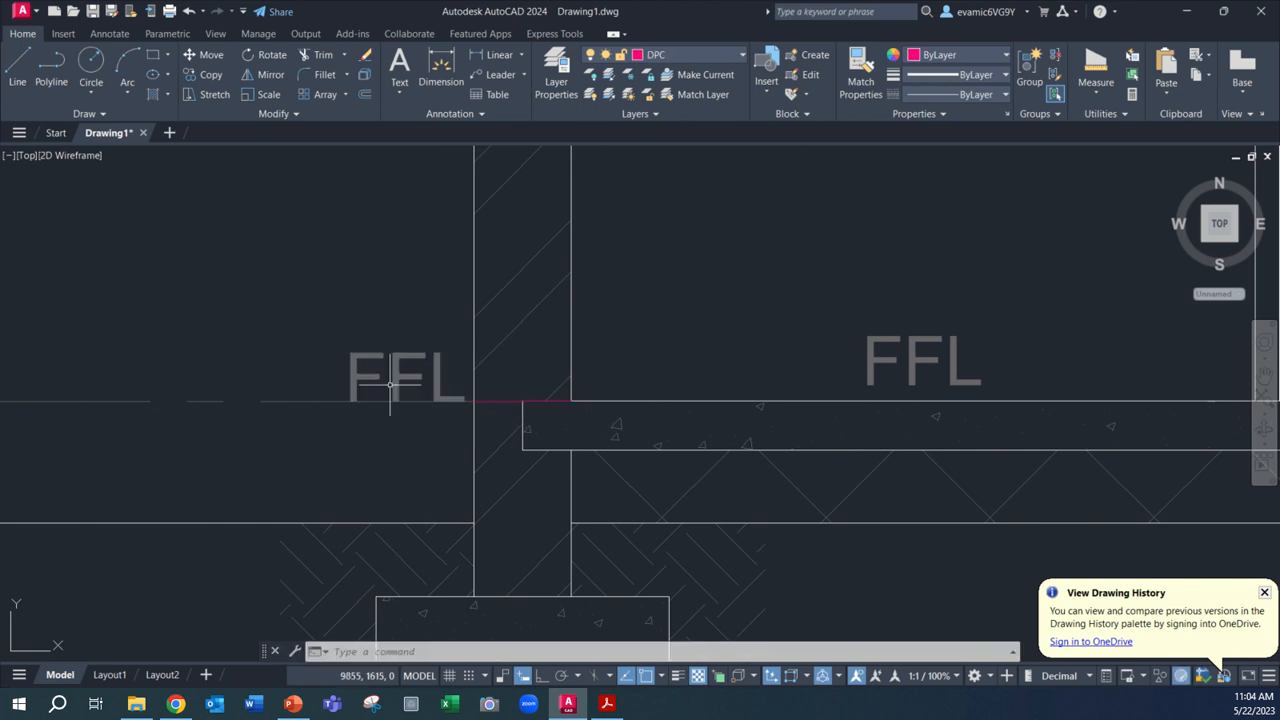
# Raise the copied FFL label slightly so it sits clear above the dashed floor line.
pyautogui.click(391, 384)
pyautogui.click(354, 354)
pyautogui.click(351, 353)
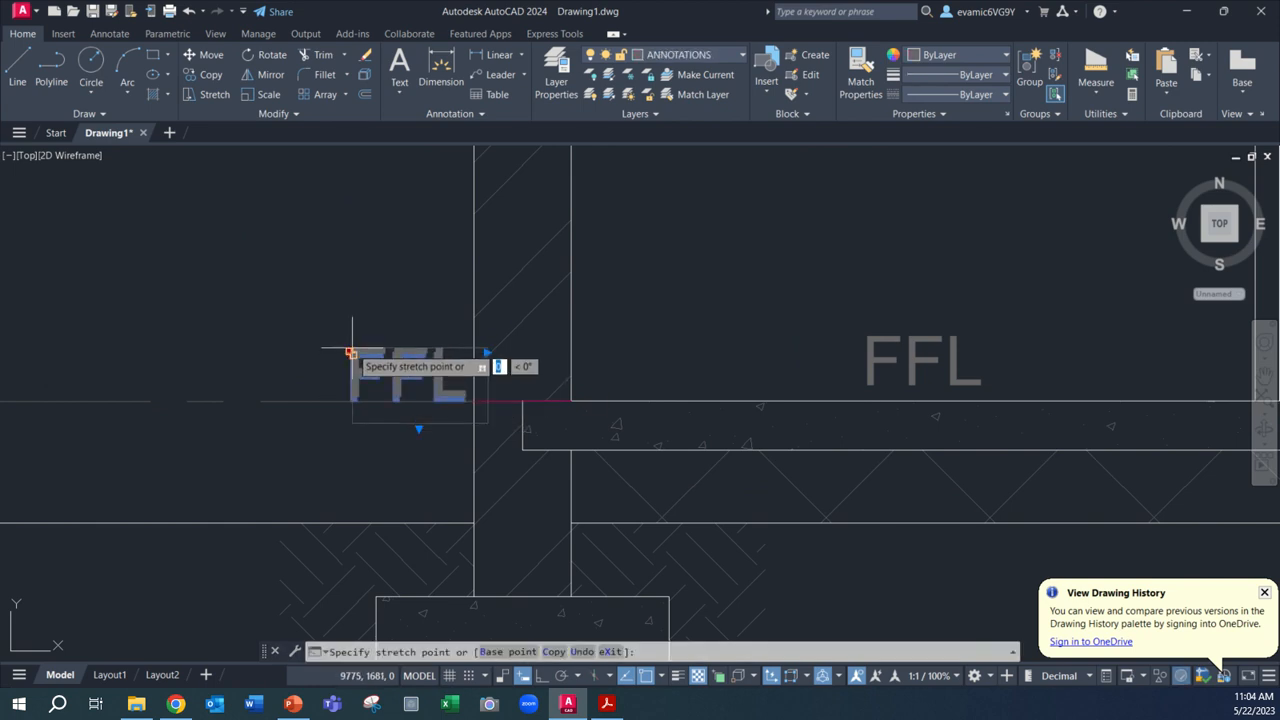
pyautogui.scroll(5, 351, 350)
pyautogui.click(351, 328)
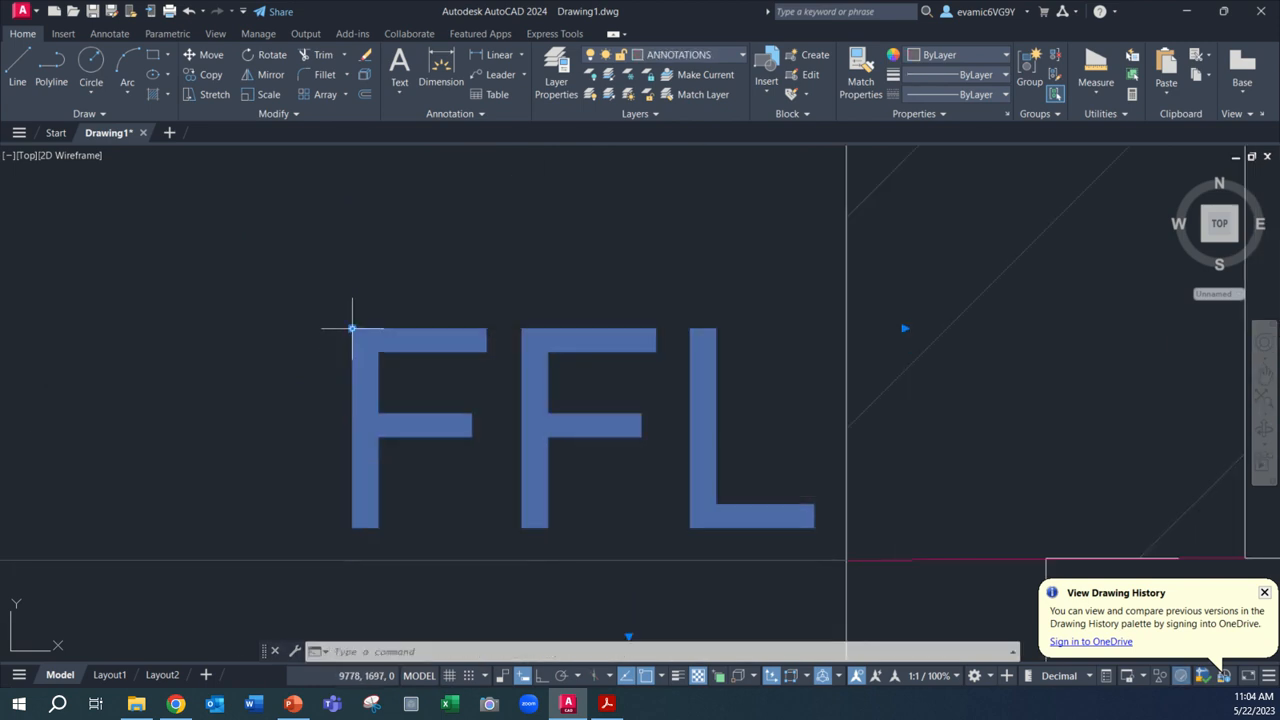
# Change the copied label's text outside the window wall to DPC.
pyautogui.scroll(-4, 714, 435)
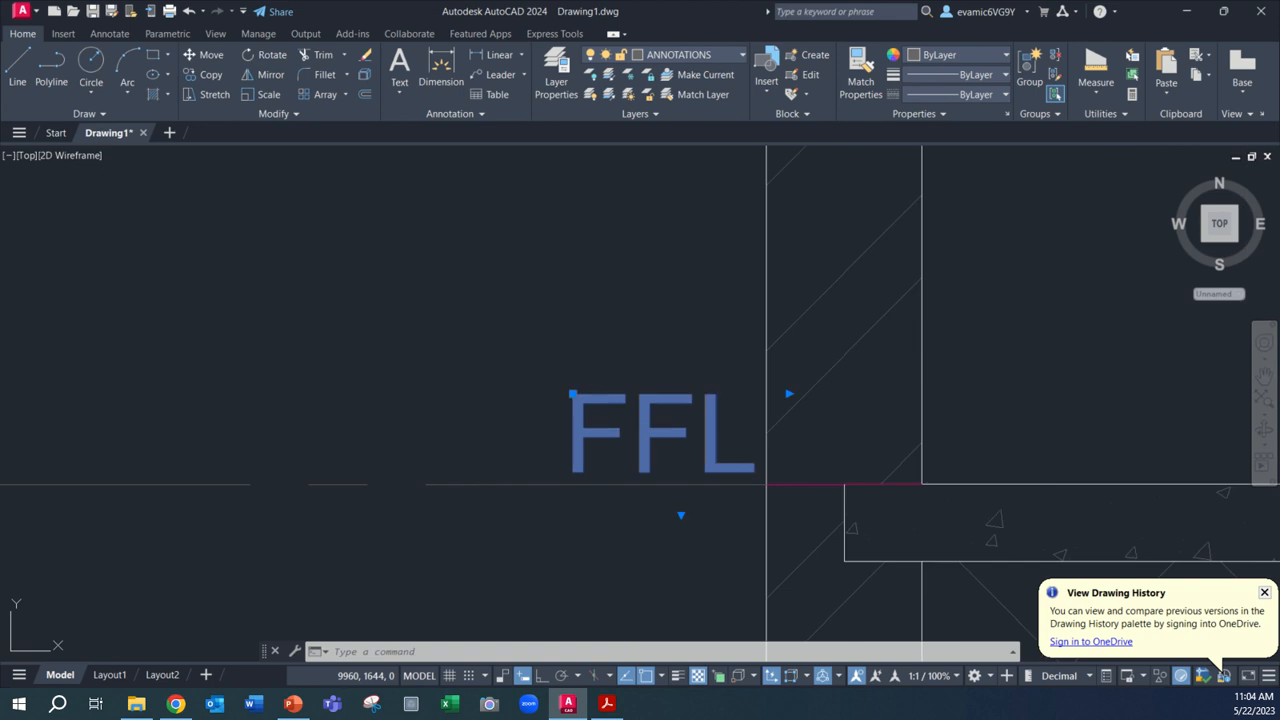
pyautogui.doubleClick(714, 435)
pyautogui.write('DL')
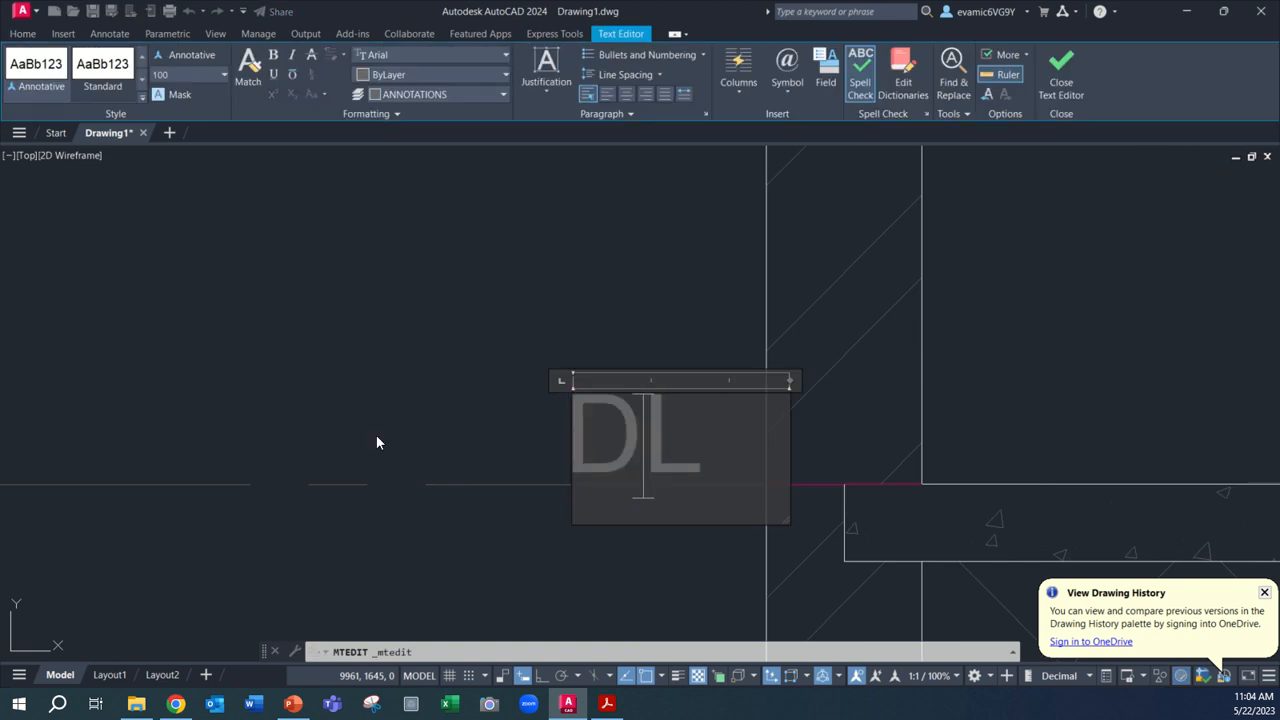
pyautogui.write('PC')
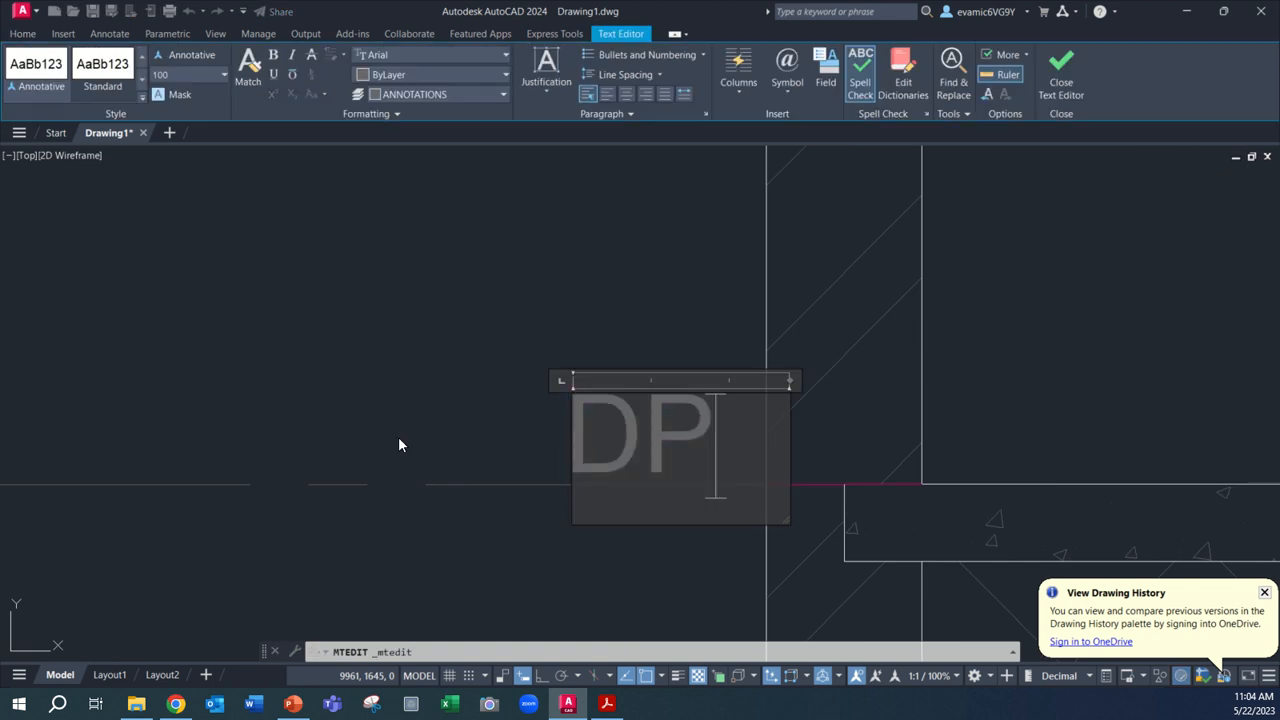
pyautogui.click(452, 350)
pyautogui.scroll(-3, 648, 405)
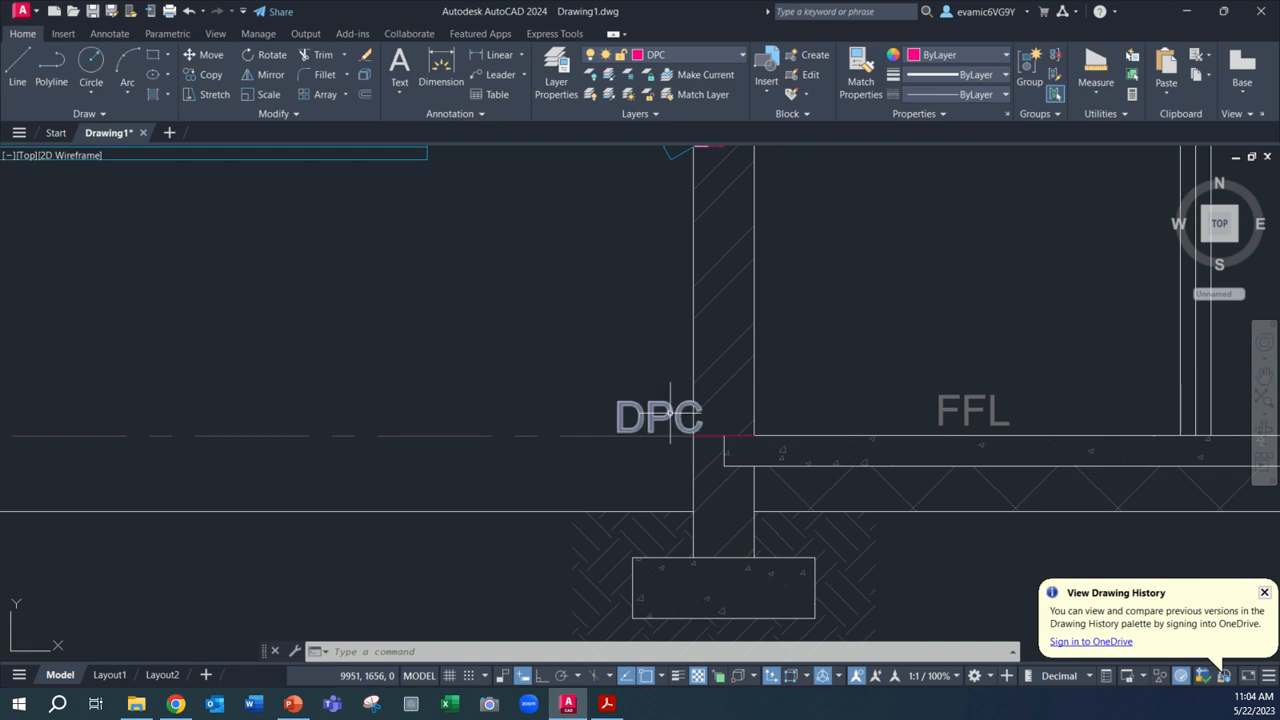
# Shift the DPC label horizontally away from the window wall, about 69 mm outward, so it clears the wall line.
pyautogui.click(632, 410)
pyautogui.click(621, 402)
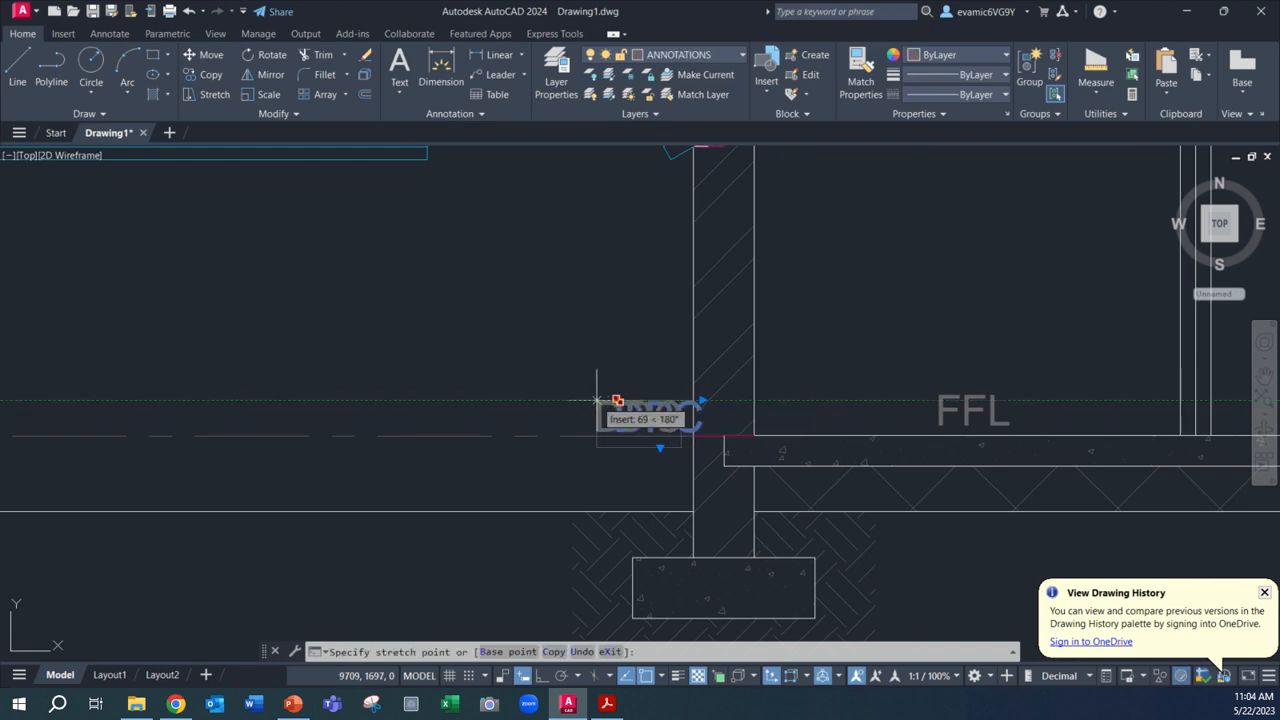
pyautogui.click(596, 401)
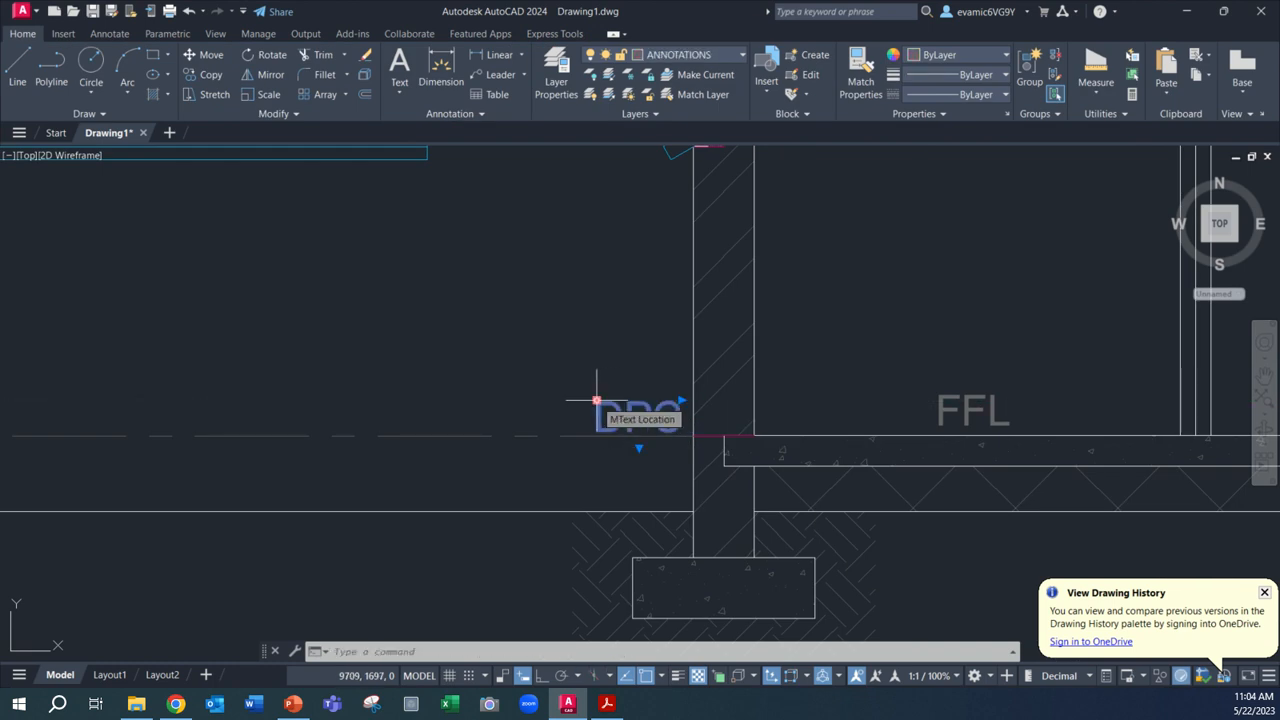
# Copy the DPC label to the outer side of the window sill in the section.
pyautogui.hotkey('ctrl', 'c')
pyautogui.hotkey('ctrl', 'v')
pyautogui.moveTo(627, 291); pyautogui.dragTo(559, 480, button='middle')
pyautogui.click(525, 318)
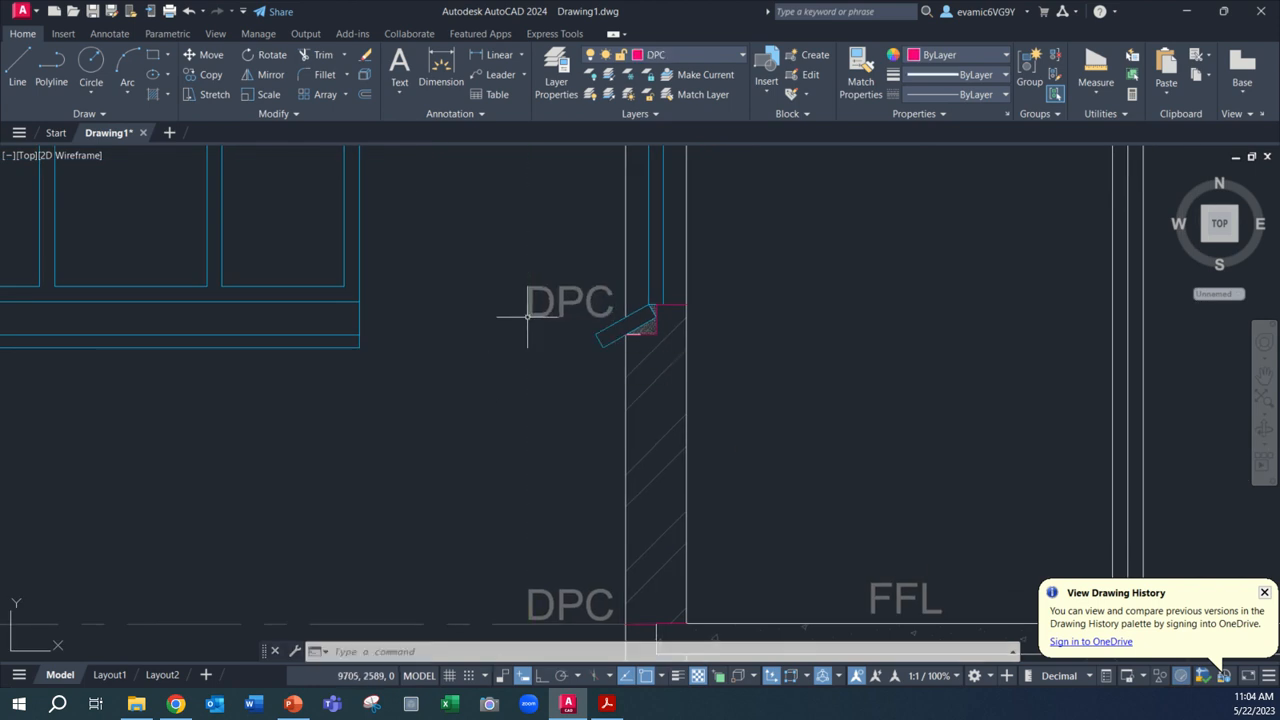
# Examine the DPC, FFL and NGL labels across the elevation and section.
pyautogui.scroll(-4, 526, 318)
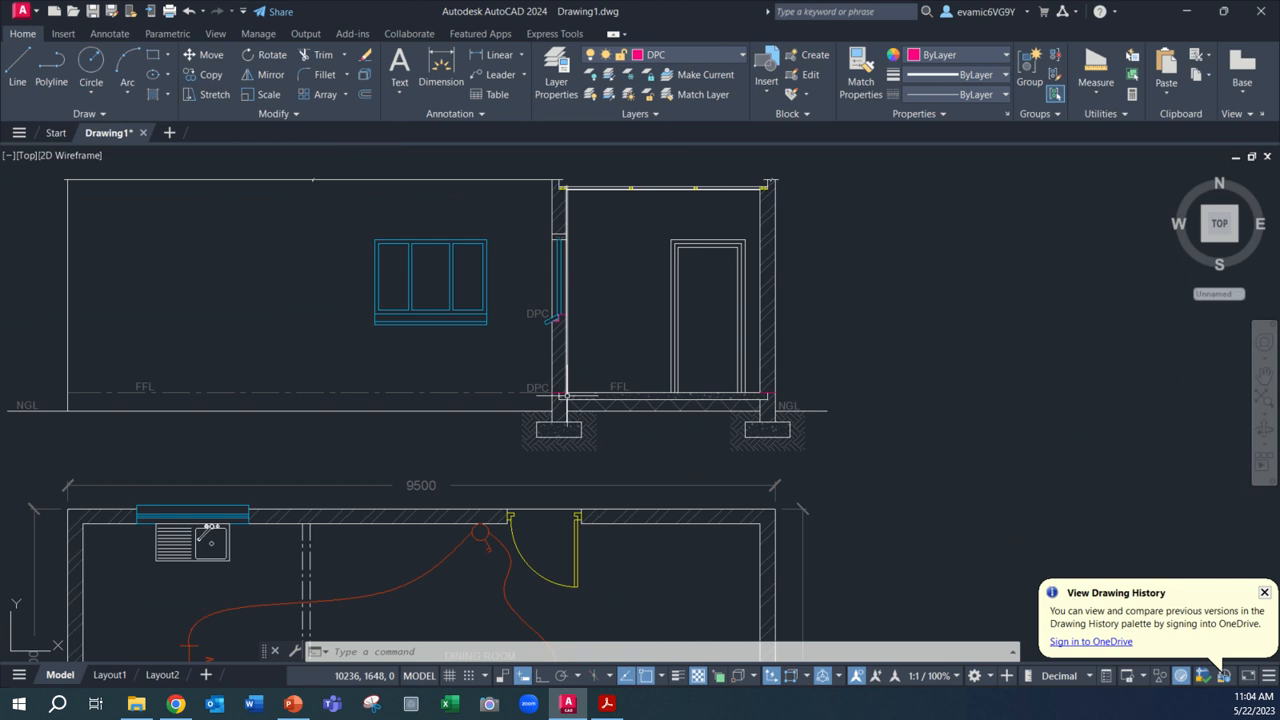
pyautogui.scroll(2, 567, 397)
pyautogui.moveTo(765, 386); pyautogui.dragTo(709, 372, button='middle')
pyautogui.scroll(2, 575, 345)
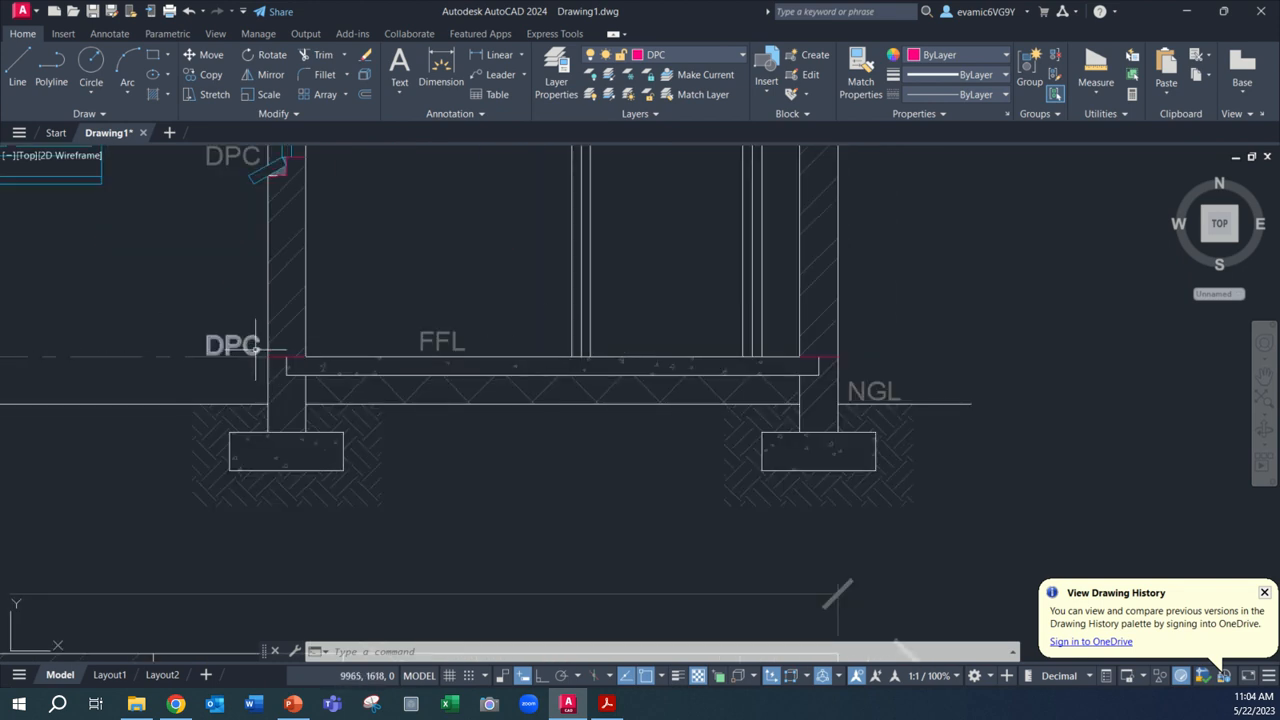
pyautogui.scroll(-4, 800, 358)
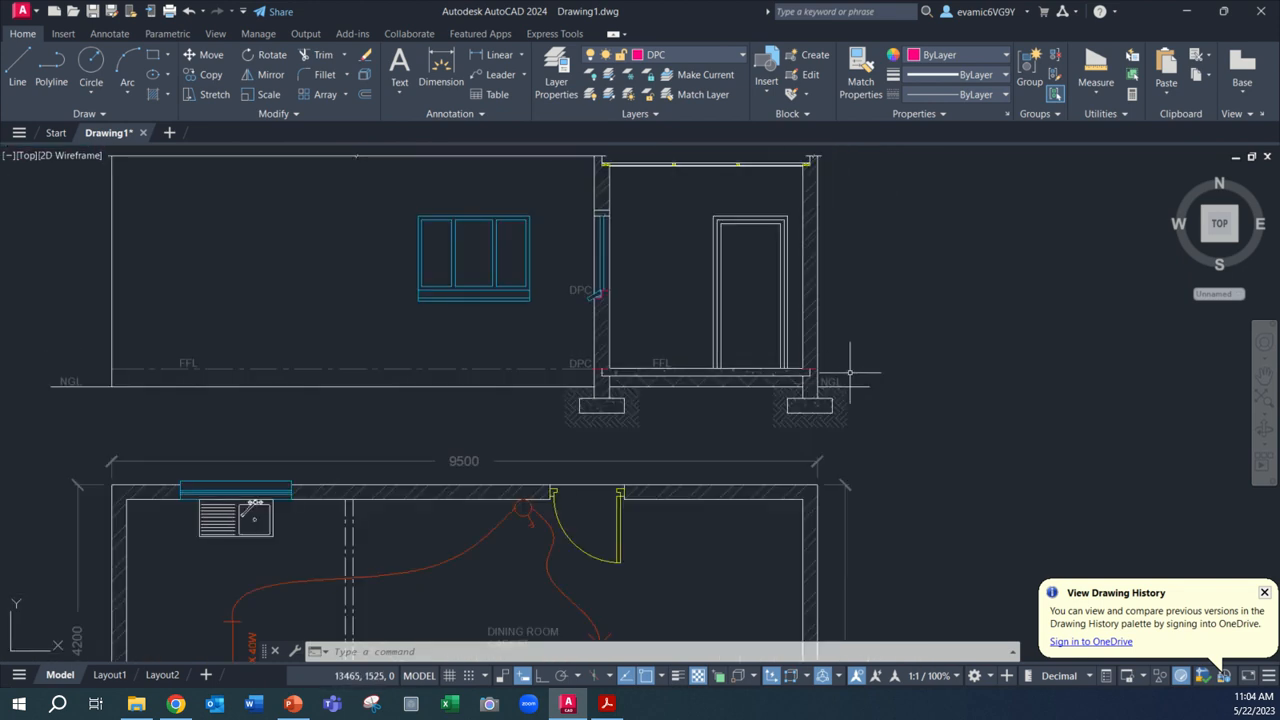
pyautogui.moveTo(874, 352)
pyautogui.mouseDown(button='middle')
pyautogui.moveTo(1020, 369)
pyautogui.moveTo(997, 366)
pyautogui.mouseUp(button='middle')
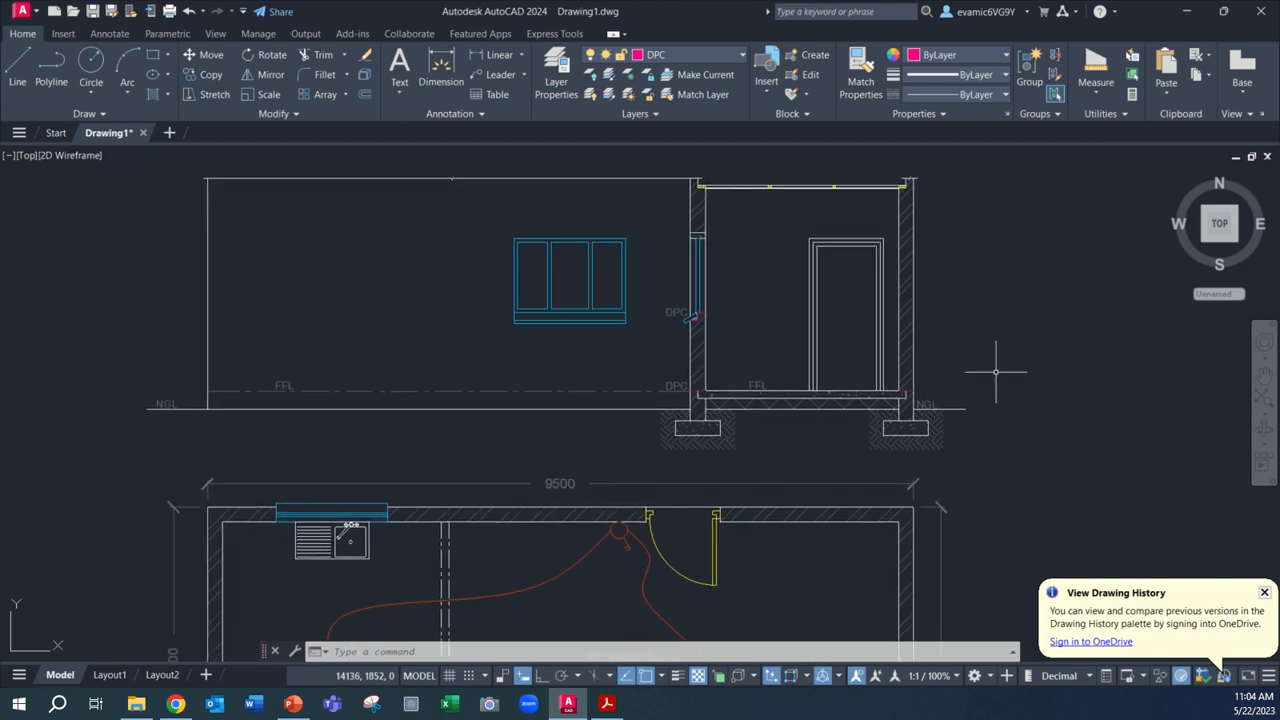
pyautogui.moveTo(1019, 422)
pyautogui.mouseDown(button='middle')
pyautogui.moveTo(1020, 411)
pyautogui.moveTo(1000, 420)
pyautogui.mouseUp(button='middle')
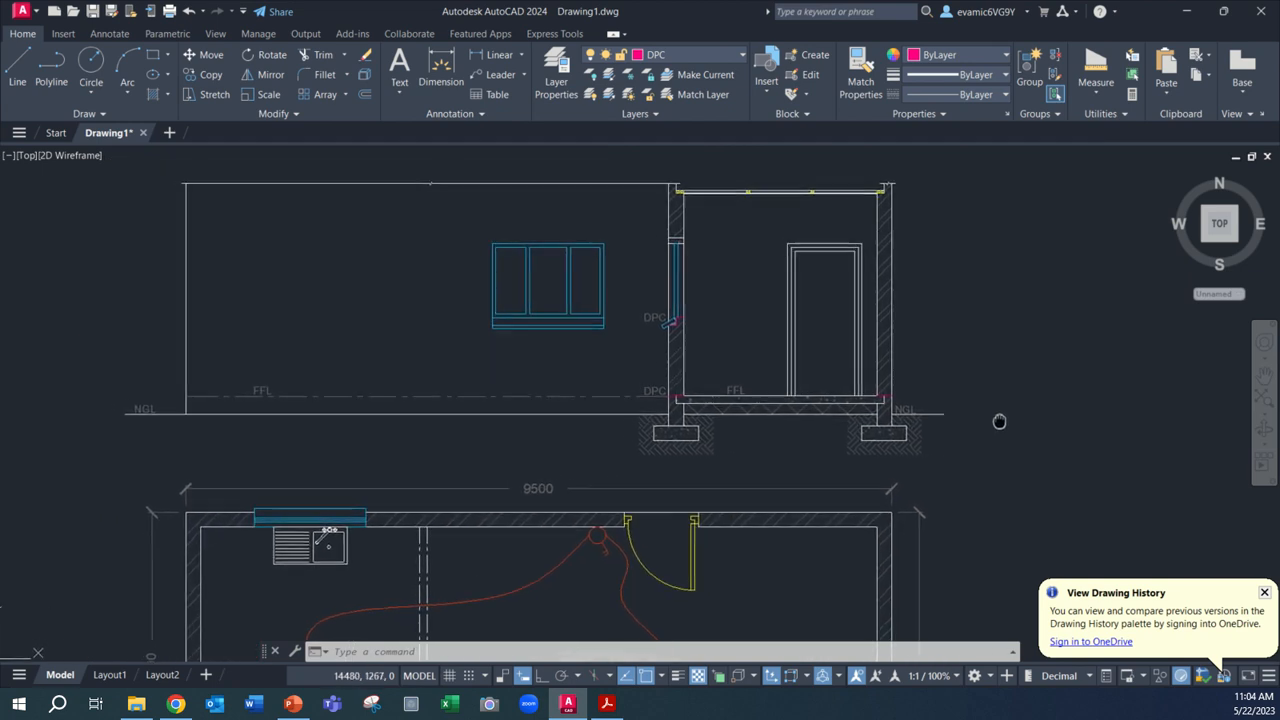
# Move the whole elevation and section straight up with Ortho on, leaving more space above the floor plan.
pyautogui.click(984, 467)
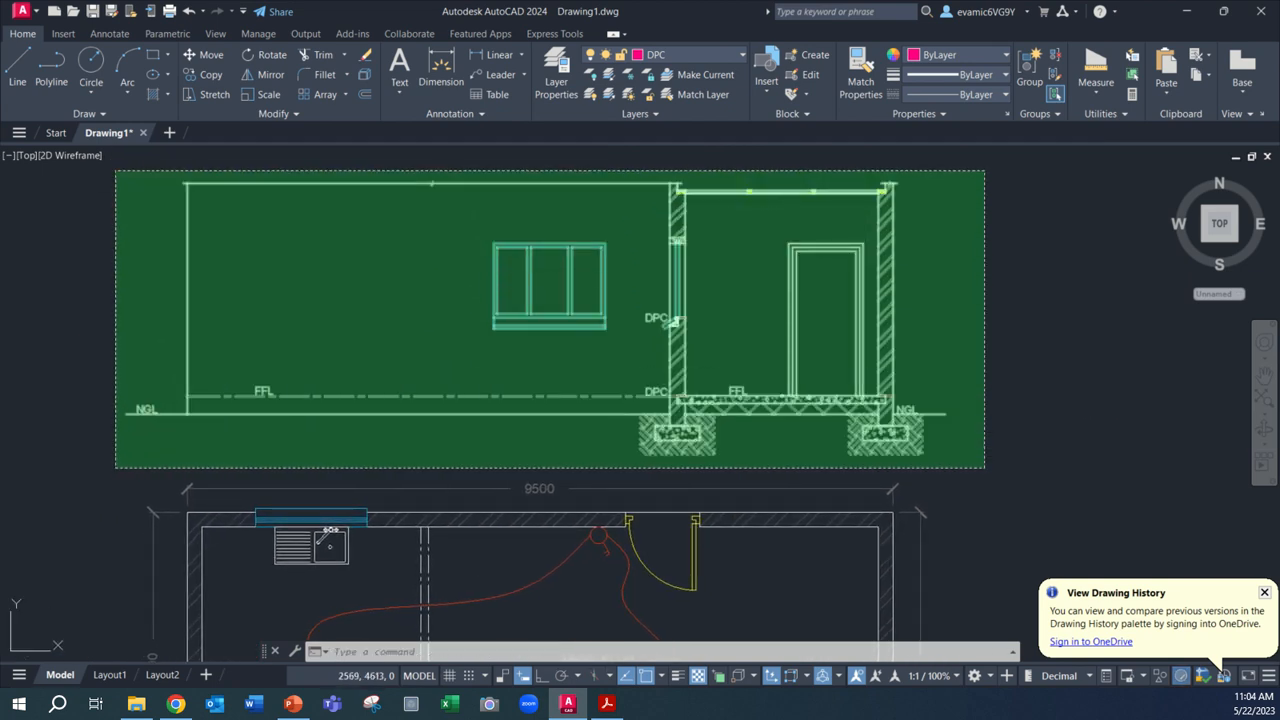
pyautogui.click(50, 170)
pyautogui.moveTo(546, 413); pyautogui.dragTo(504, 453, button='middle')
pyautogui.write('m')
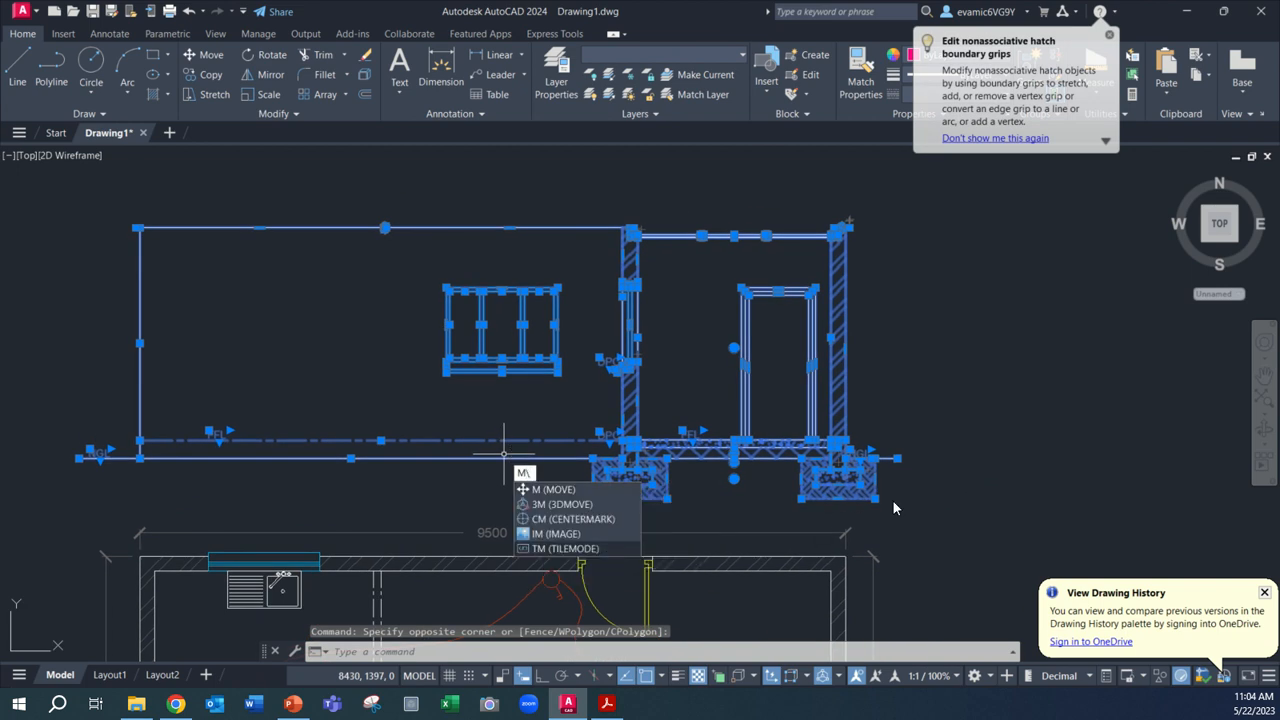
pyautogui.press('Return')
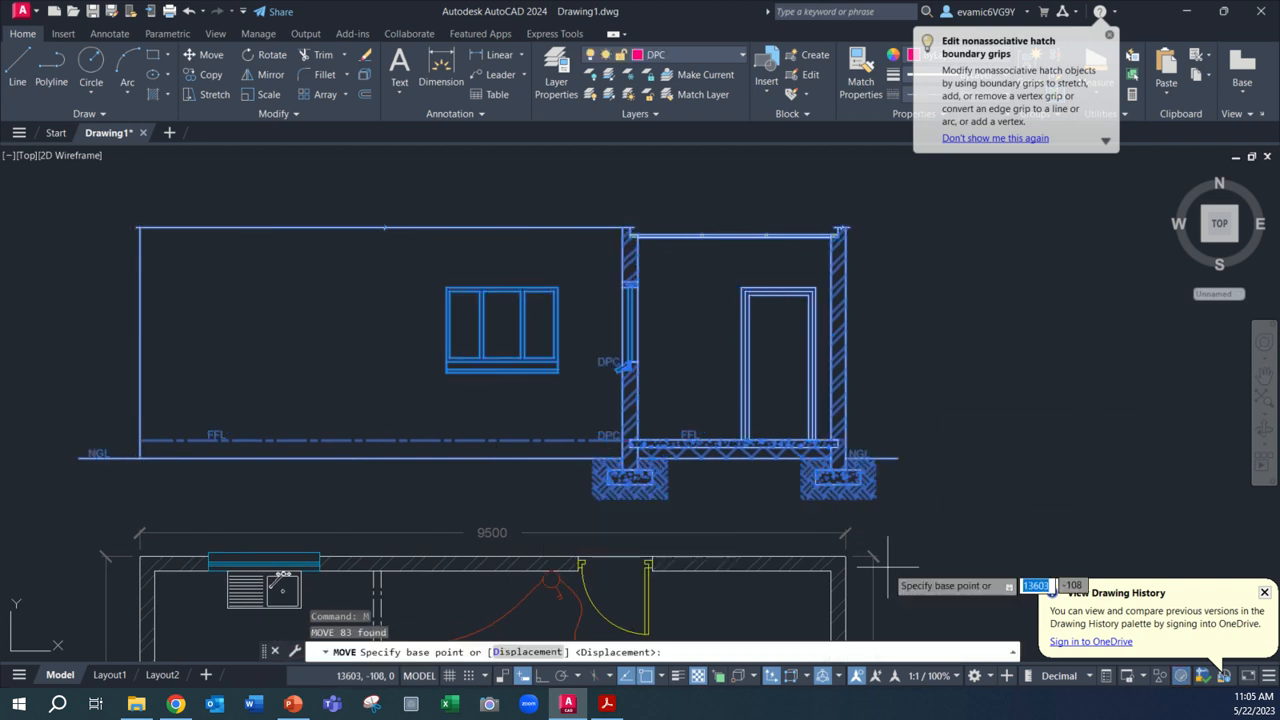
pyautogui.scroll(5, 878, 450)
pyautogui.click(875, 428)
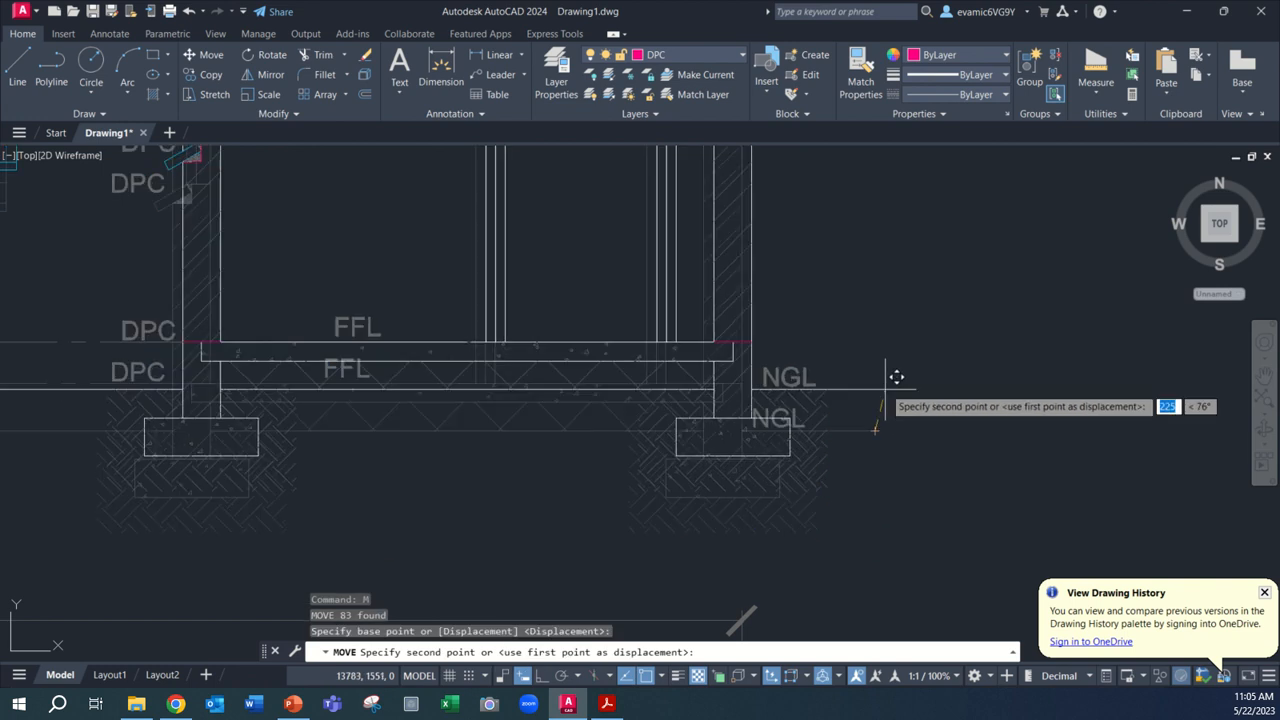
pyautogui.press('F8')
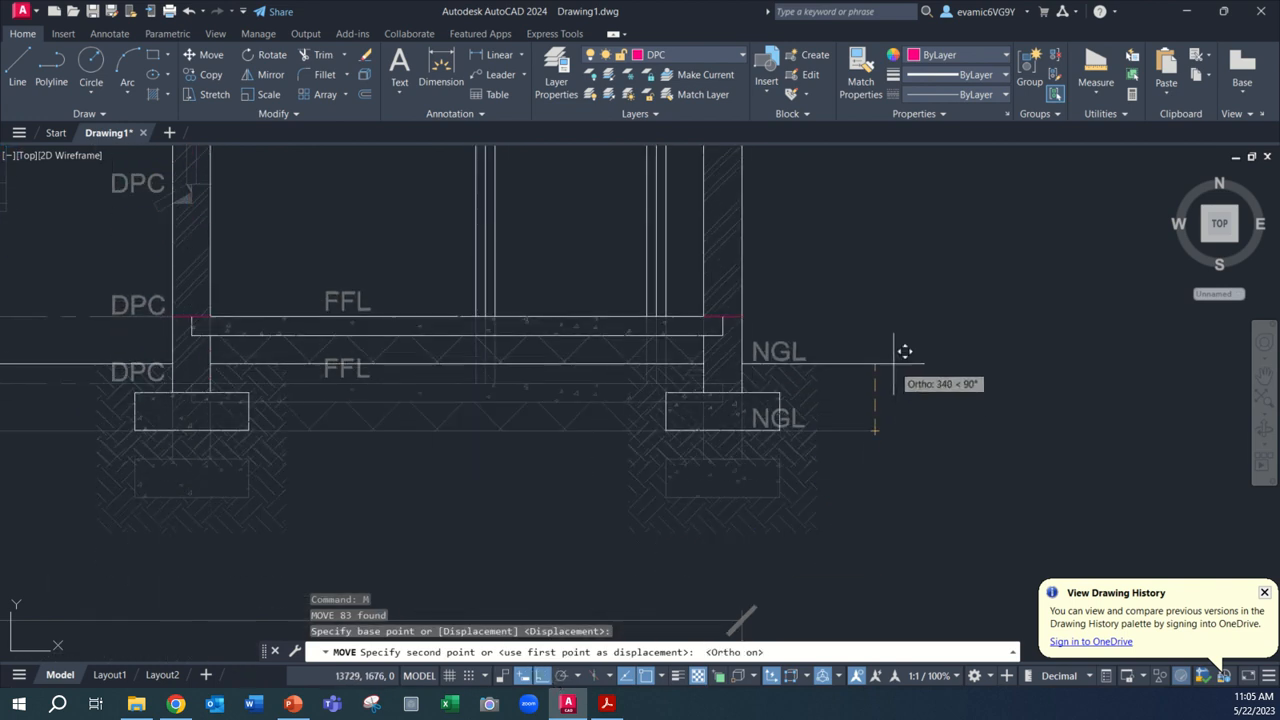
pyautogui.click(883, 207)
pyautogui.scroll(-5, 886, 214)
pyautogui.moveTo(877, 320); pyautogui.dragTo(877, 363, button='middle')
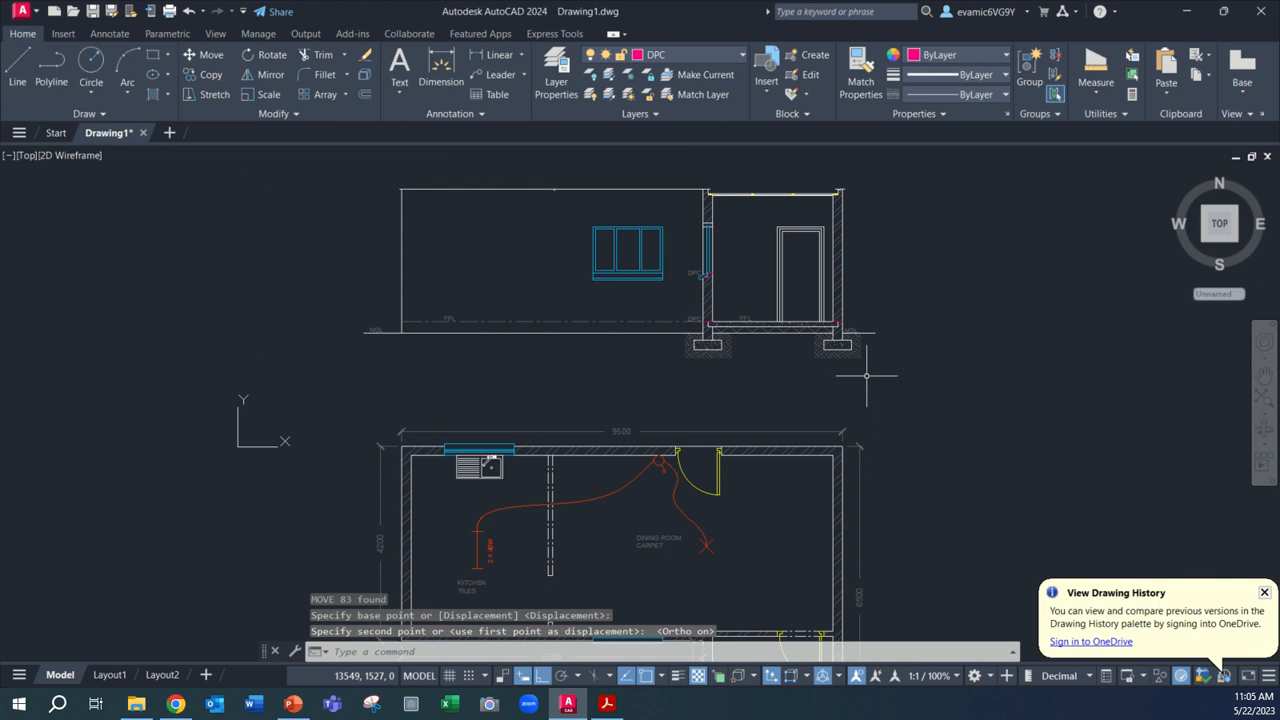
# Copy the FLOOR PLAN WICKED WAFFLES title into the space between the sectional elevation and the plan.
pyautogui.scroll(-3, 812, 370)
pyautogui.scroll(5, 614, 500)
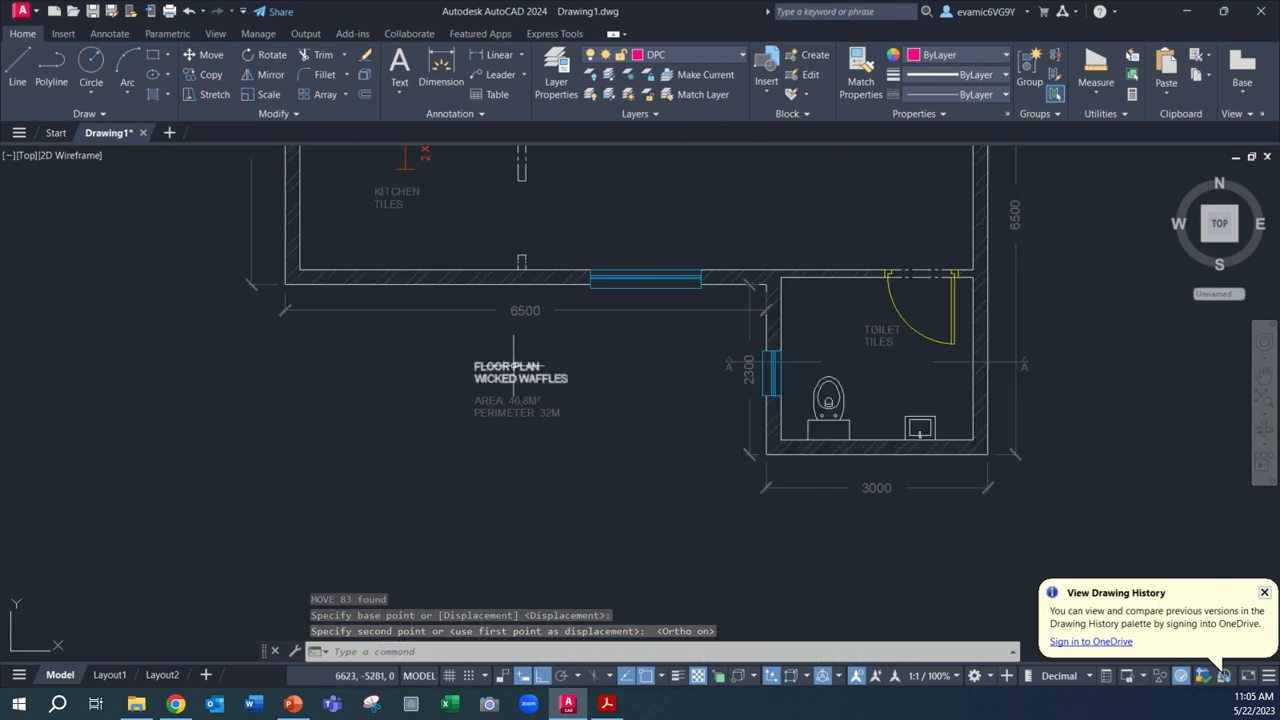
pyautogui.click(507, 372)
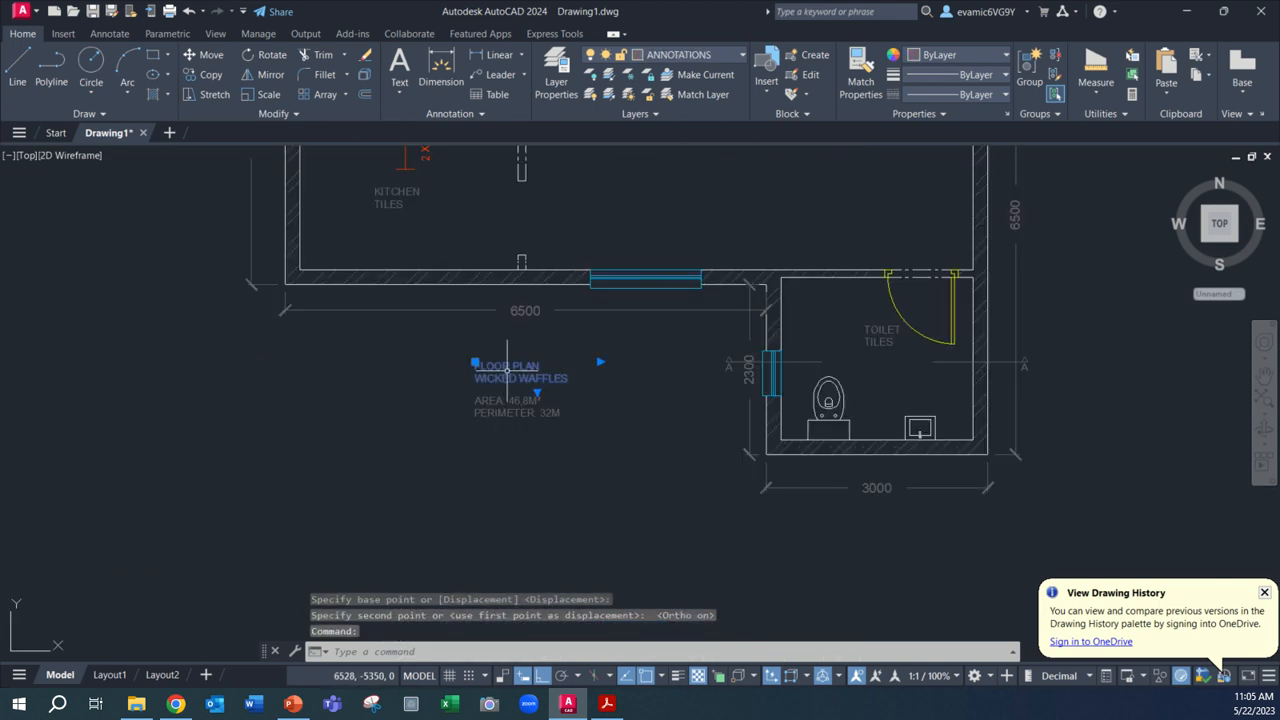
pyautogui.hotkey('ctrl', 'c')
pyautogui.hotkey('ctrl', 'v')
pyautogui.moveTo(721, 271); pyautogui.dragTo(534, 608, button='middle')
pyautogui.moveTo(460, 225); pyautogui.dragTo(514, 376, button='middle')
pyautogui.moveTo(594, 376); pyautogui.dragTo(575, 384, button='middle')
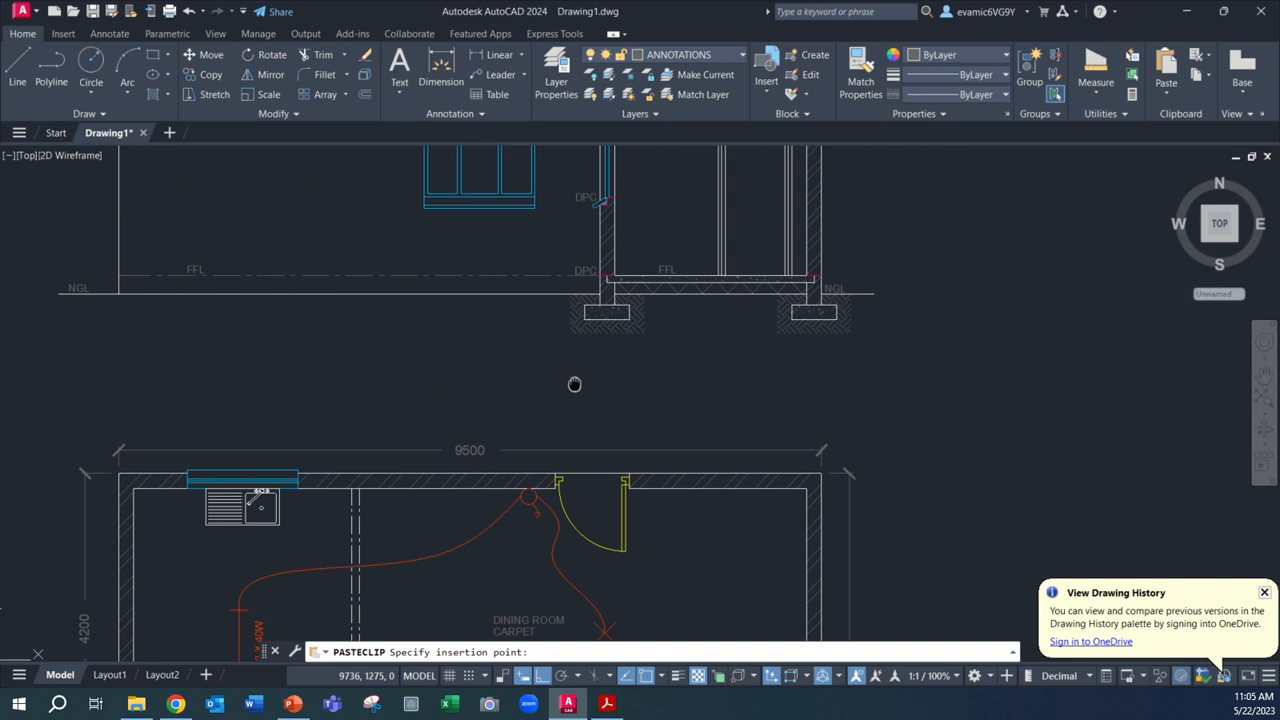
pyautogui.click(450, 373)
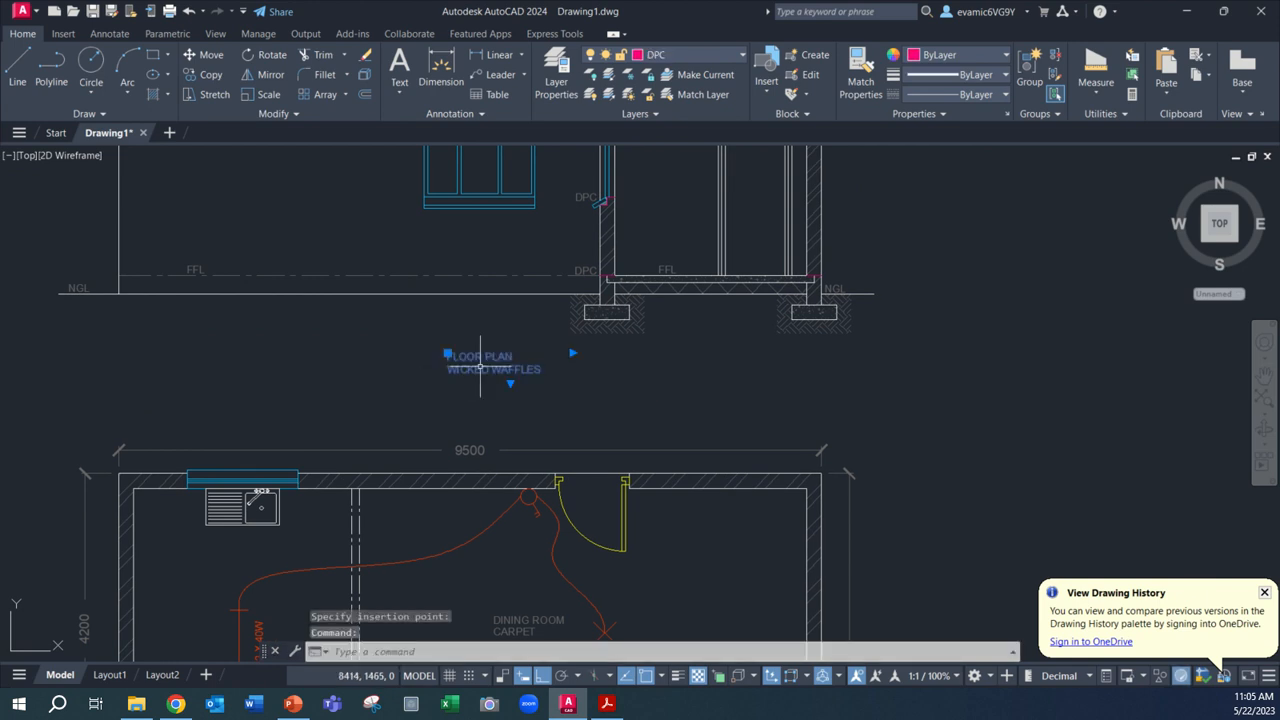
# Replace the copied title's text with SECTIONAL ELEVATION ON A-A on a single line.
pyautogui.doubleClick(480, 367)
pyautogui.moveTo(571, 383); pyautogui.dragTo(586, 380)
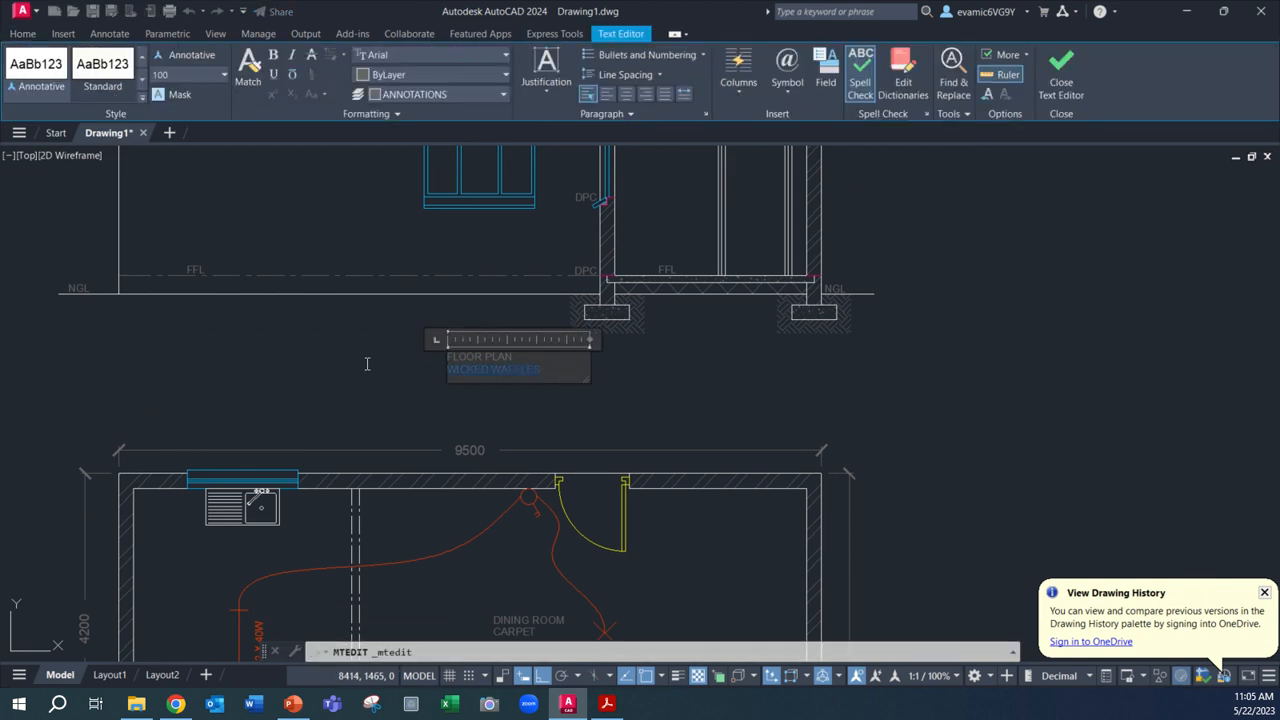
pyautogui.write('SECTIONAL EL')
pyautogui.write('-A')
pyautogui.moveTo(585, 381); pyautogui.dragTo(615, 371)
pyautogui.click(632, 390)
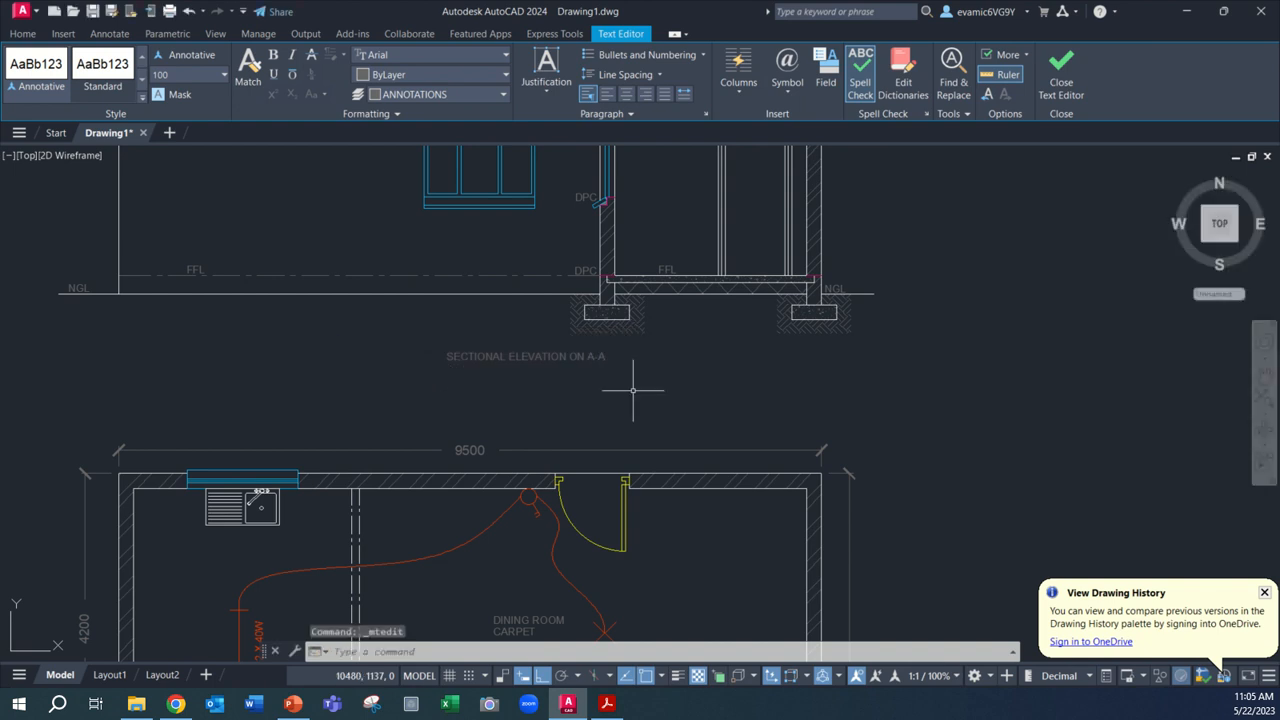
# Shift the SECTIONAL ELEVATION ON A-A title slightly to the left beneath the drawing.
pyautogui.moveTo(648, 350)
pyautogui.mouseDown(button='middle')
pyautogui.moveTo(586, 394)
pyautogui.moveTo(578, 421)
pyautogui.mouseUp(button='middle')
pyautogui.scroll(-2, 575, 424)
pyautogui.scroll(2, 563, 450)
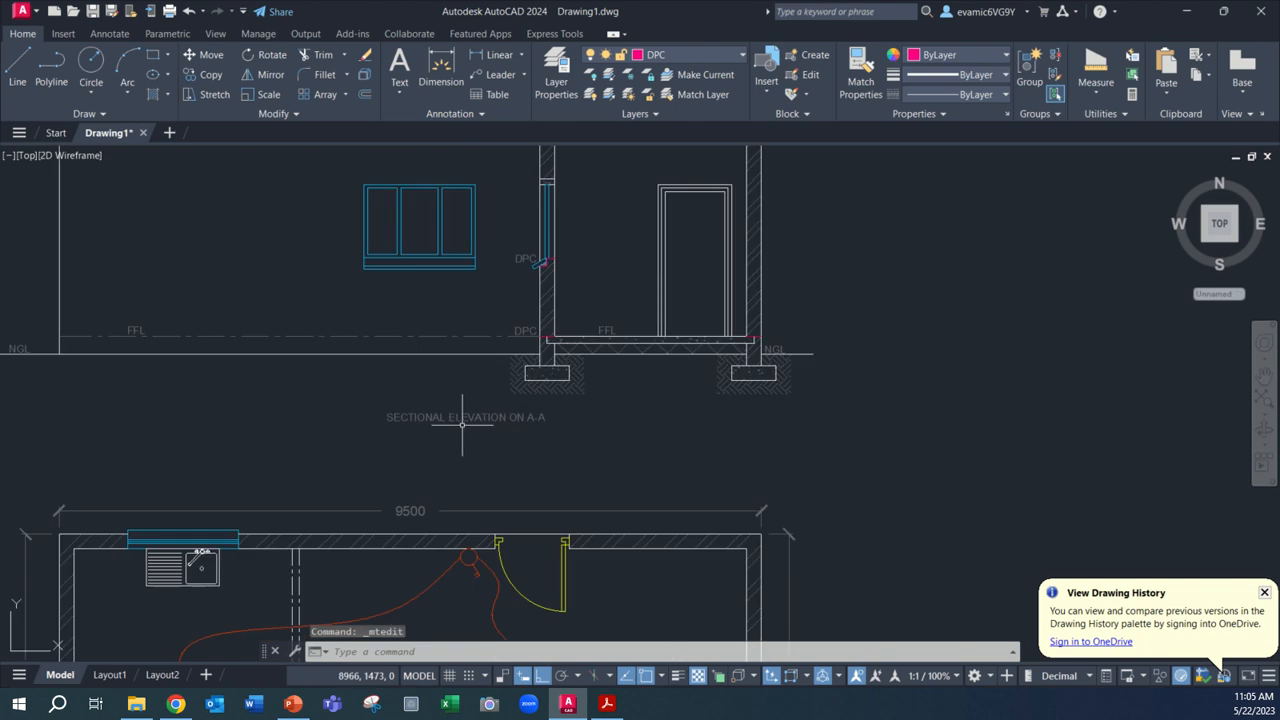
pyautogui.click(464, 417)
pyautogui.click(373, 413)
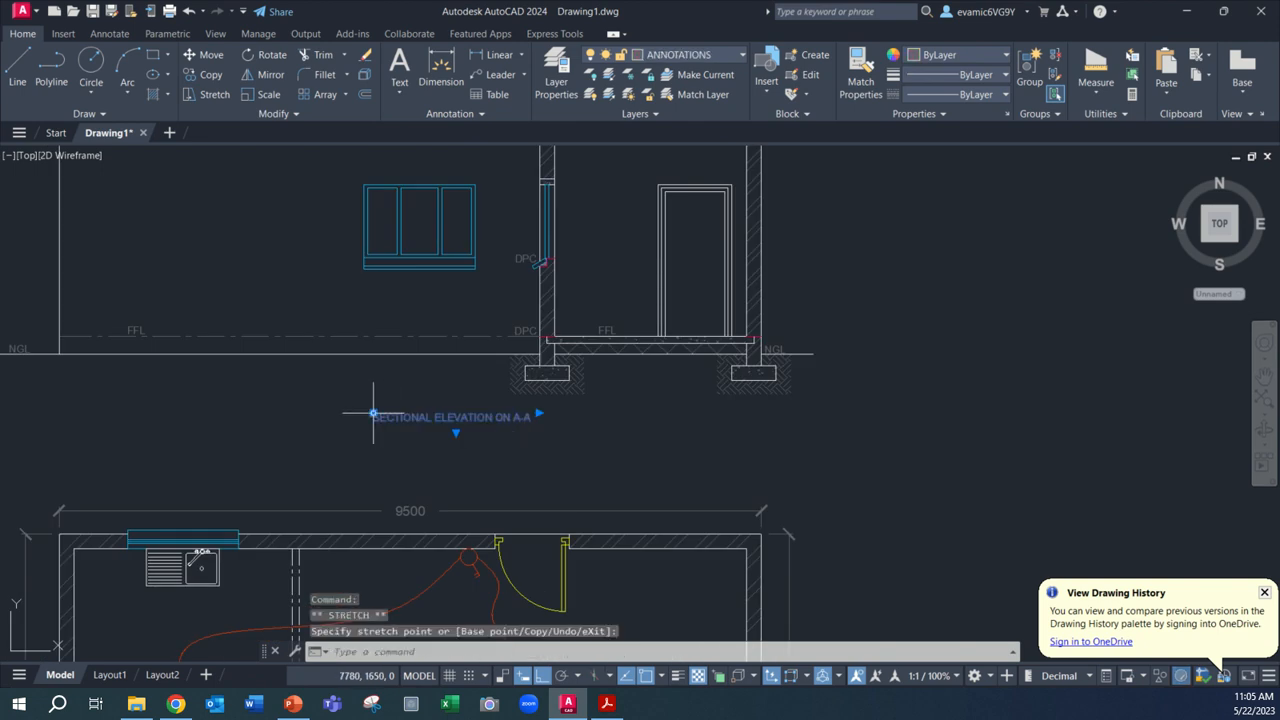
pyautogui.scroll(-2, 373, 413)
pyautogui.press('Escape')
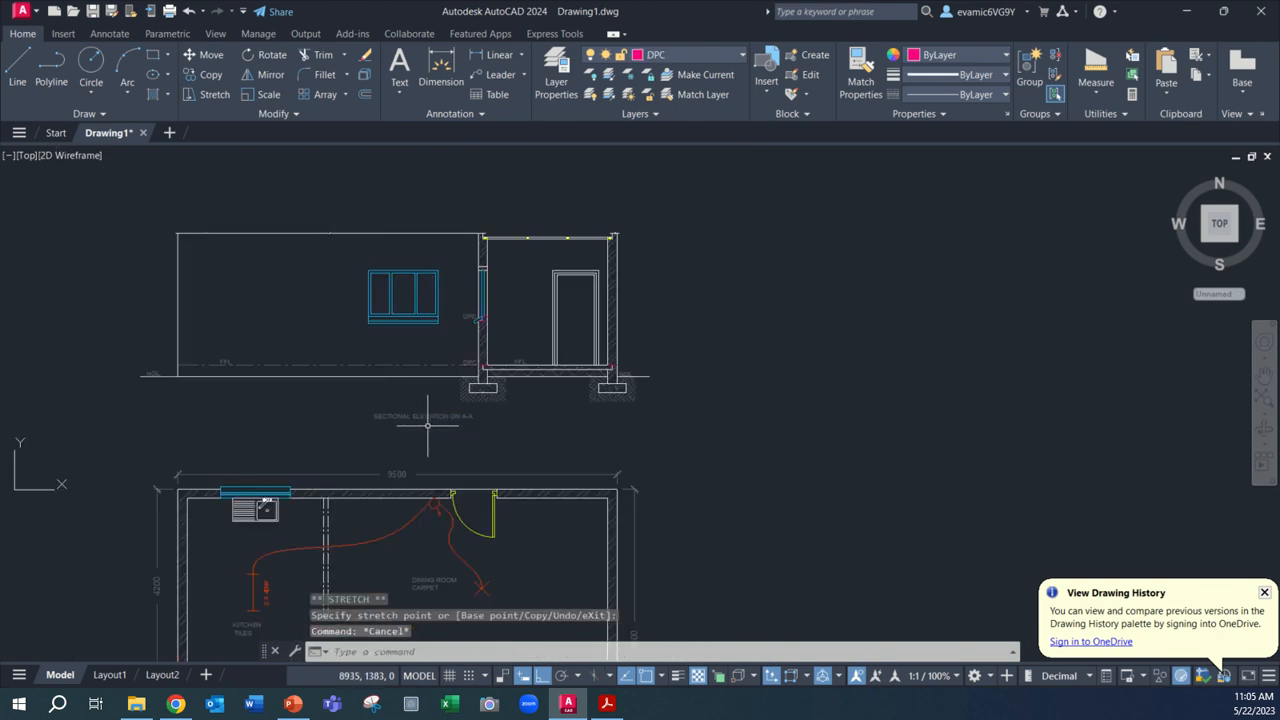
pyautogui.moveTo(494, 425); pyautogui.dragTo(515, 447, button='middle')
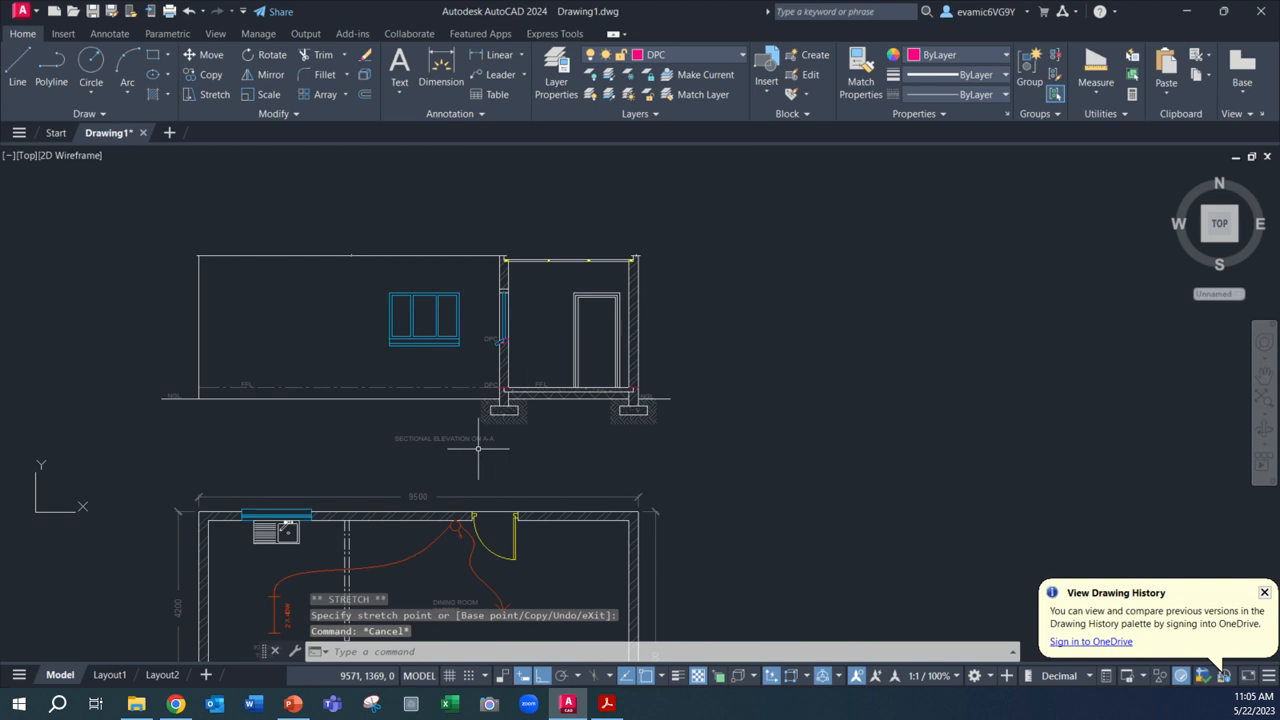
pyautogui.scroll(2, 478, 449)
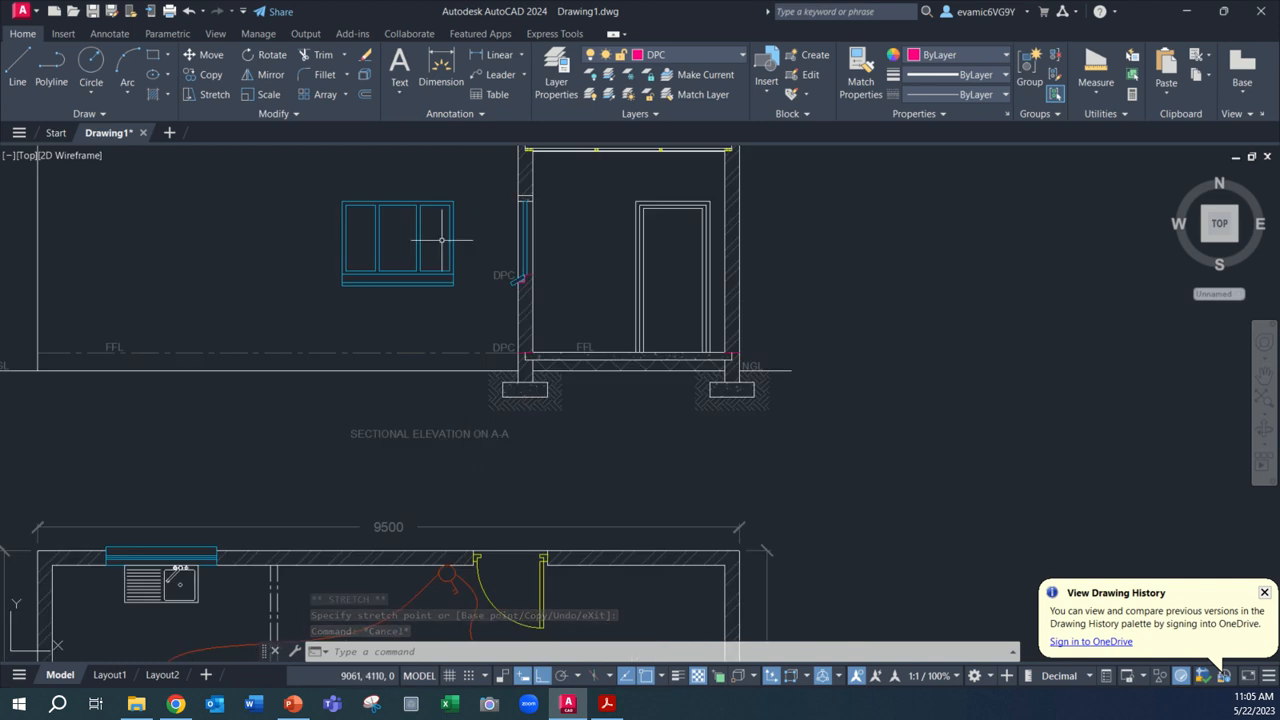
# Make ANNOTATIONS the current layer and draw a line from the elevation window's right-pane inner-edge midpoint to the pane's upper outer corner.
pyautogui.moveTo(509, 434); pyautogui.dragTo(520, 450, button='middle')
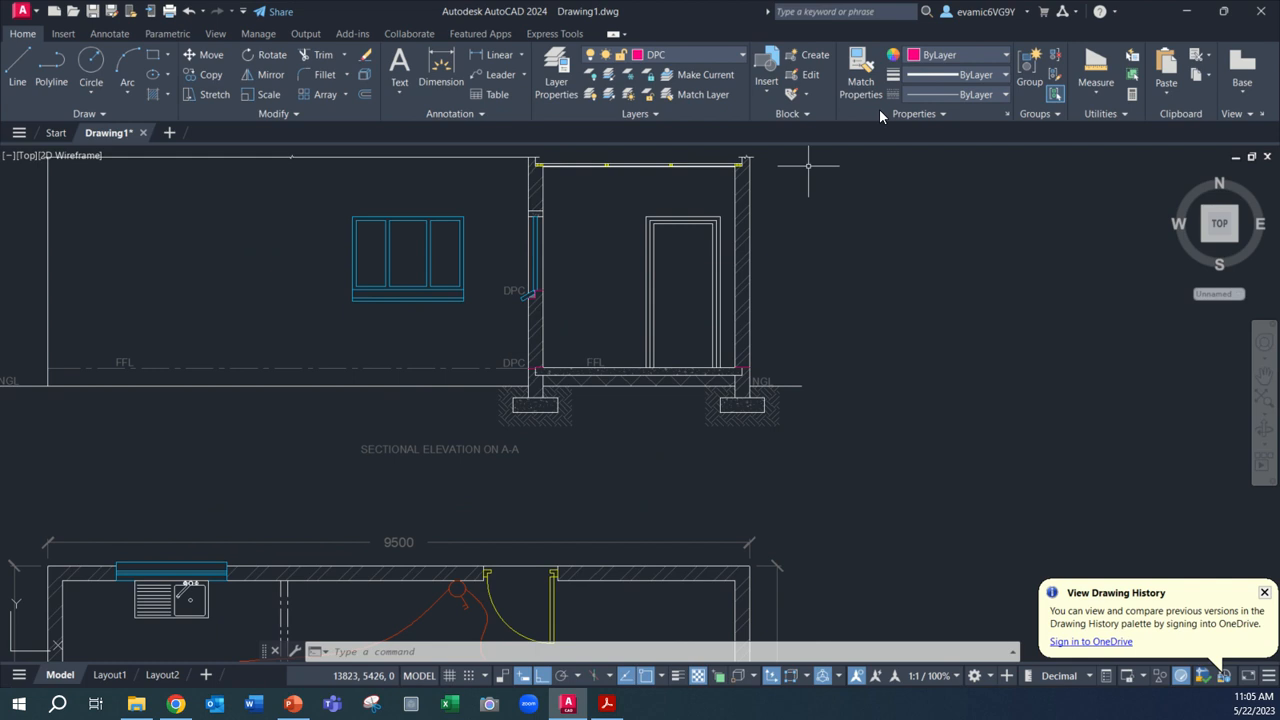
pyautogui.click(715, 52)
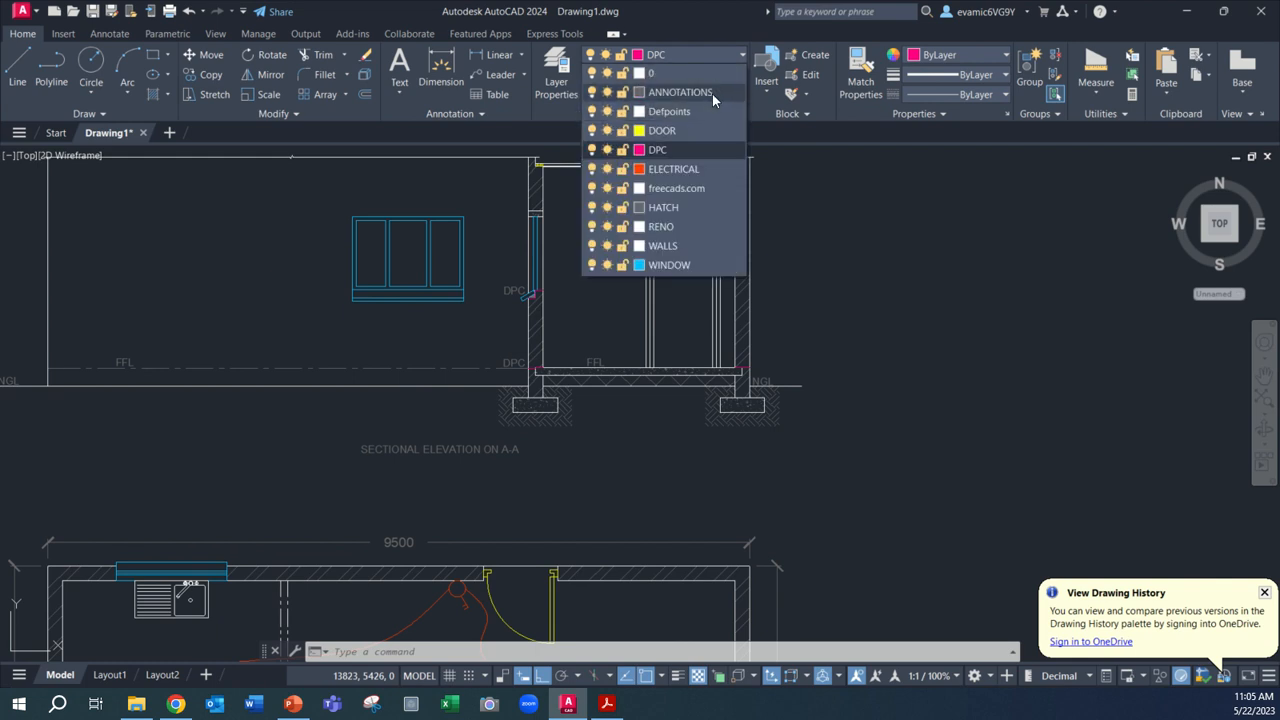
pyautogui.click(712, 93)
pyautogui.click(16, 75)
pyautogui.scroll(2, 491, 283)
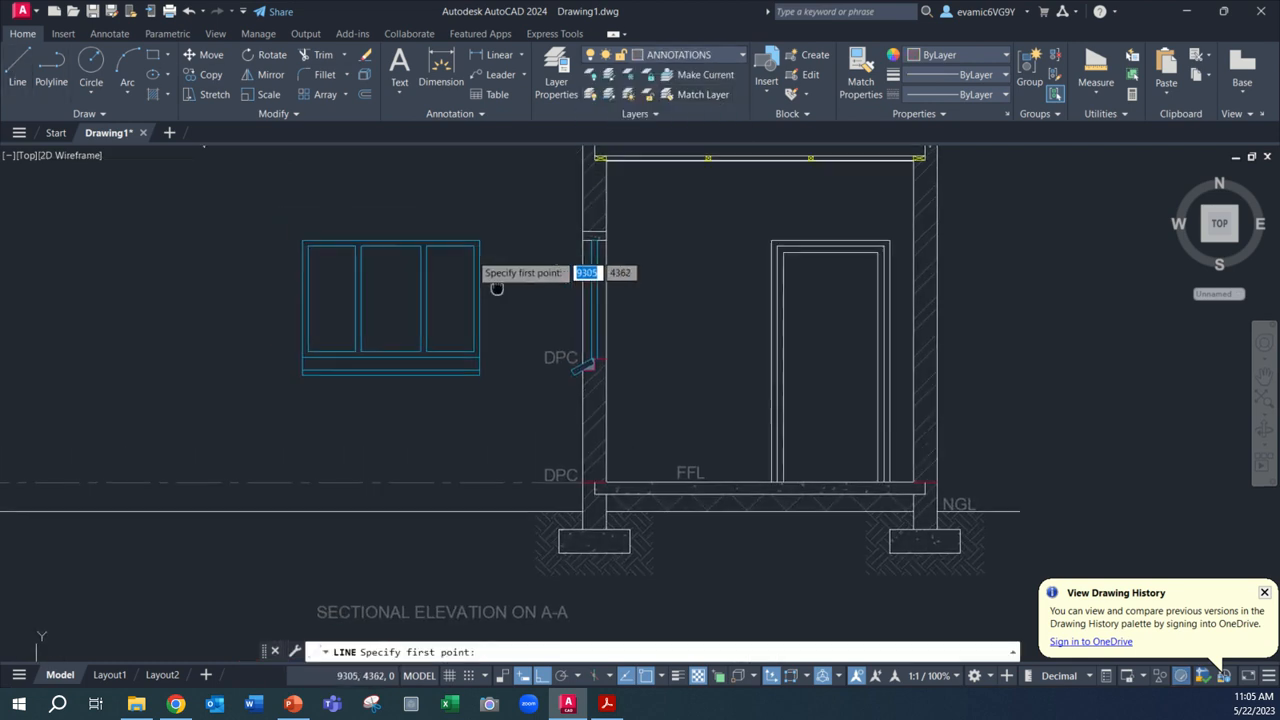
pyautogui.click(431, 299)
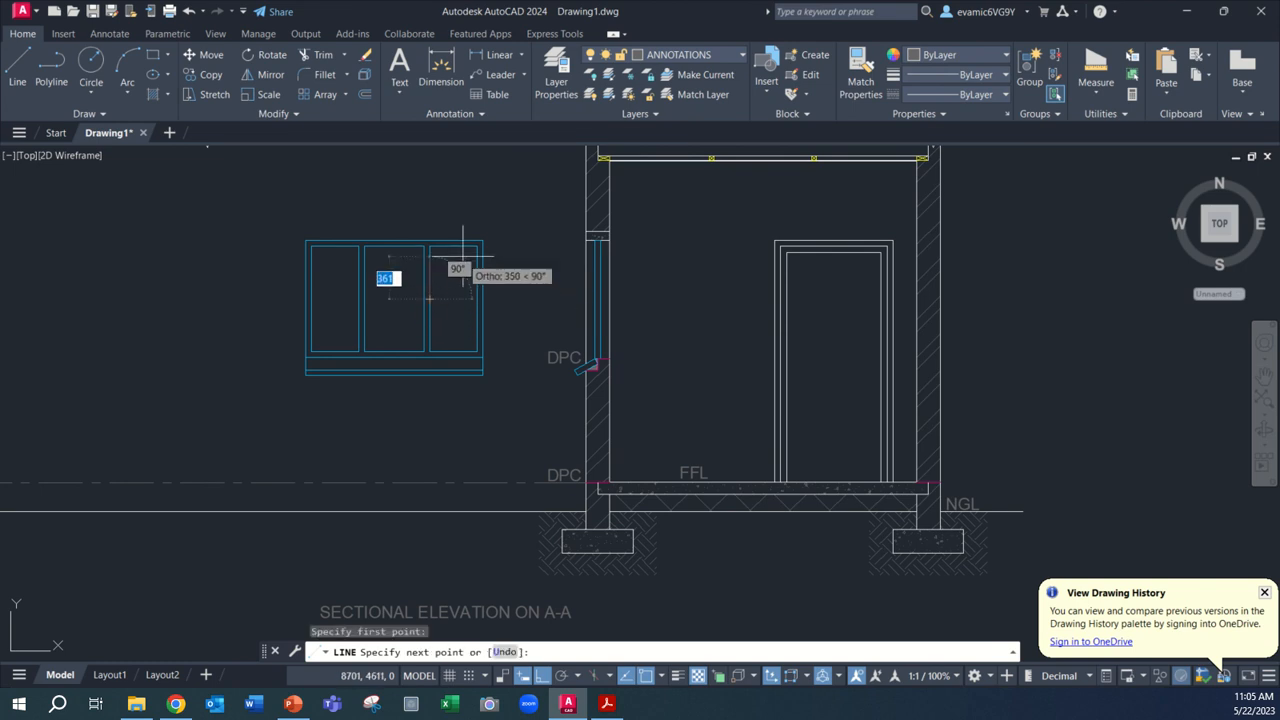
pyautogui.click(477, 245)
pyautogui.press('Escape')
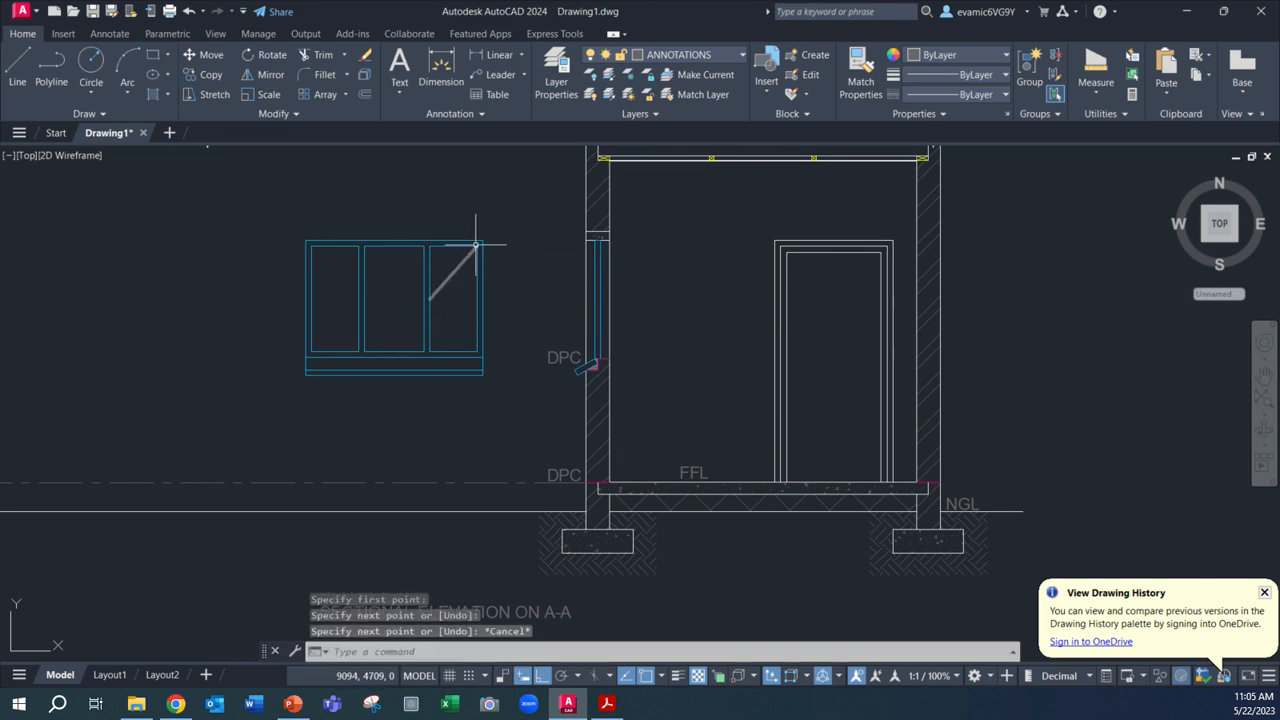
# Draw a second opening line from the right pane's lower outer corner to the midpoint of its inner edge.
pyautogui.press('Return')
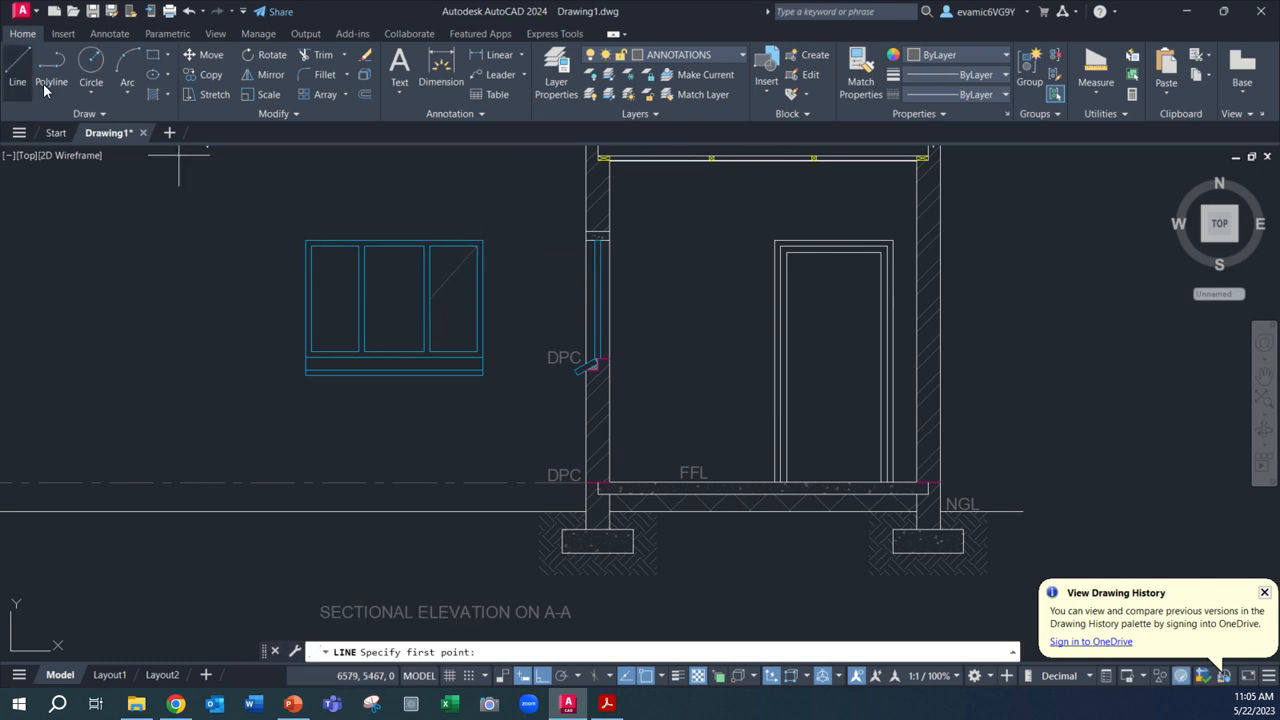
pyautogui.click(477, 352)
pyautogui.click(431, 299)
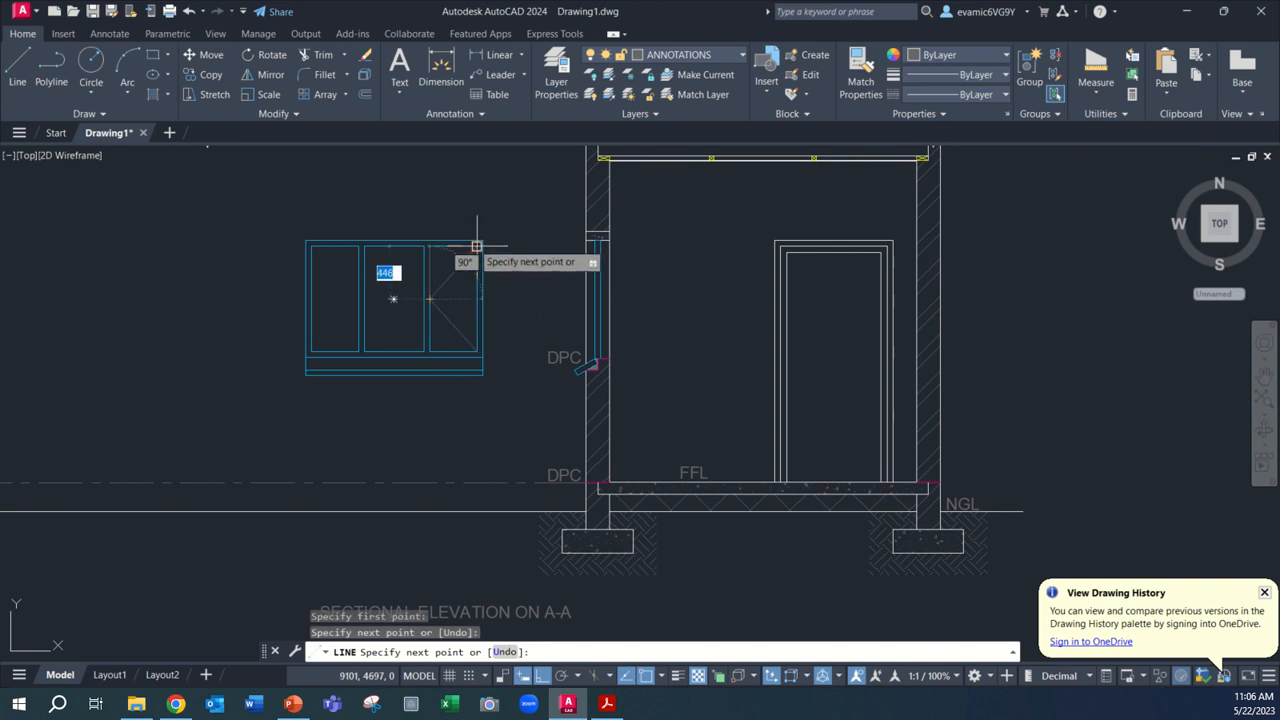
pyautogui.press('Escape')
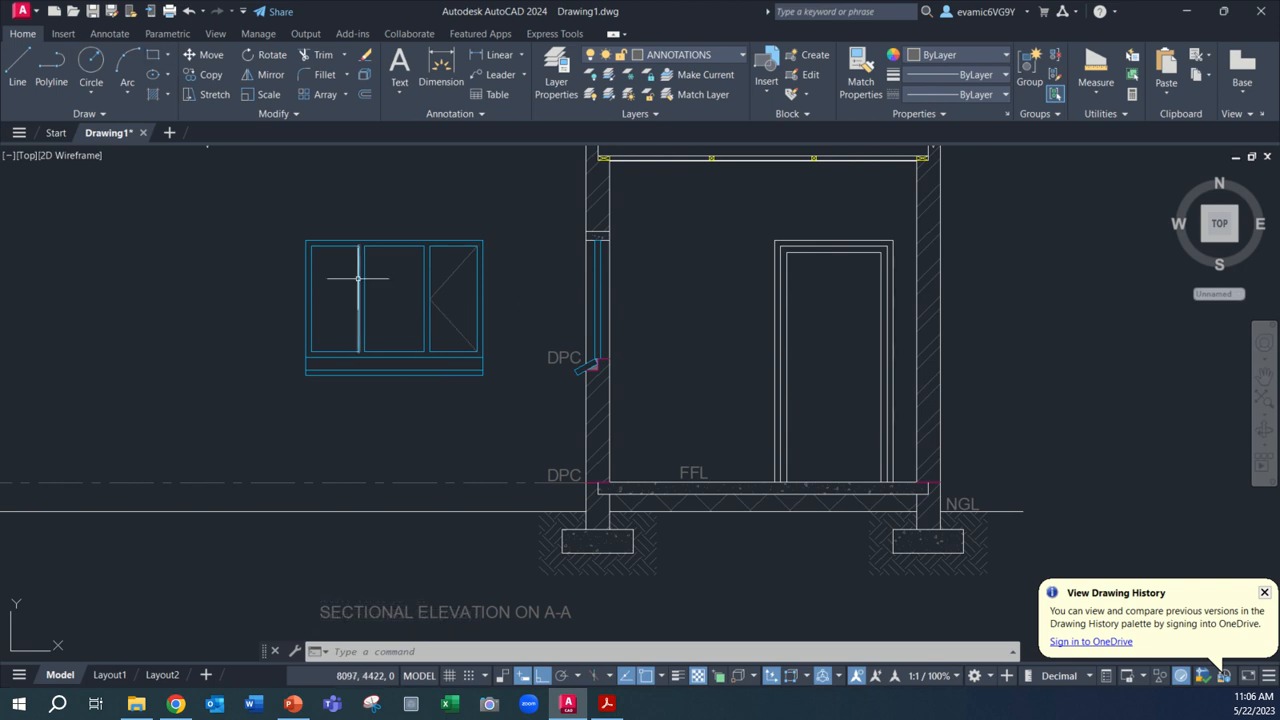
pyautogui.scroll(2, 362, 278)
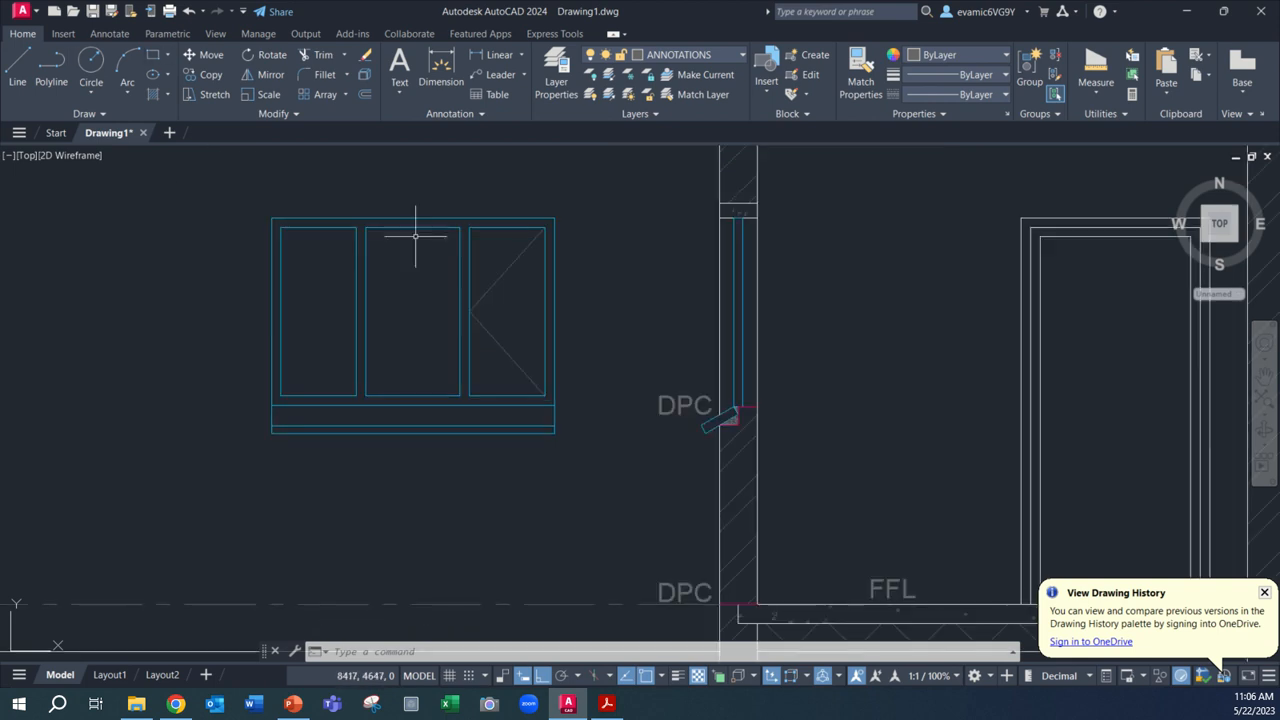
pyautogui.click(506, 357)
pyautogui.click(512, 258)
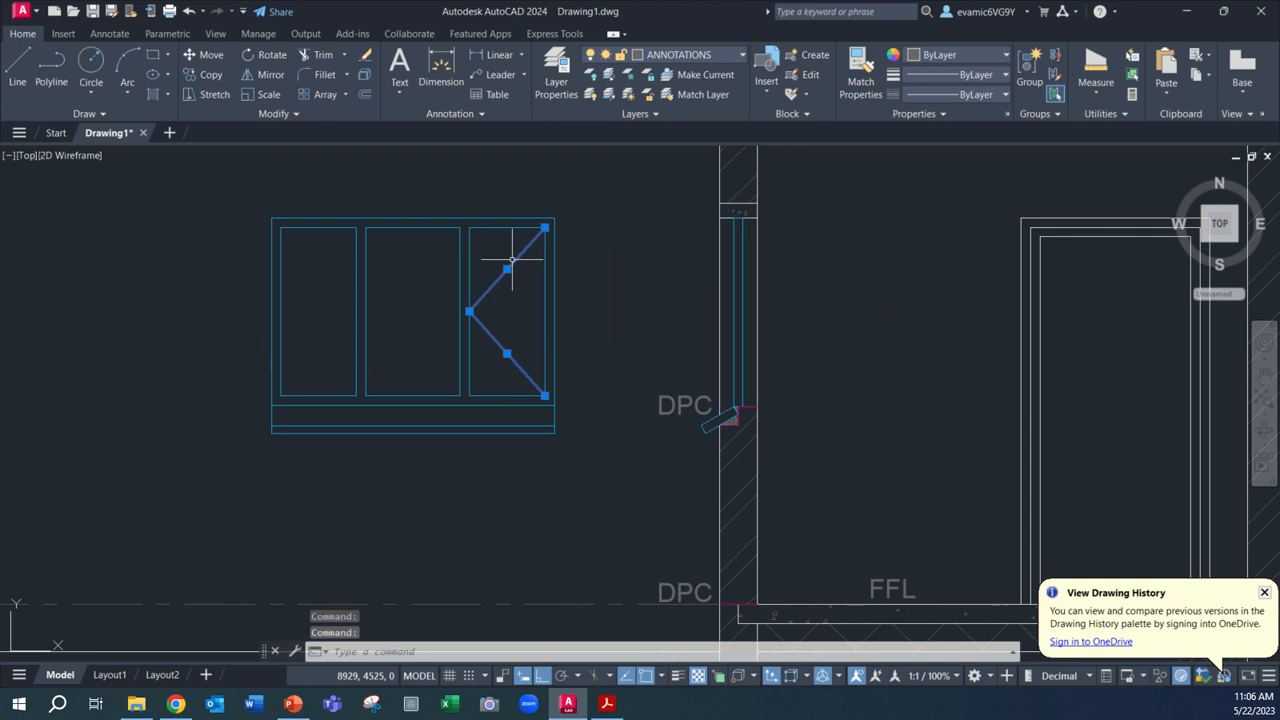
pyautogui.write('mi')
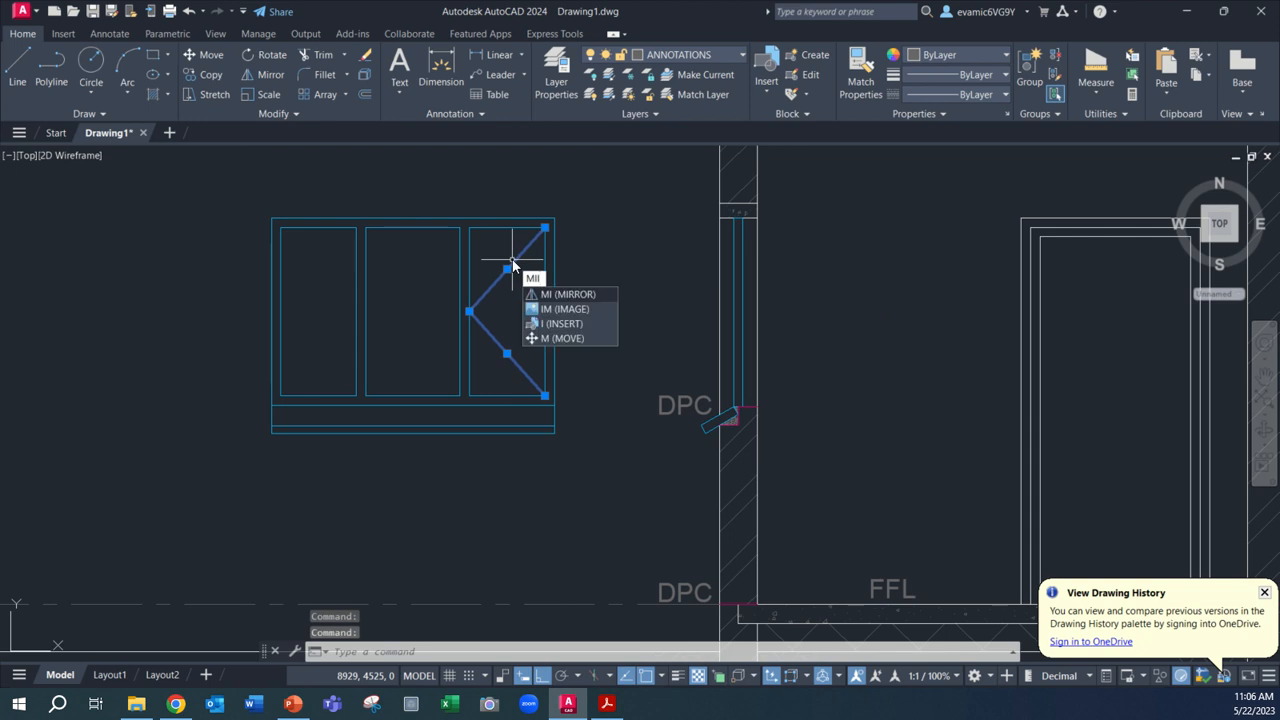
pyautogui.press('Return')
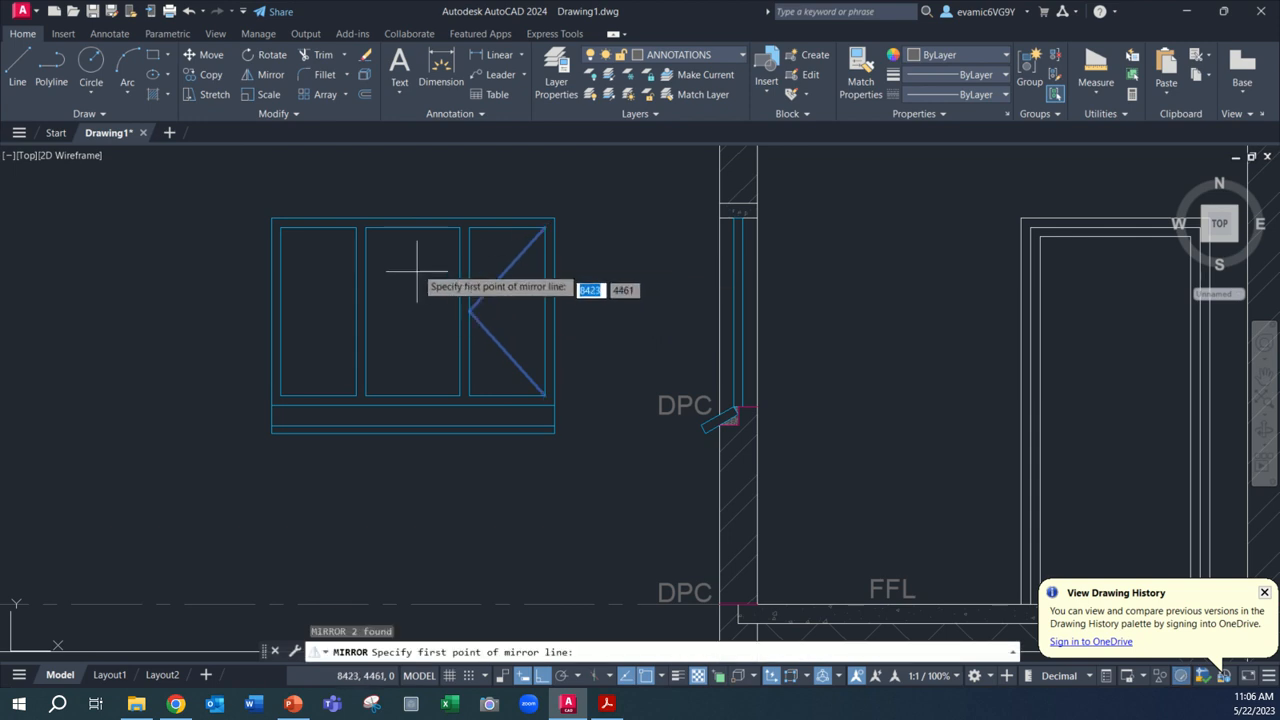
pyautogui.click(412, 227)
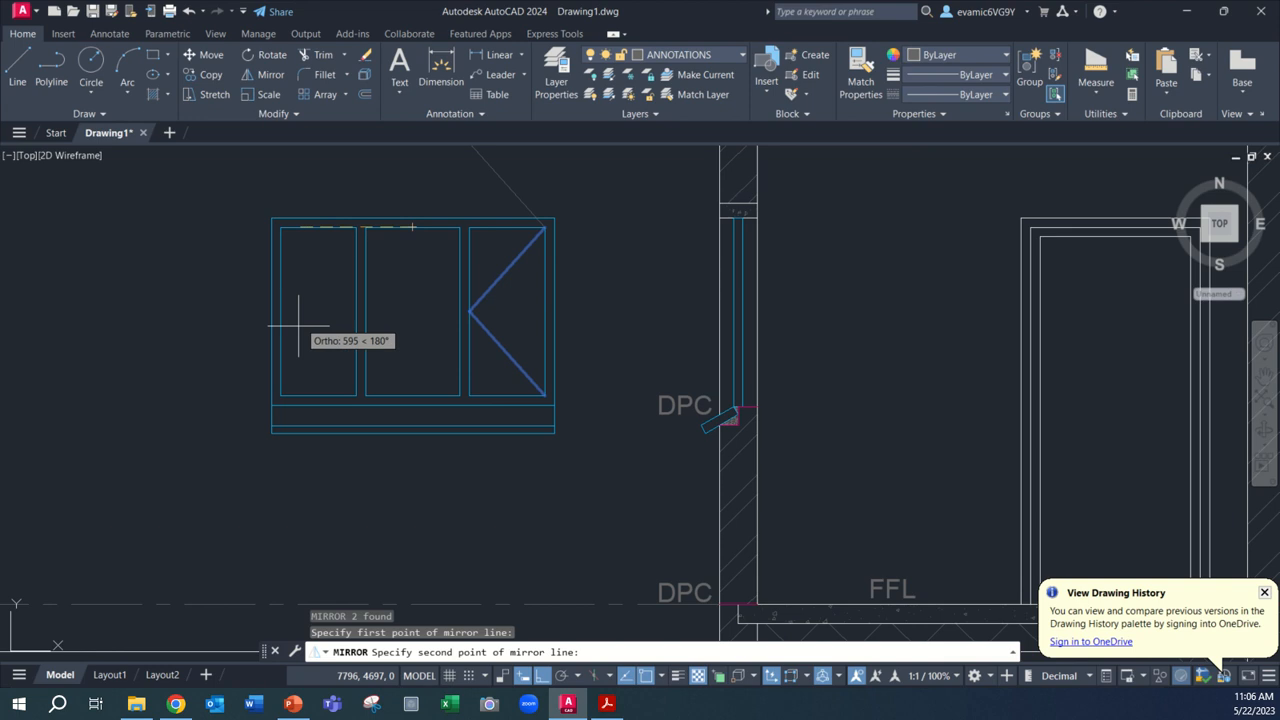
pyautogui.click(354, 495)
pyautogui.press('Escape')
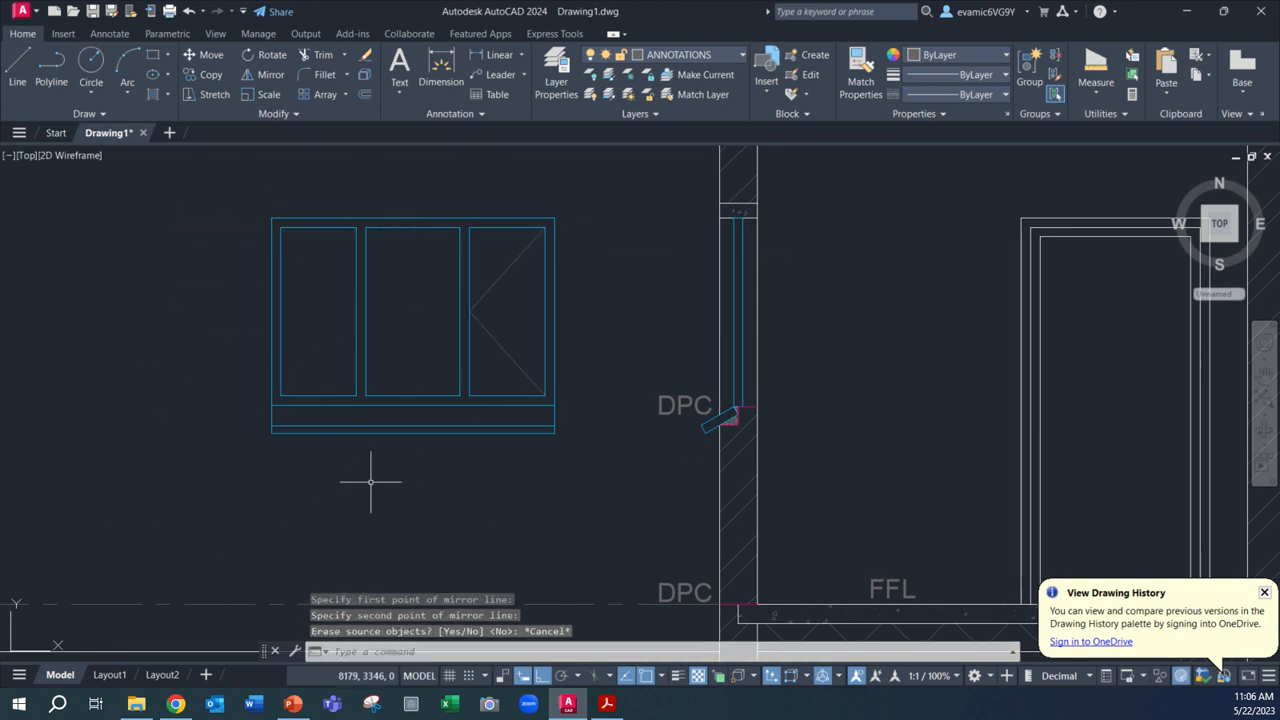
# Mirror the right pane's two opening lines about the window's vertical centreline onto the left pane, keeping the source lines.
pyautogui.write('MIRRO')
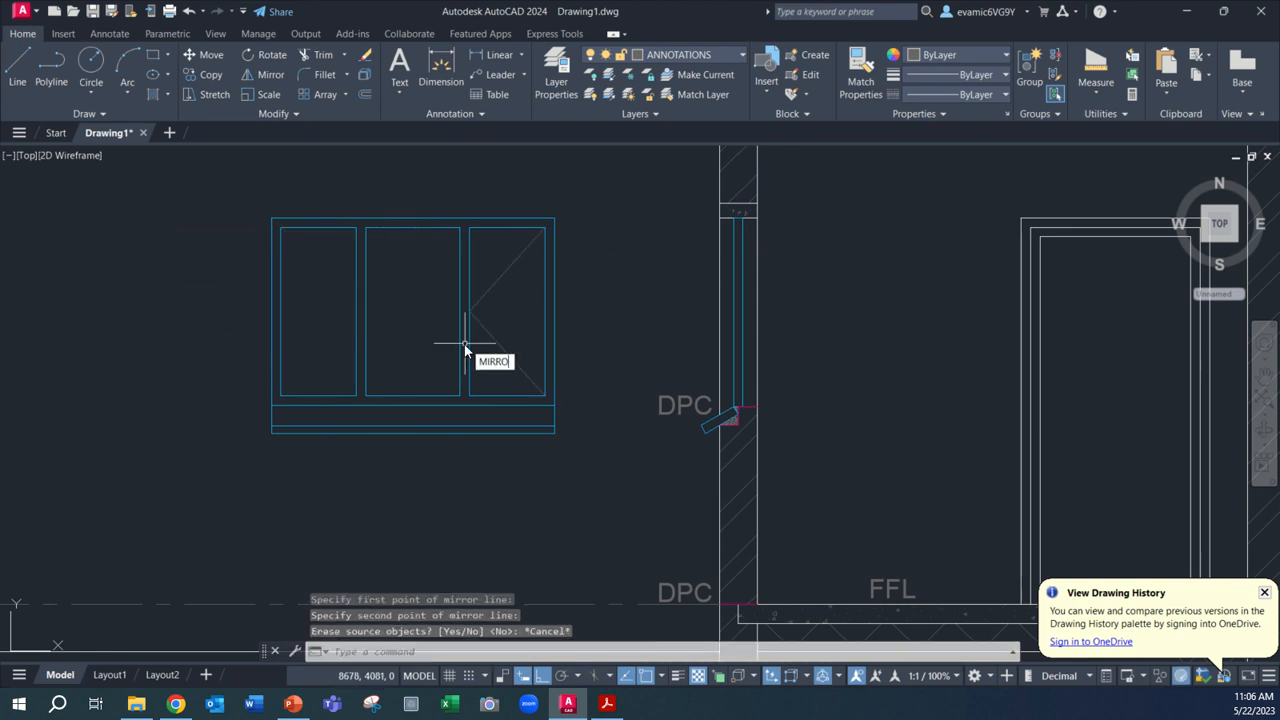
pyautogui.write('R')
pyautogui.press('Return')
pyautogui.click(496, 341)
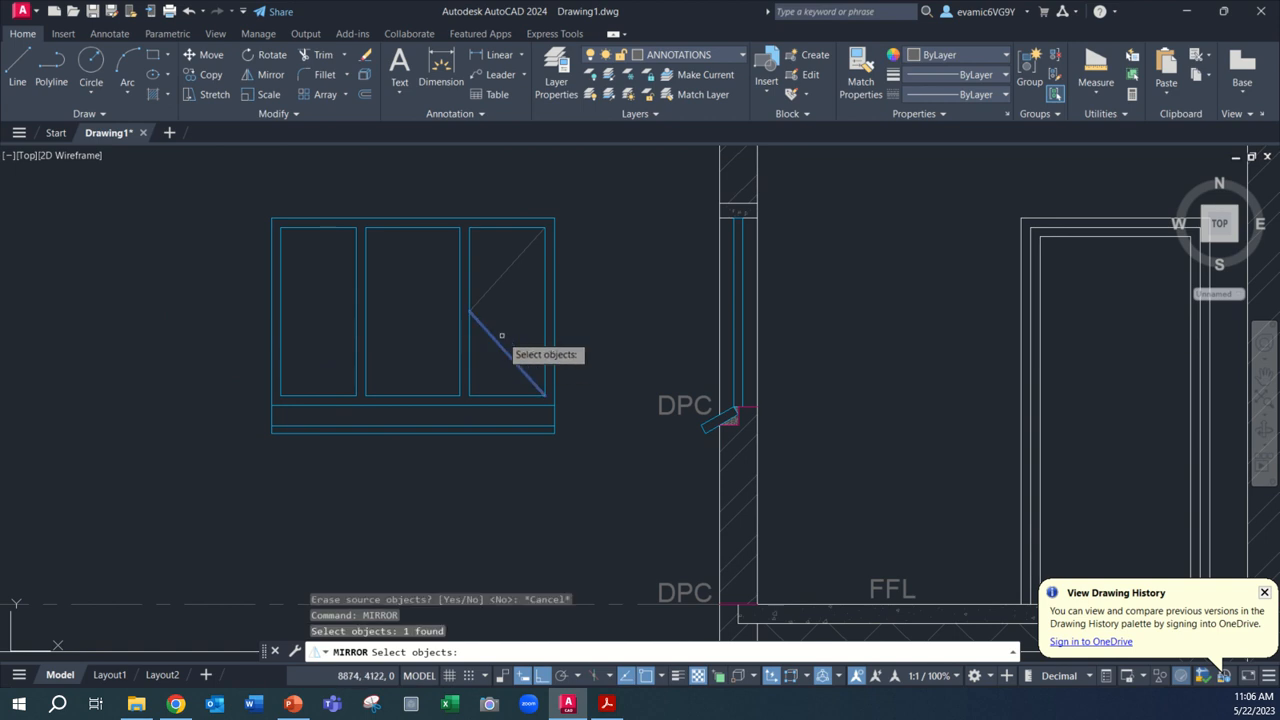
pyautogui.click(506, 270)
pyautogui.press('Return')
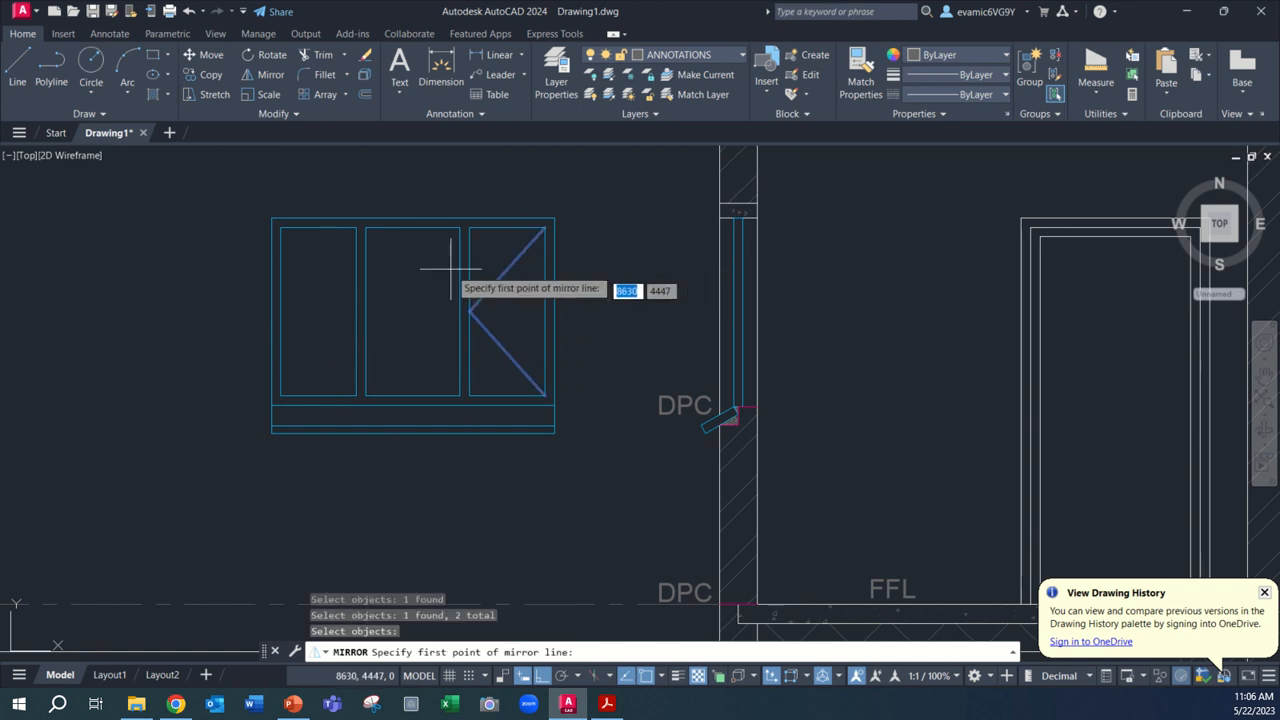
pyautogui.click(412, 228)
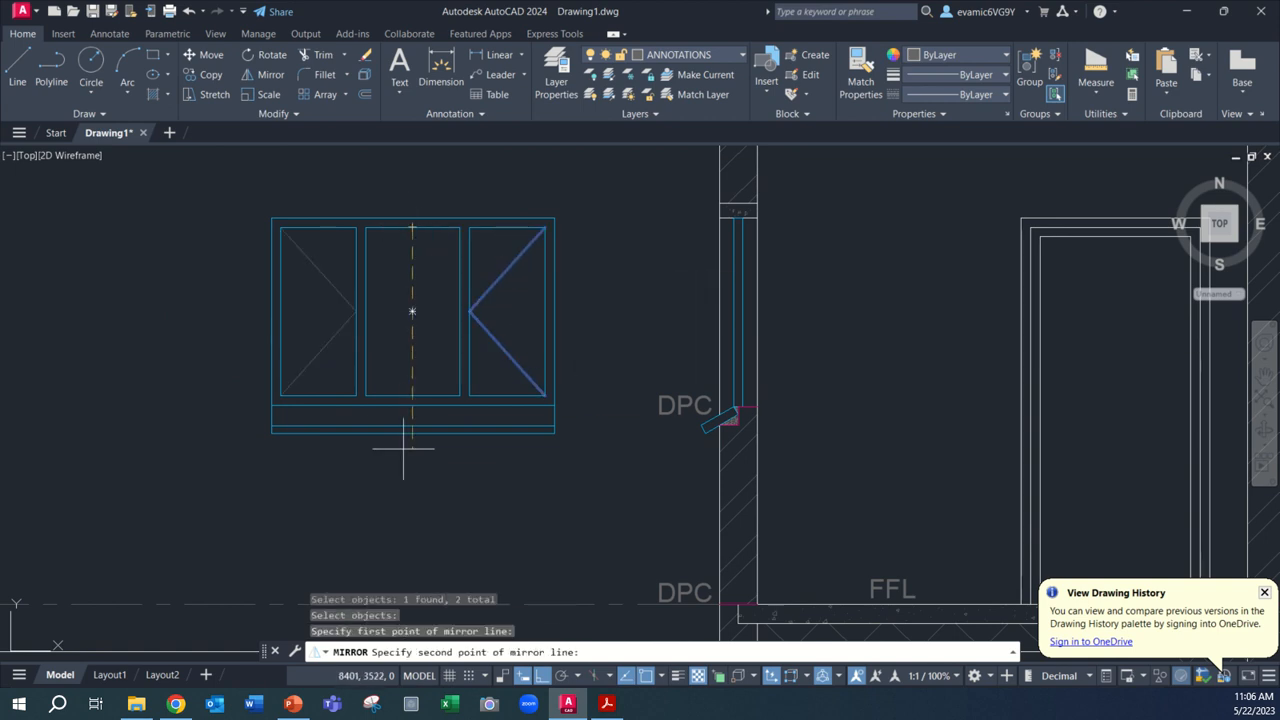
pyautogui.click(380, 494)
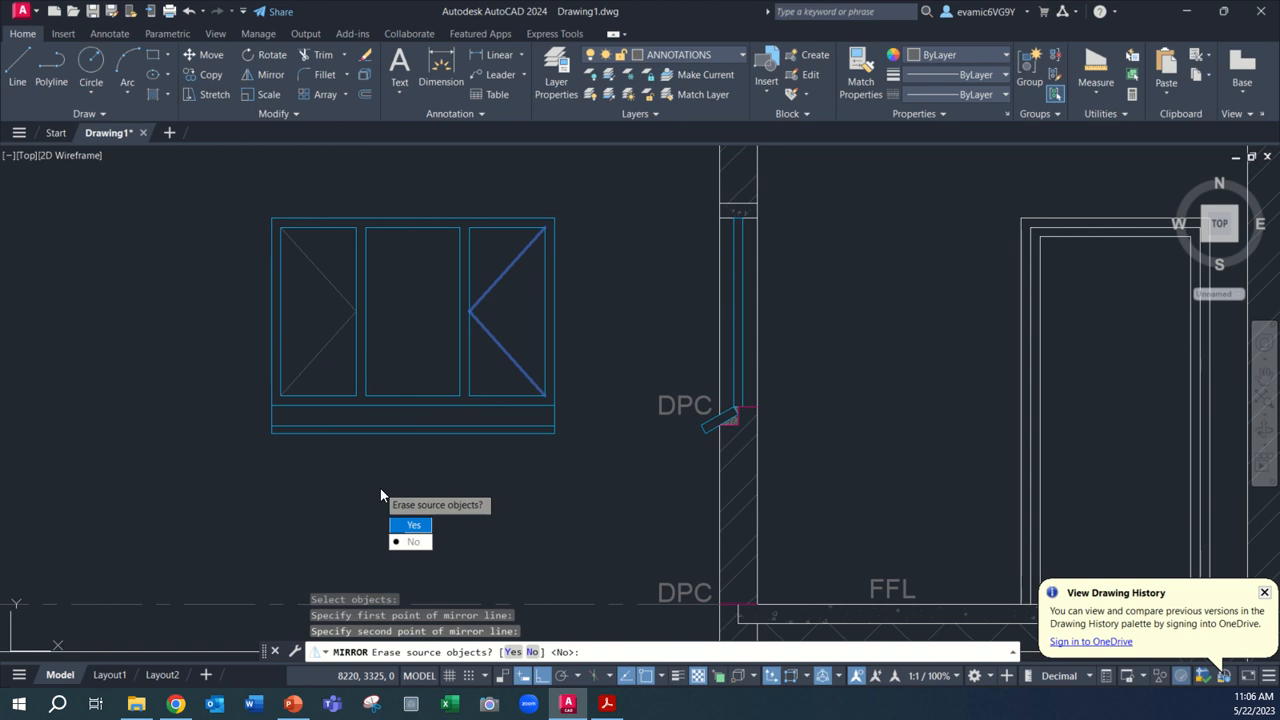
pyautogui.write('N')
pyautogui.press('Return')
# Assign the CENTER linetype to the four opening lines in the window's outer panes.
pyautogui.scroll(-1, 380, 490)
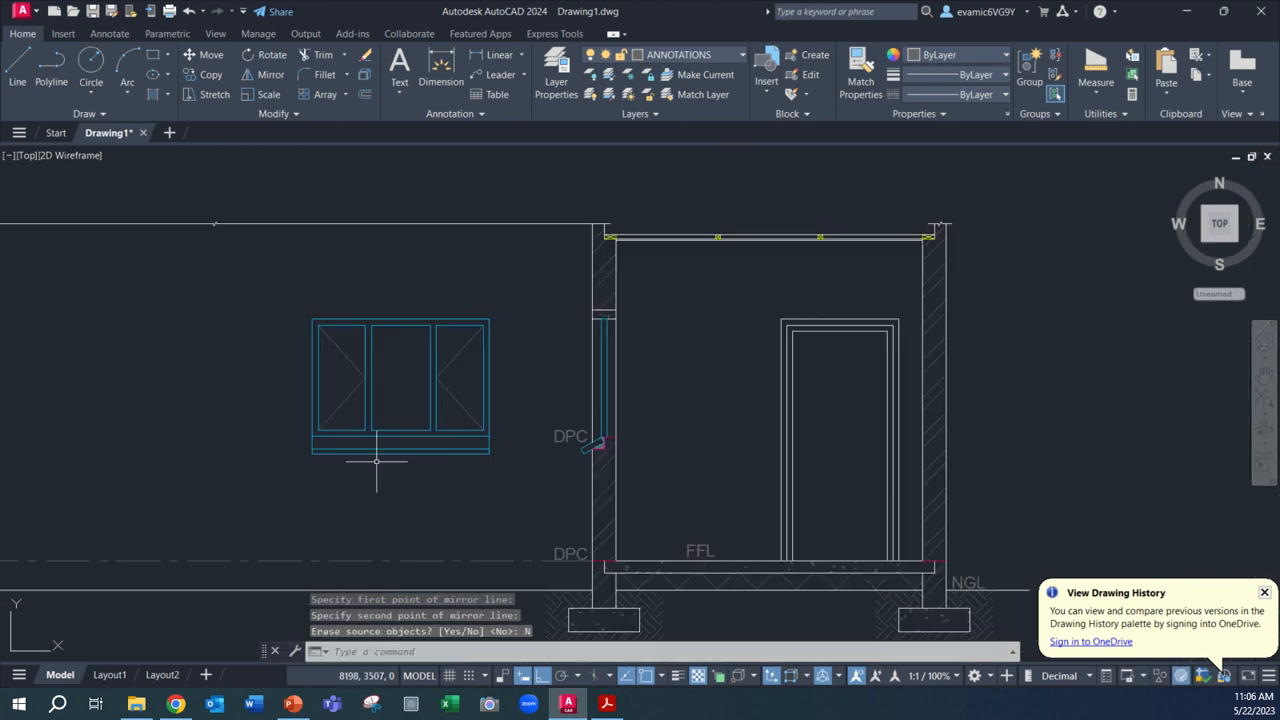
pyautogui.click(458, 403)
pyautogui.click(460, 352)
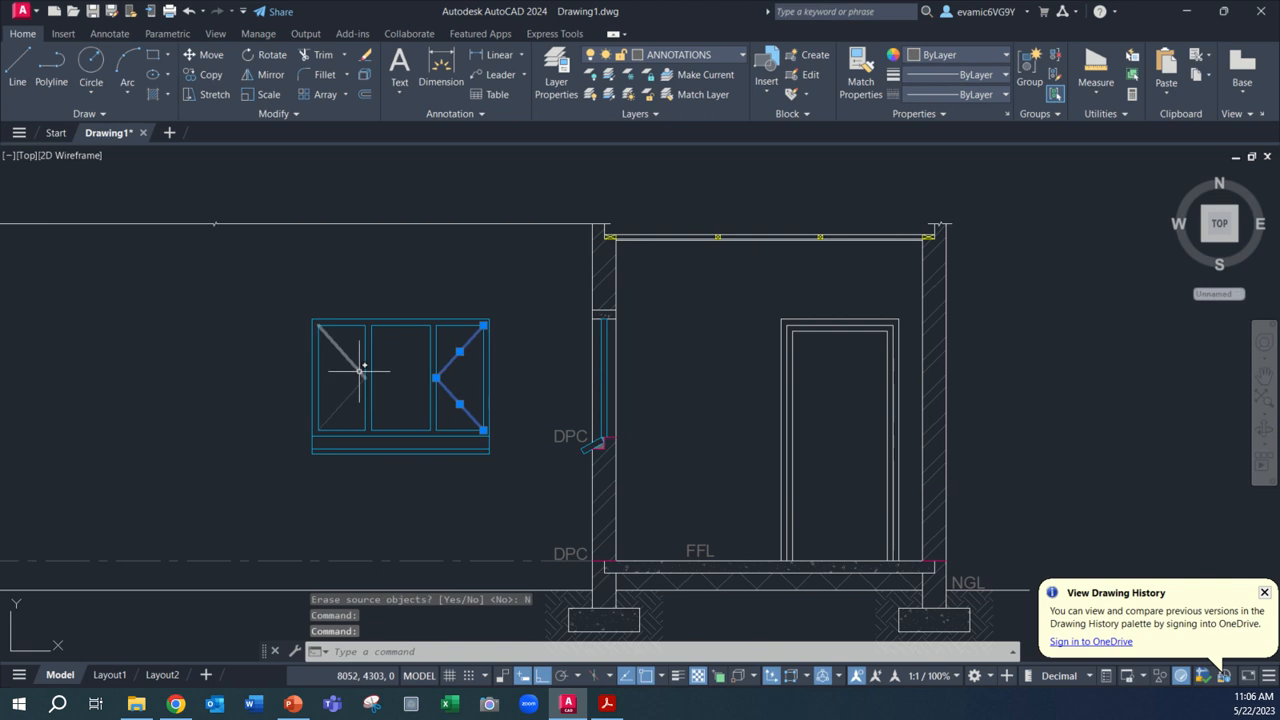
pyautogui.click(356, 372)
pyautogui.click(930, 96)
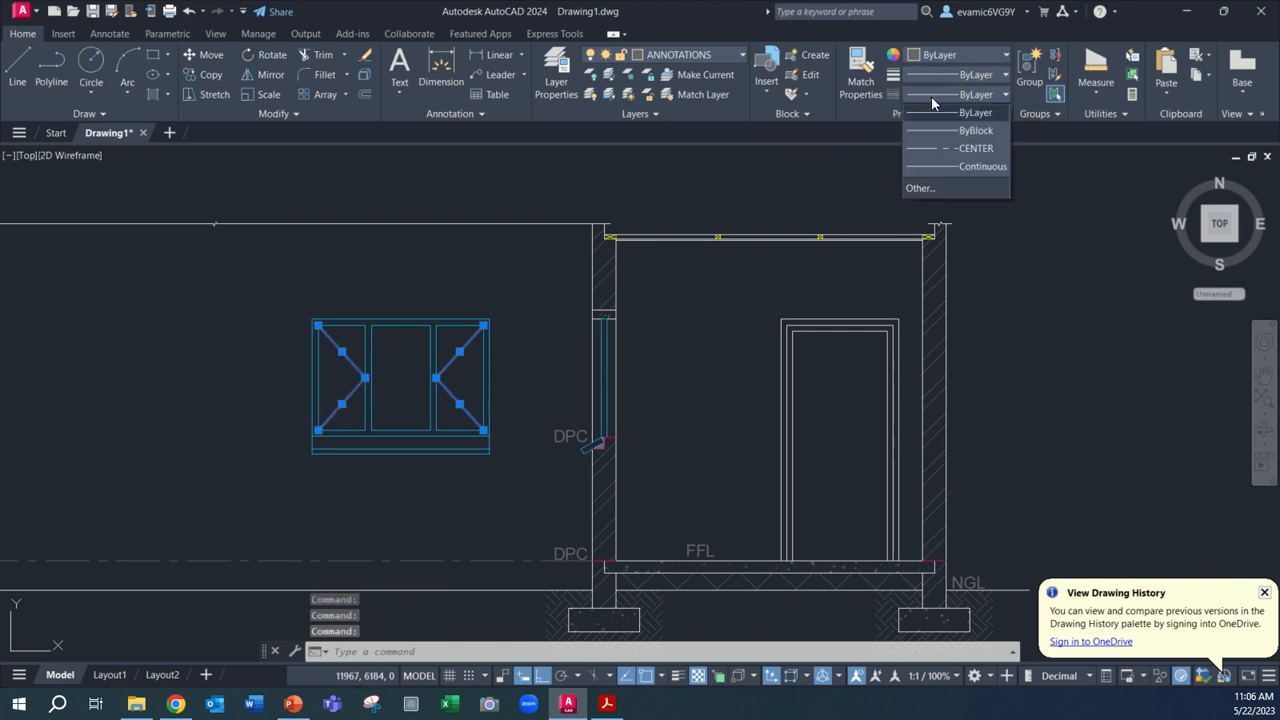
pyautogui.click(963, 152)
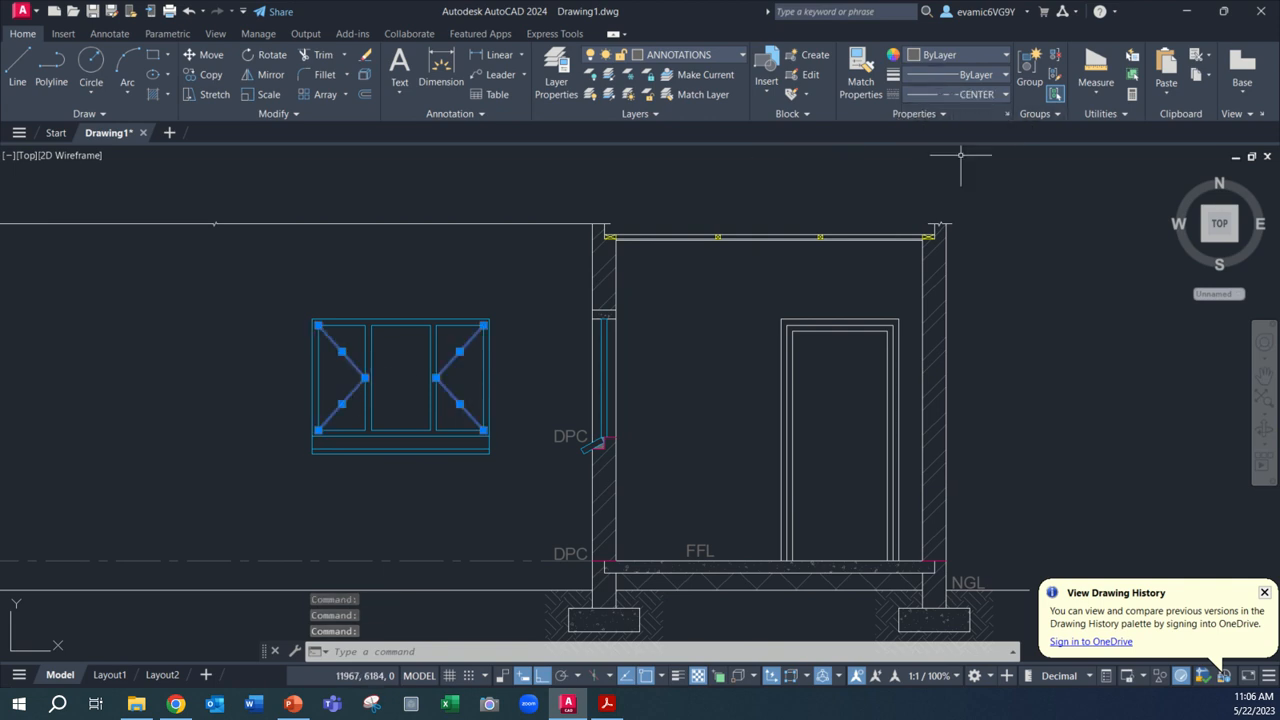
# Try to change the linetype scale of the window's opening lines to 100.
pyautogui.press('Return')
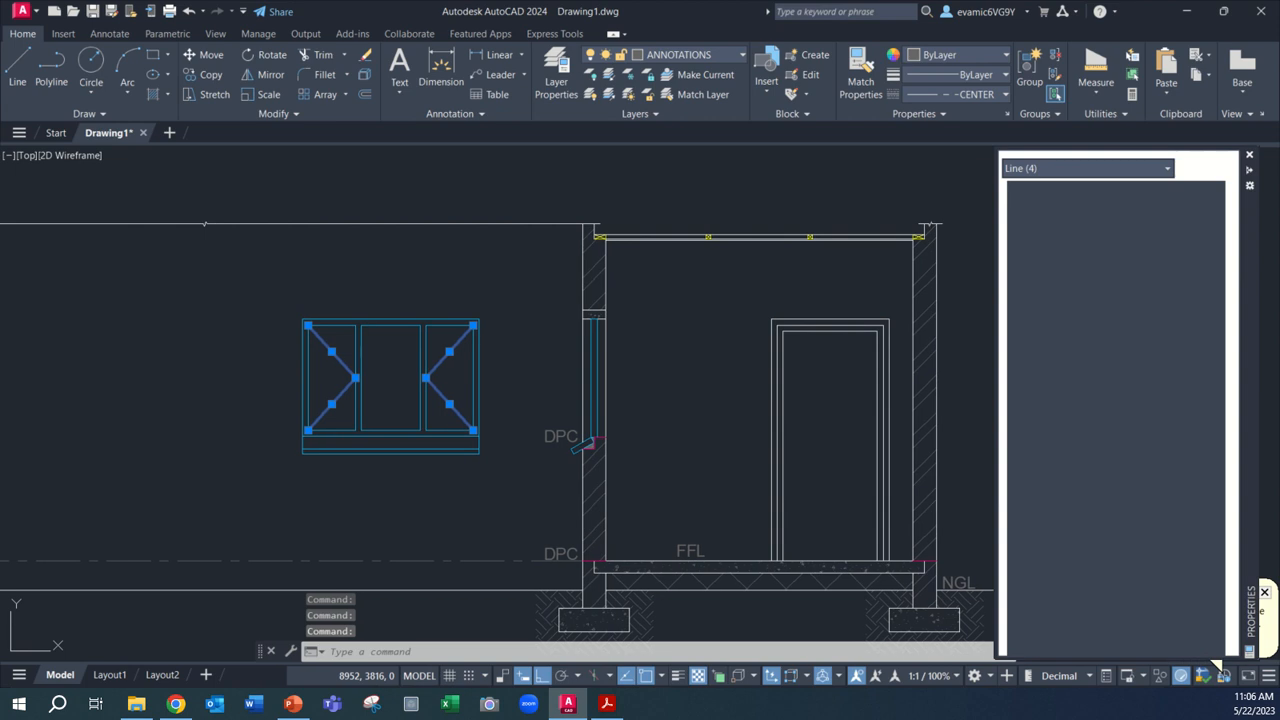
pyautogui.click(1187, 257)
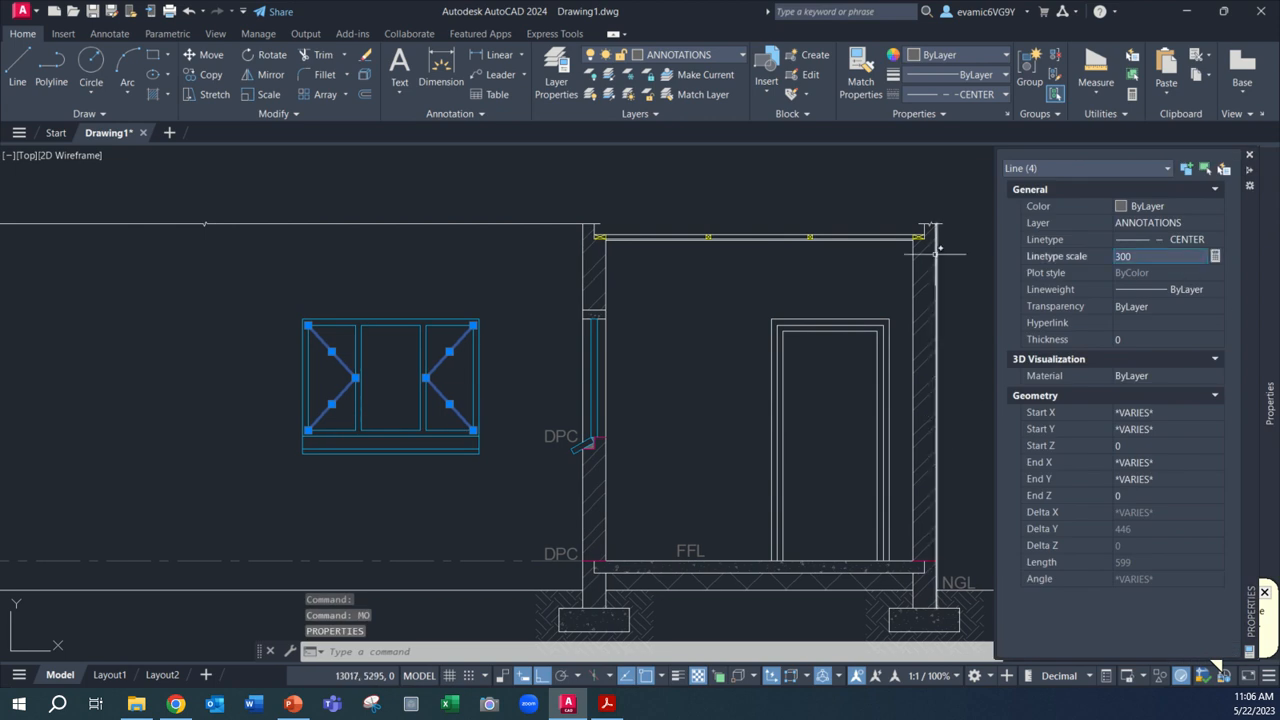
pyautogui.write('100')
pyautogui.press('Return')
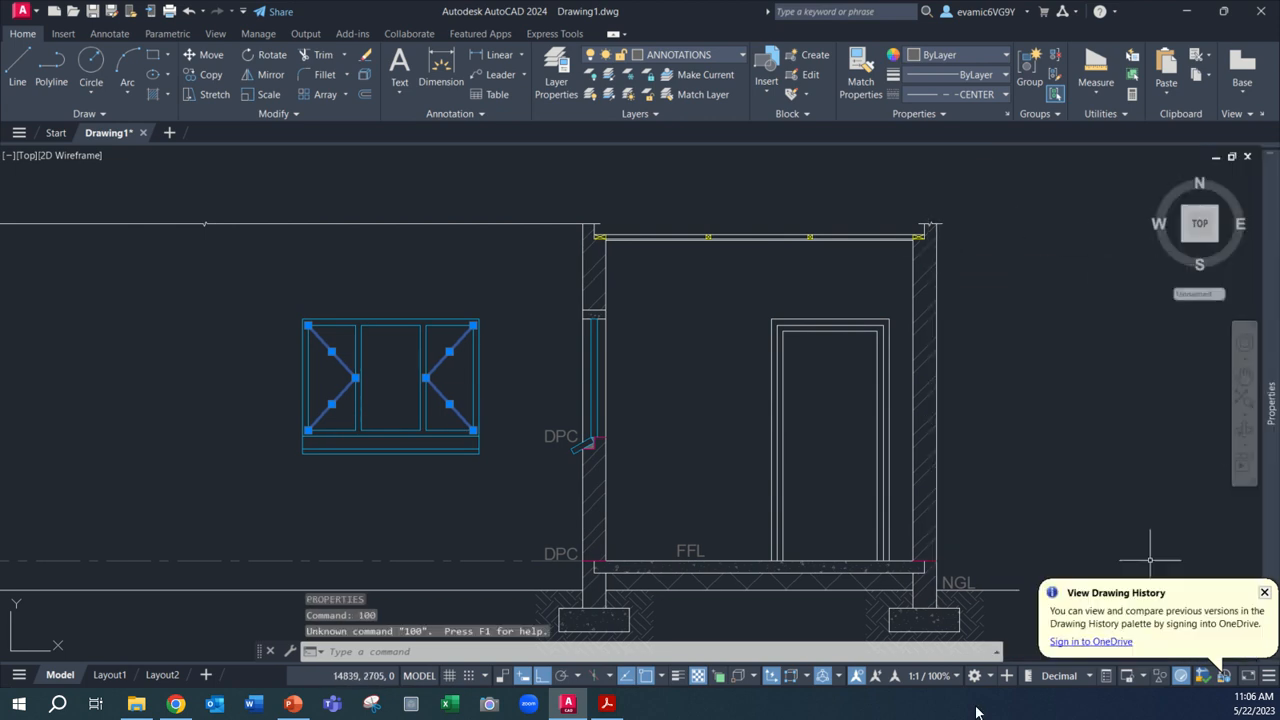
pyautogui.press('Escape')
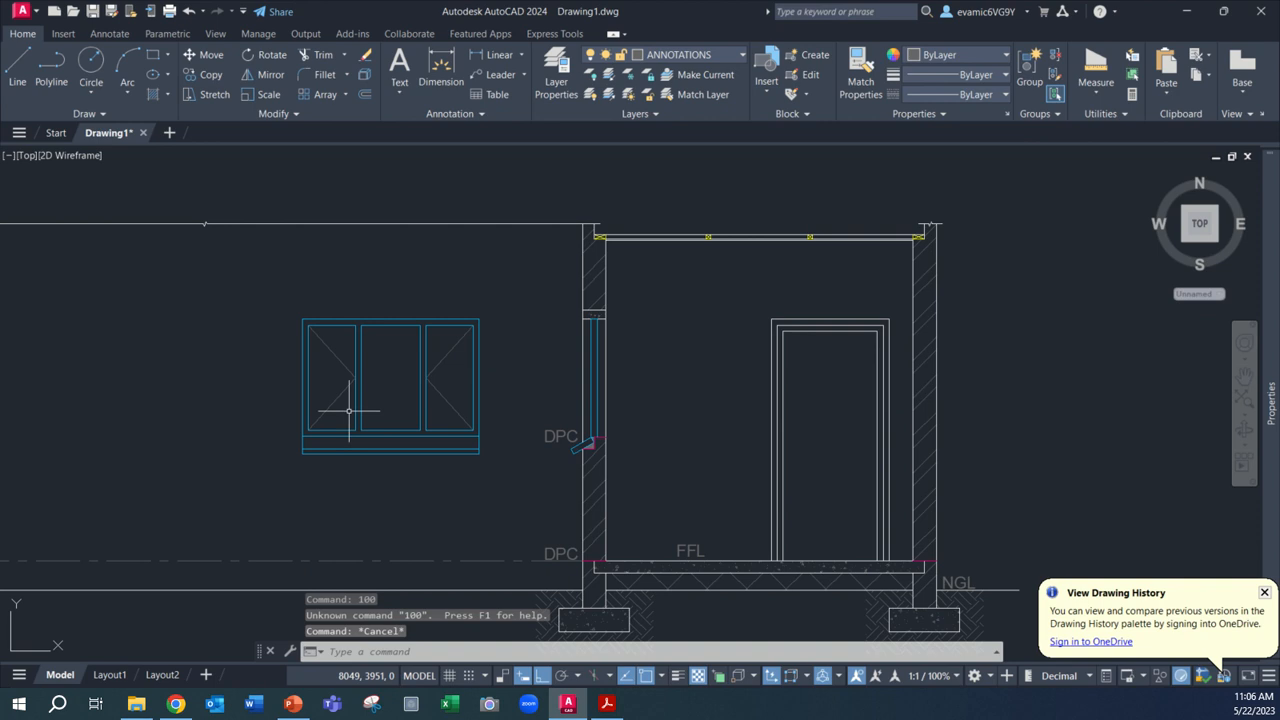
# Set the linetype scale of all four window opening lines to 100 in their properties.
pyautogui.click(349, 410)
pyautogui.click(344, 364)
pyautogui.click(441, 404)
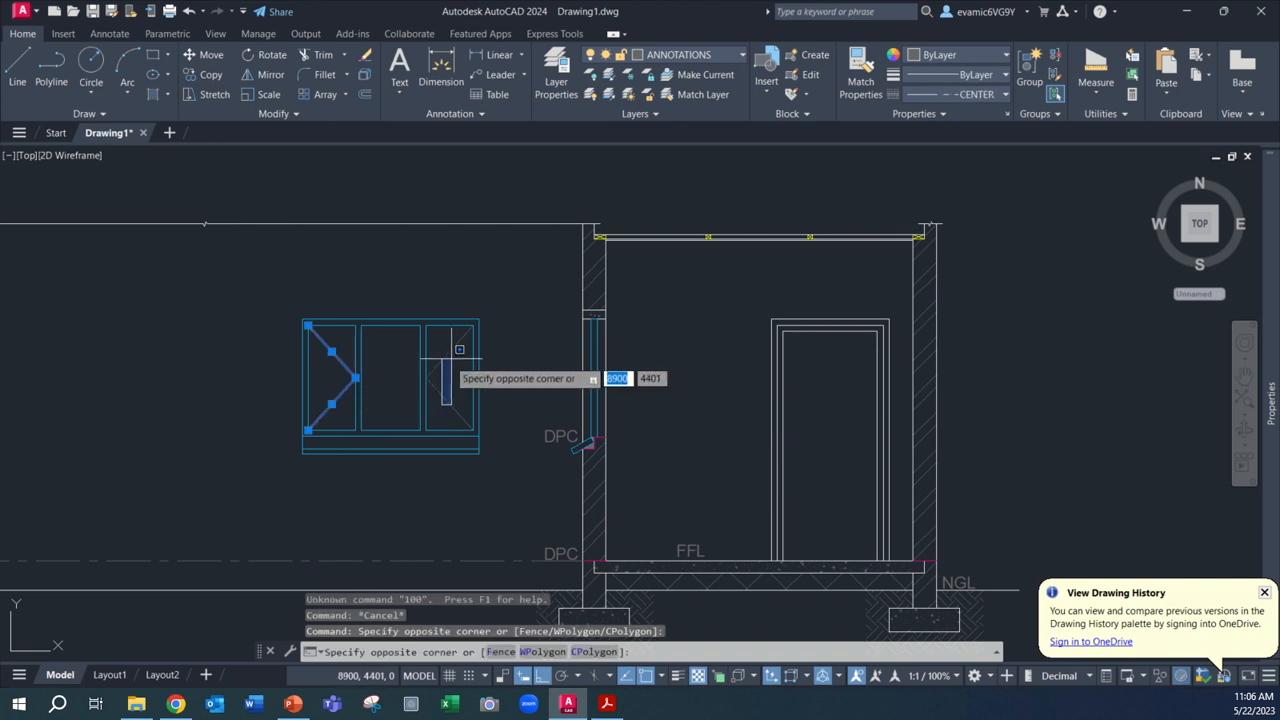
pyautogui.click(451, 359)
pyautogui.write('mo')
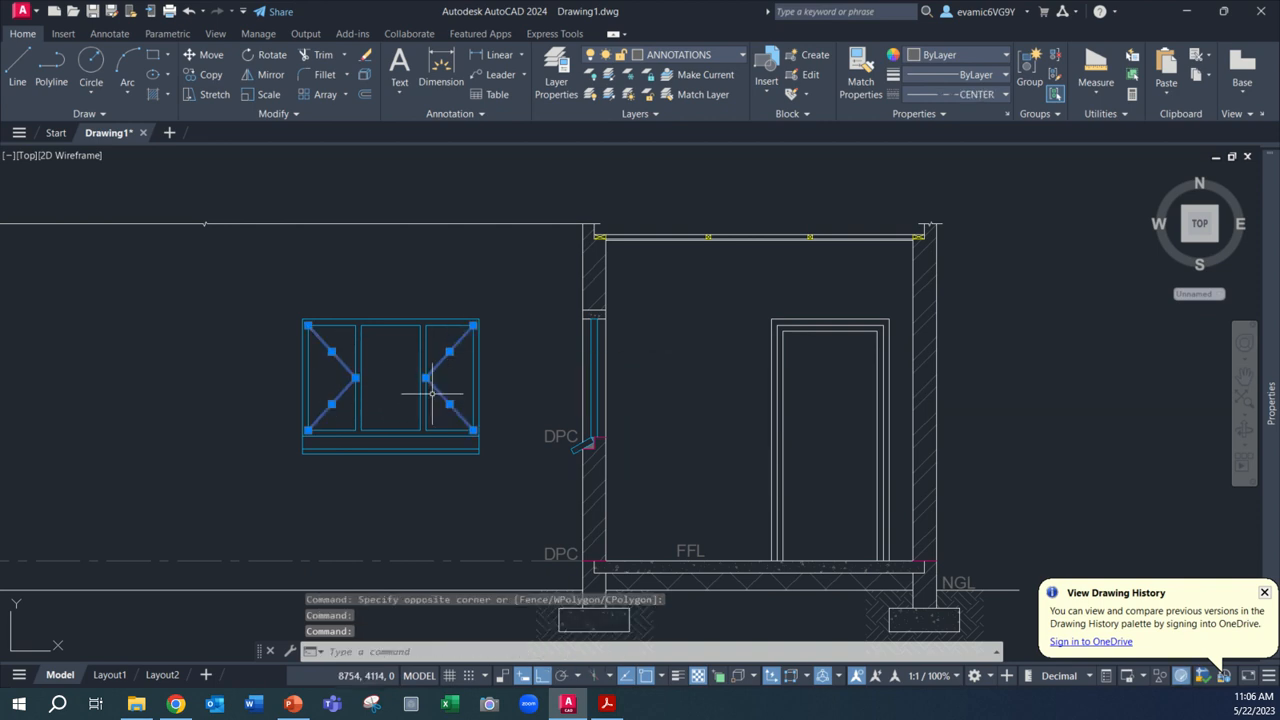
pyautogui.press('Return')
pyautogui.click(1207, 253)
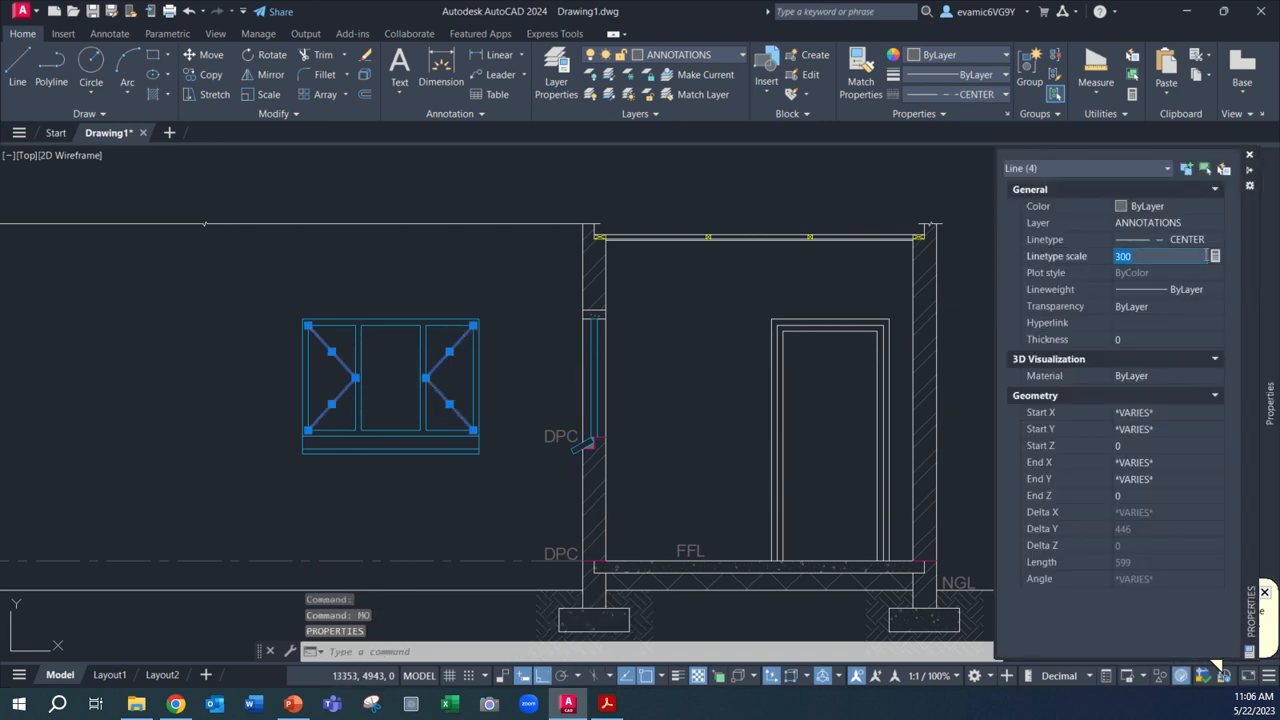
pyautogui.write('100')
pyautogui.press('Return')
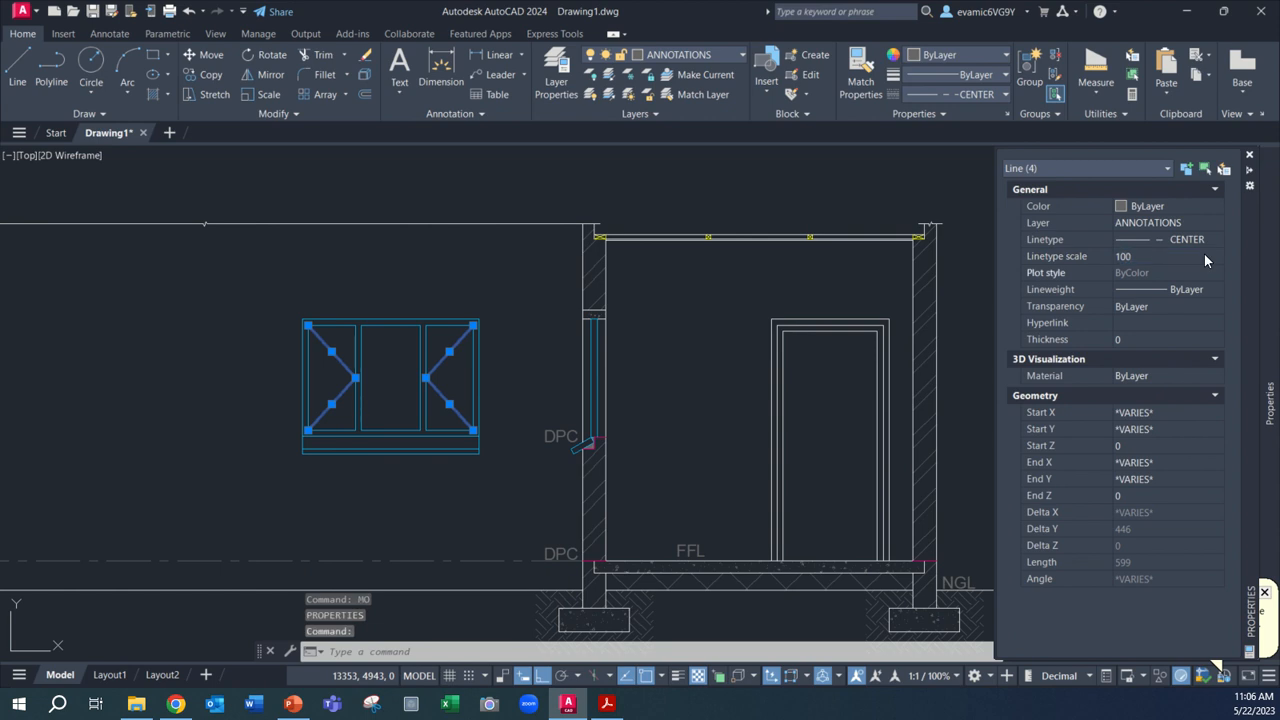
pyautogui.press('Escape')
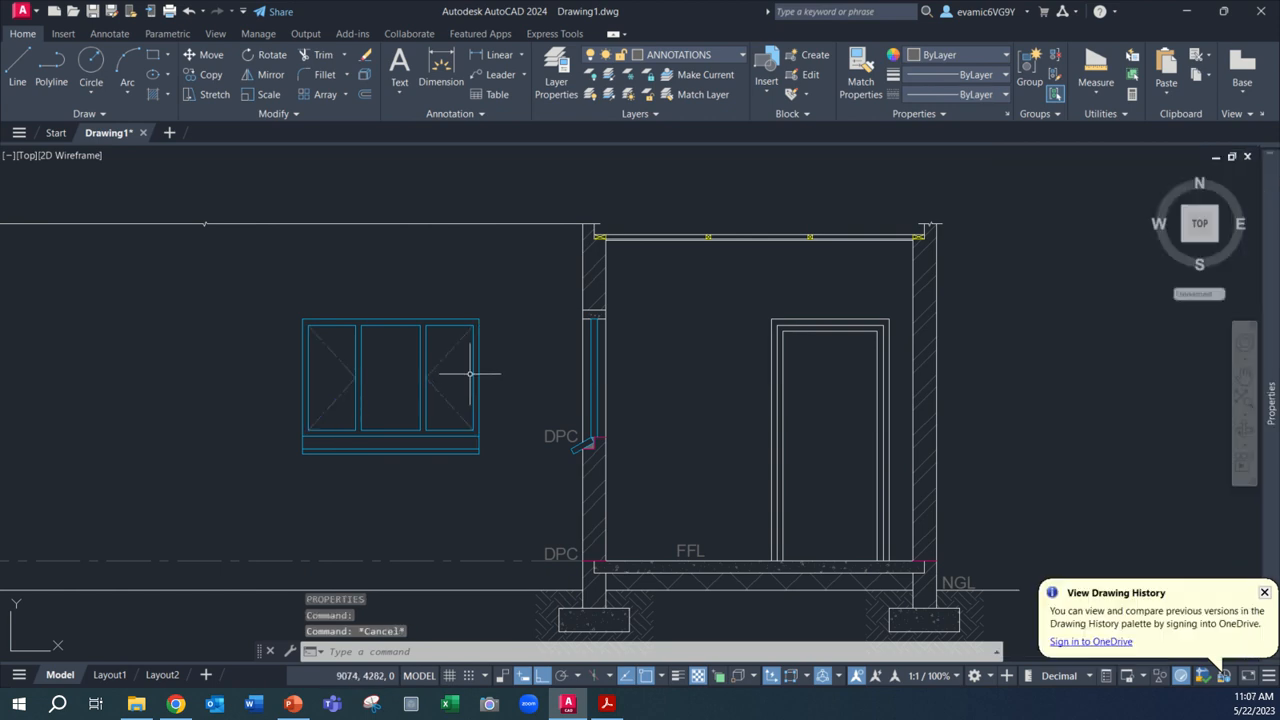
# Examine the sectional elevation's window, labels and title together with the floor plan below it.
pyautogui.scroll(-3, 469, 373)
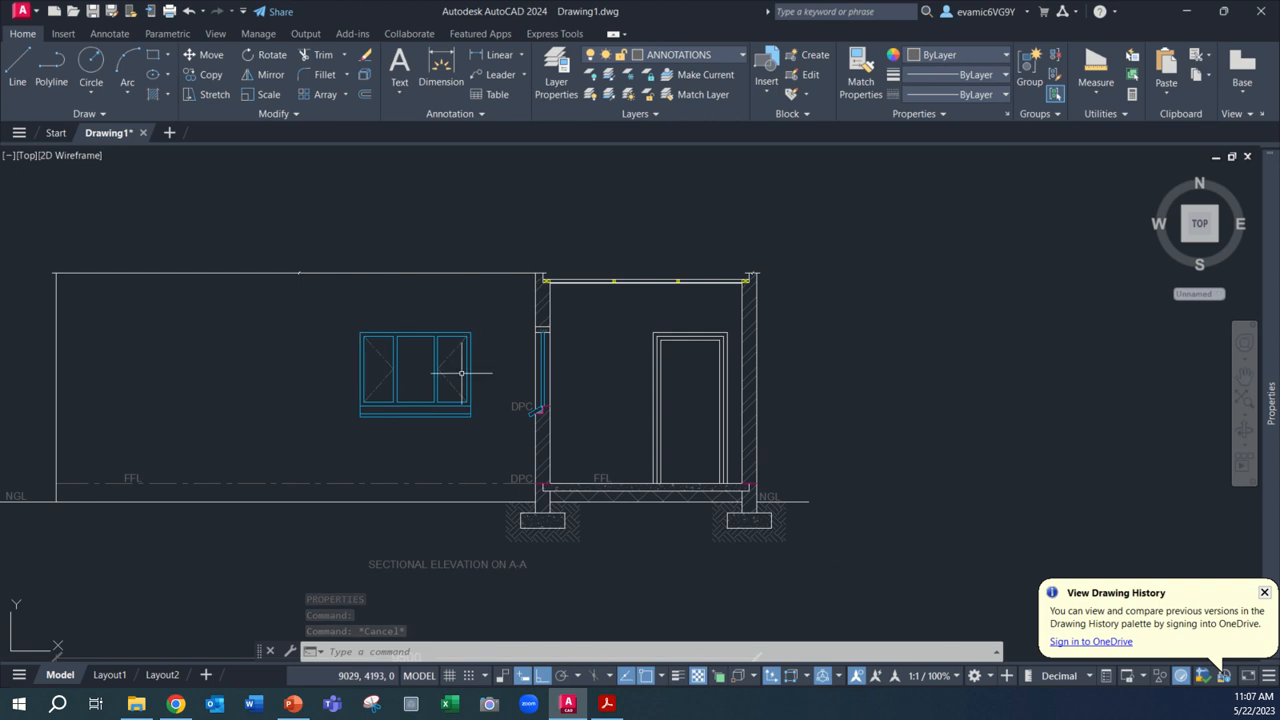
pyautogui.scroll(-2, 469, 368)
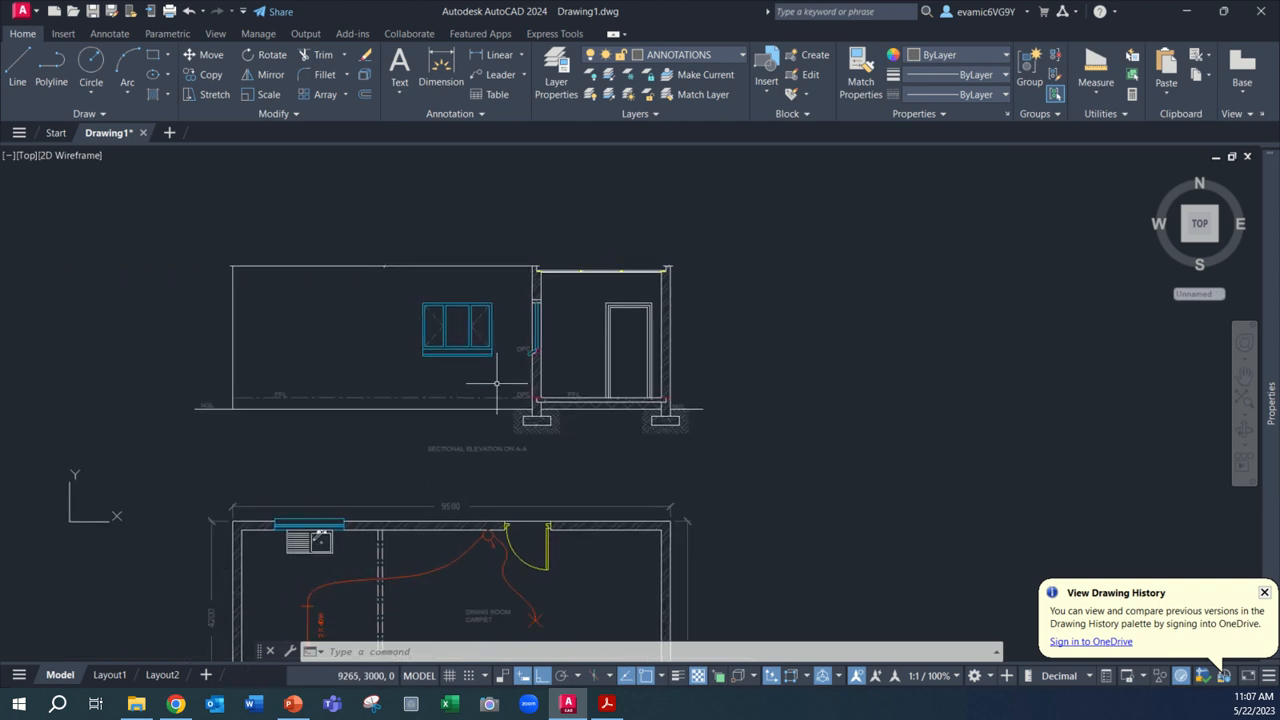
pyautogui.scroll(2, 503, 443)
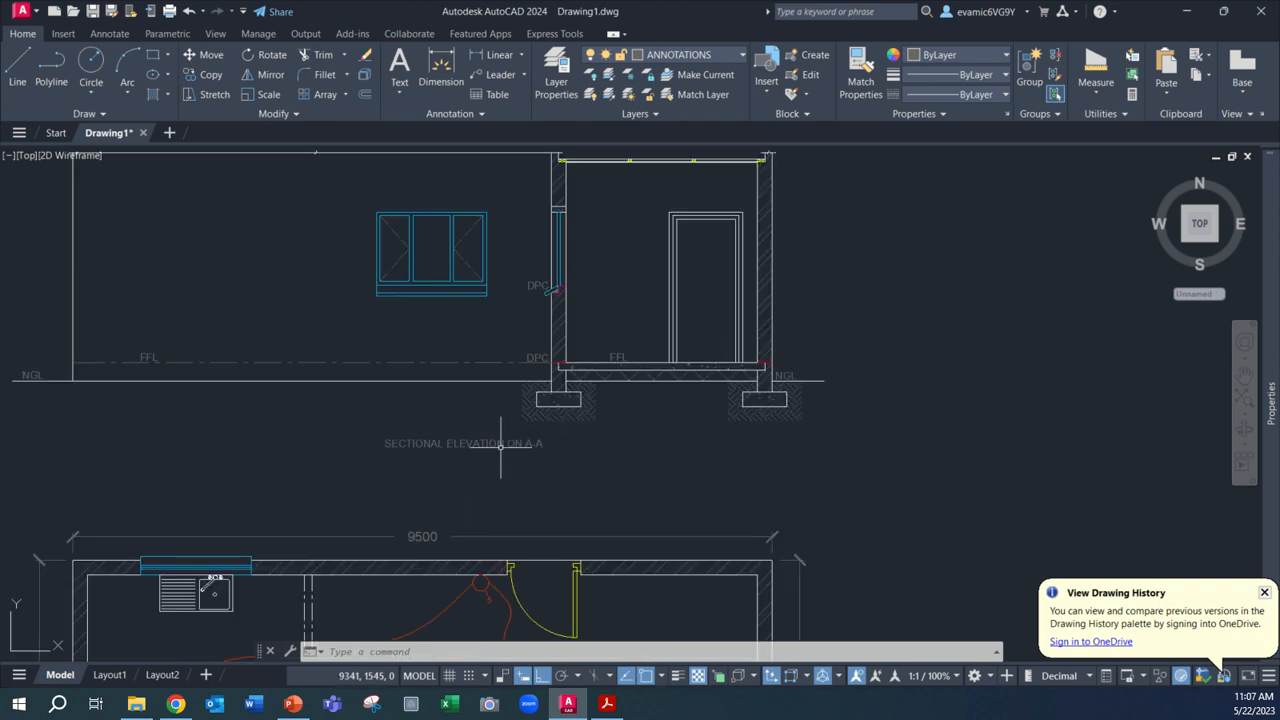
pyautogui.moveTo(503, 436)
pyautogui.mouseDown(button='middle')
pyautogui.moveTo(519, 453)
pyautogui.moveTo(599, 468)
pyautogui.mouseUp(button='middle')
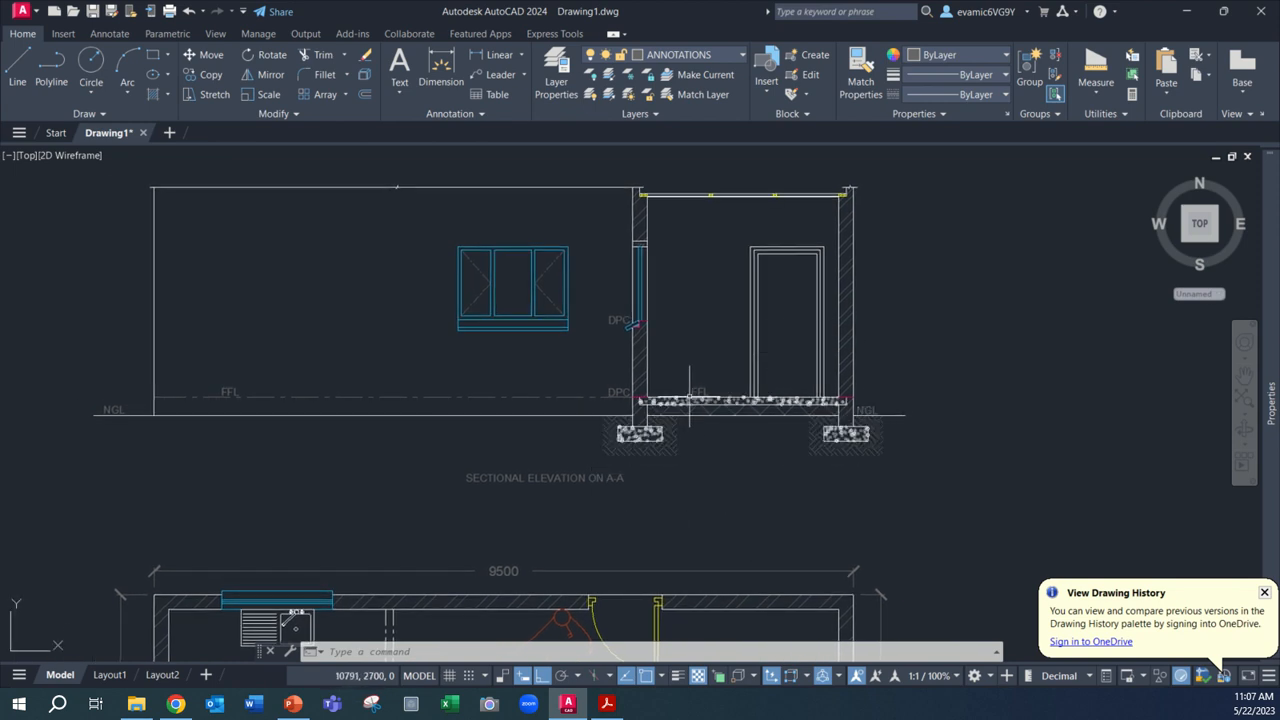
pyautogui.click(615, 322)
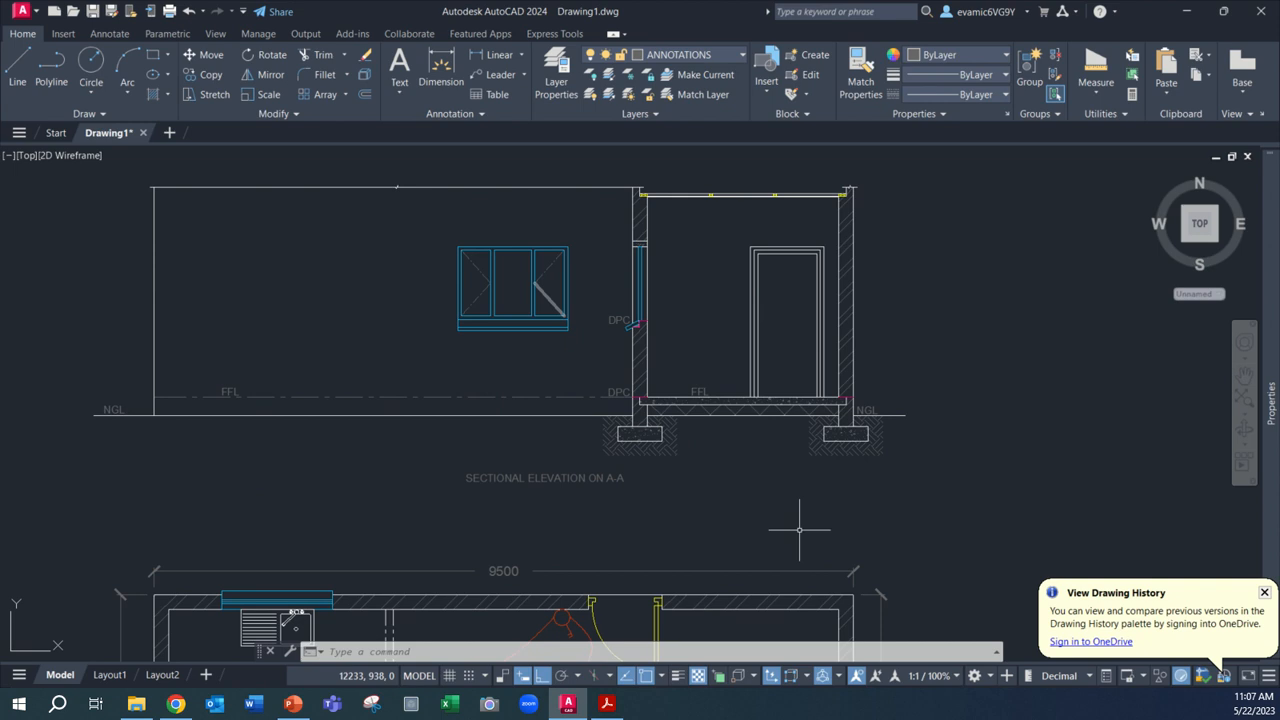
pyautogui.scroll(-2, 755, 520)
pyautogui.moveTo(904, 502)
pyautogui.mouseDown(button='middle')
pyautogui.moveTo(843, 451)
pyautogui.moveTo(771, 334)
pyautogui.moveTo(757, 336)
pyautogui.mouseUp(button='middle')
pyautogui.scroll(-2, 838, 445)
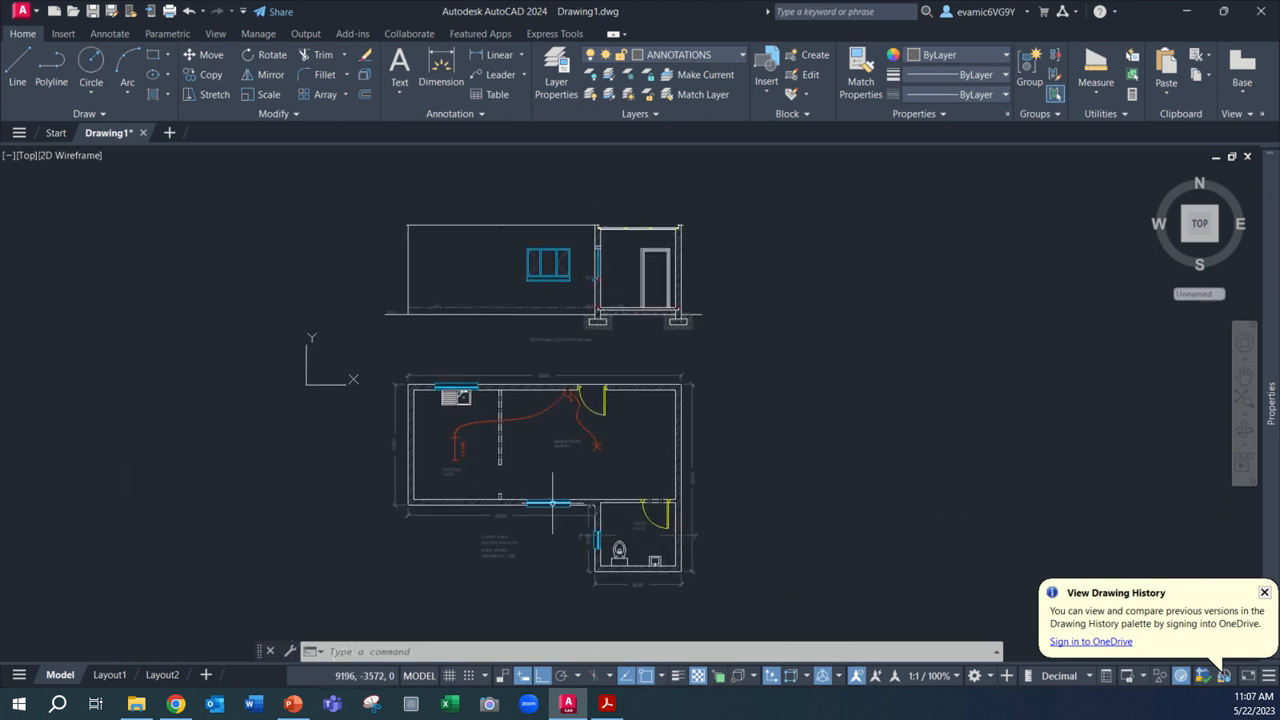
pyautogui.moveTo(110, 681)
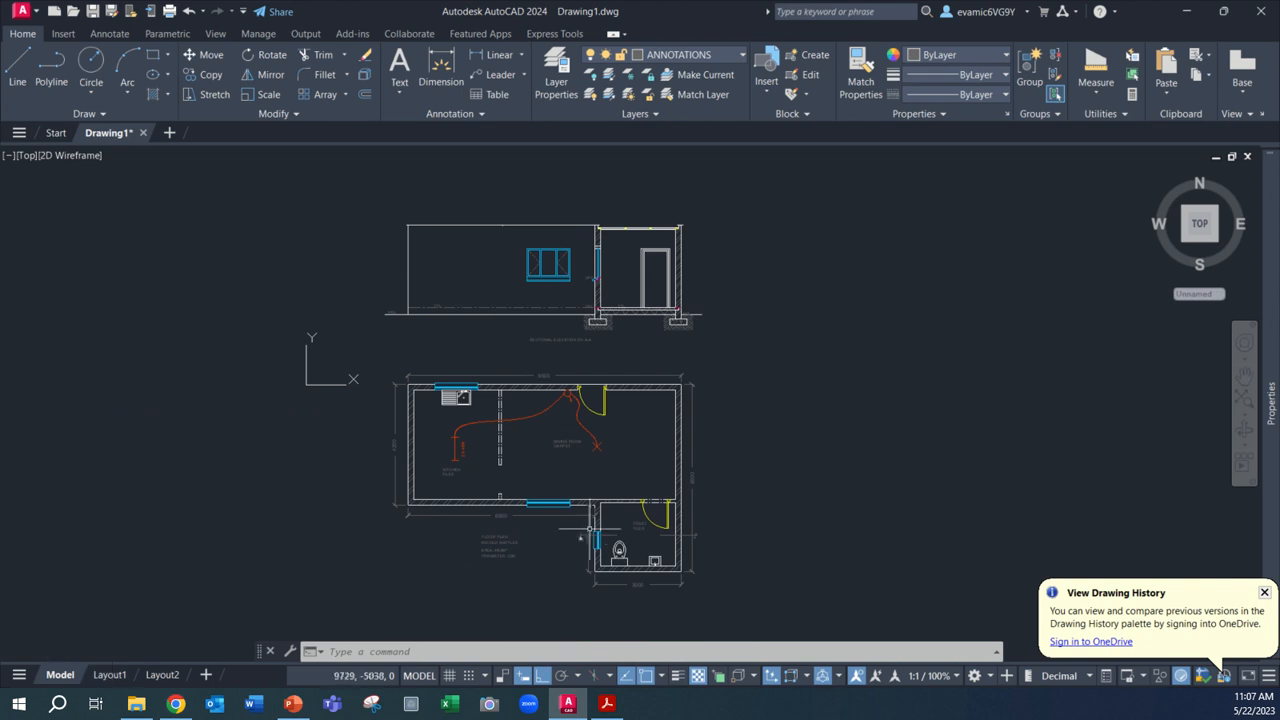